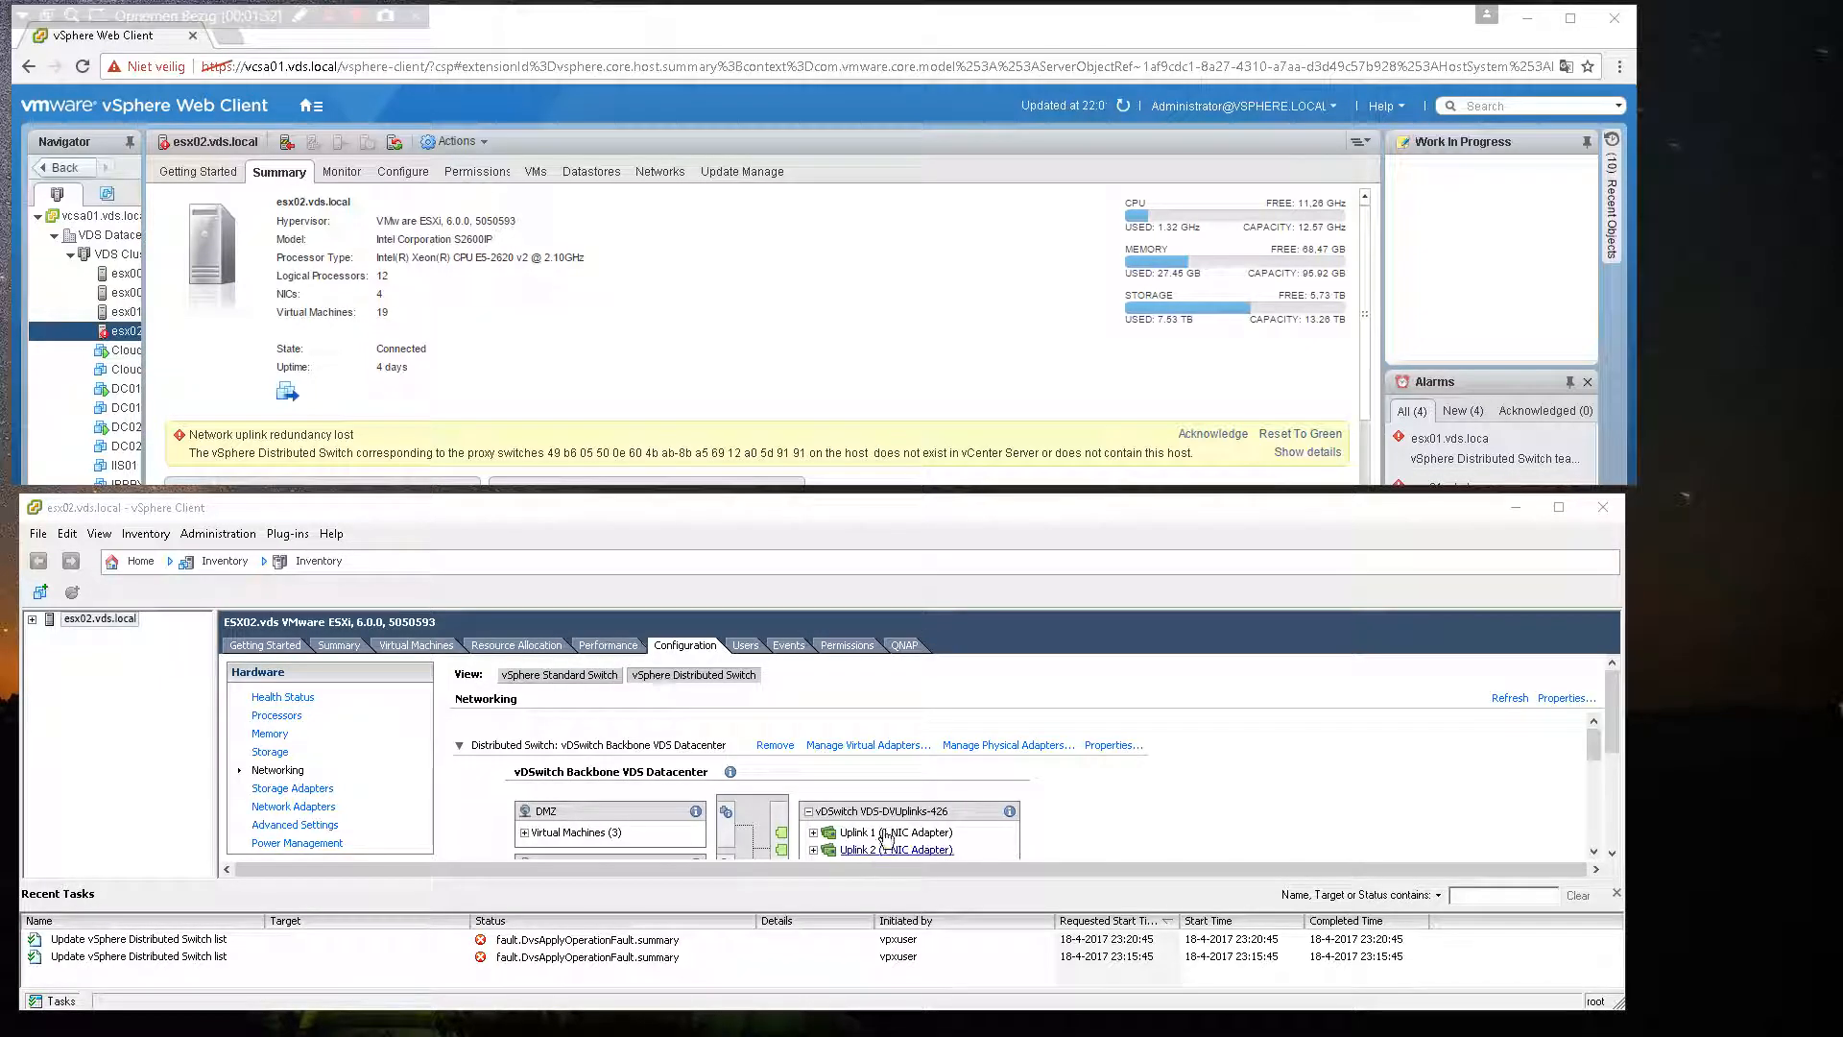
Step: Remove vmnic1 from Uplink 2 of vDSwitch Backbone VDS Datacenter in the esx02 host's physical adapter settings
mouse_move(1590, 751)
left_mouse_down()
mouse_move(1594, 767)
mouse_move(1615, 738)
left_mouse_up()
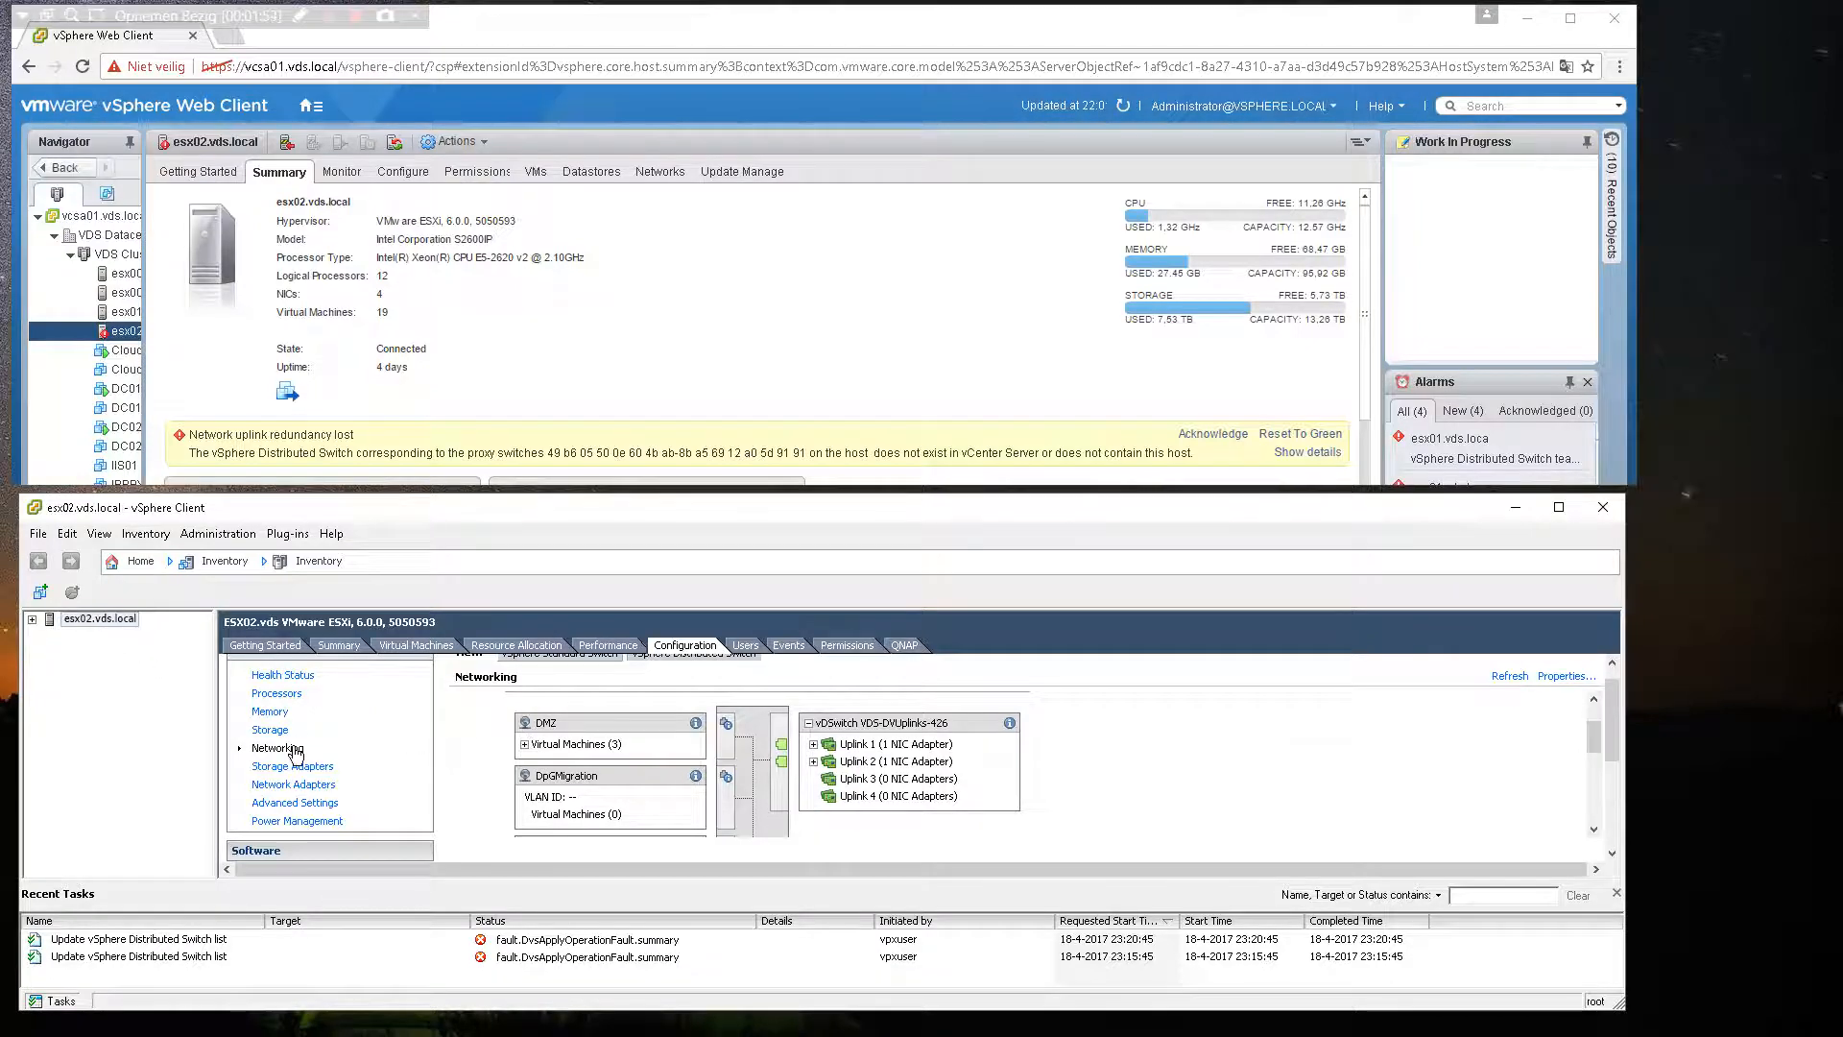
scroll(547, 731, "up", 1)
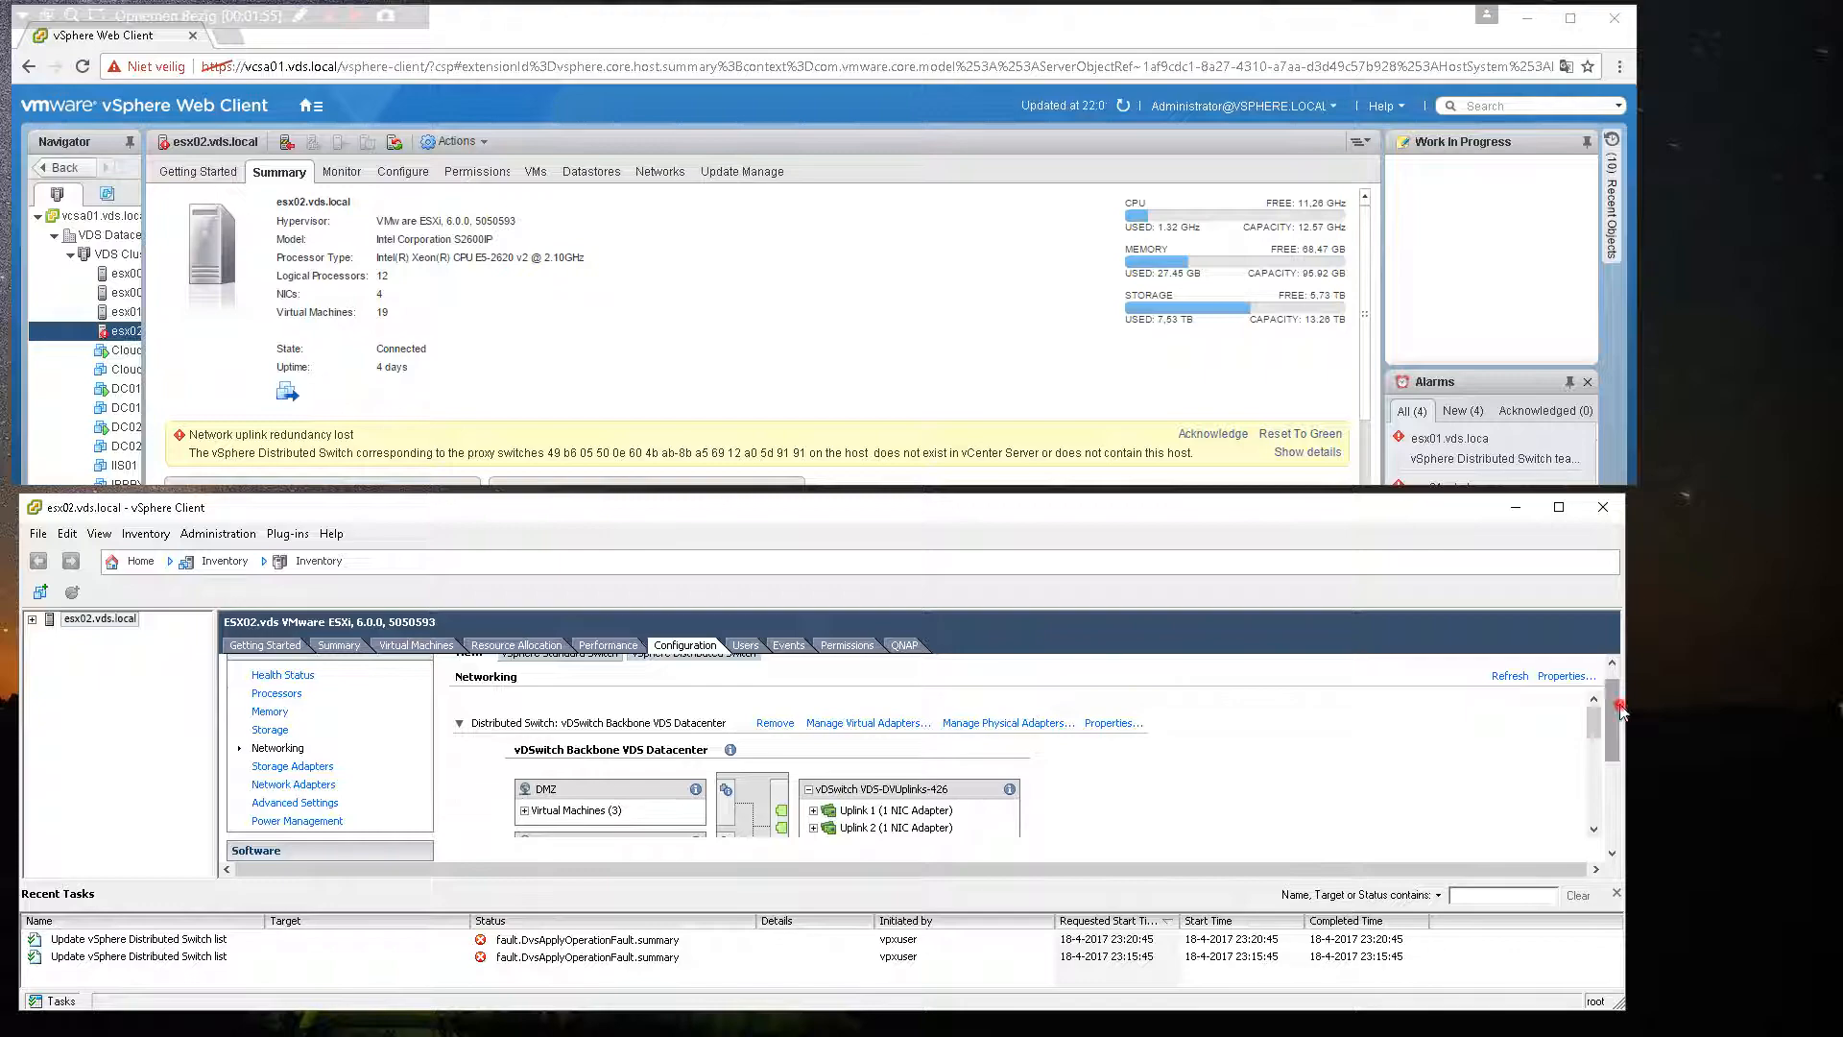
scroll(1613, 715, "up", 1)
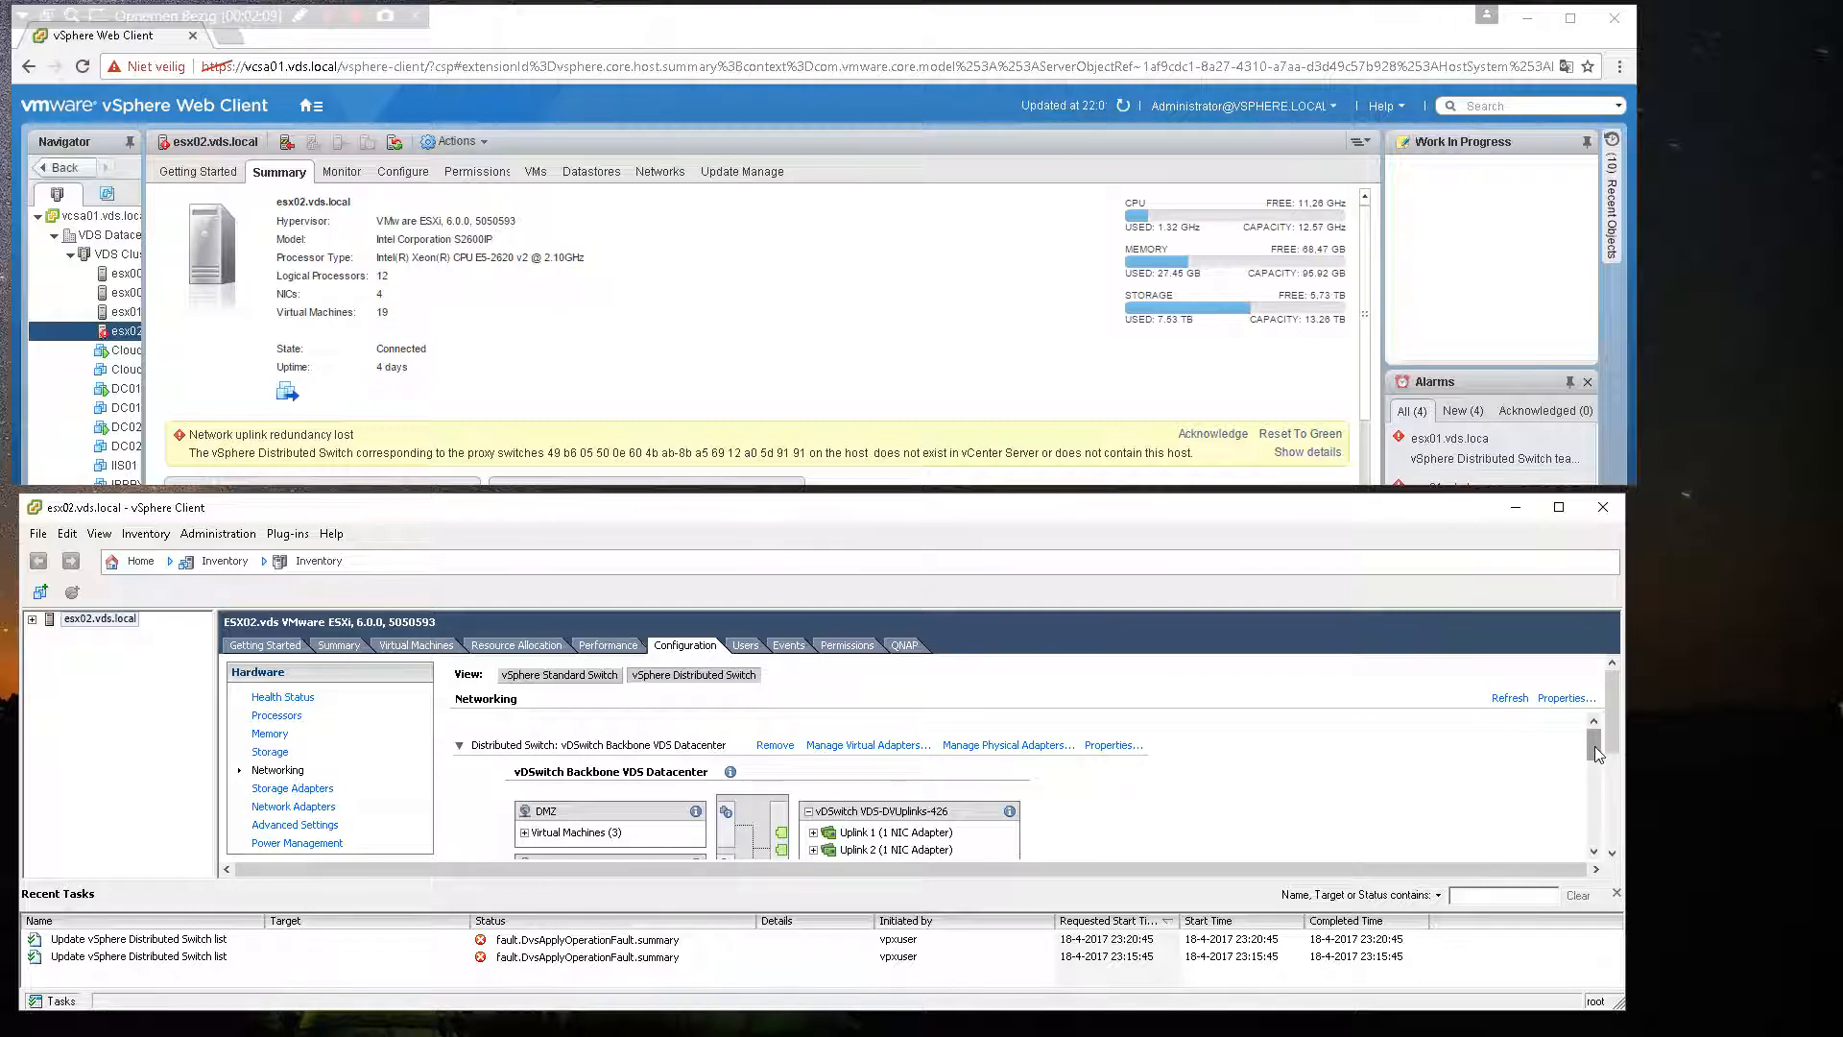
left_click(964, 747)
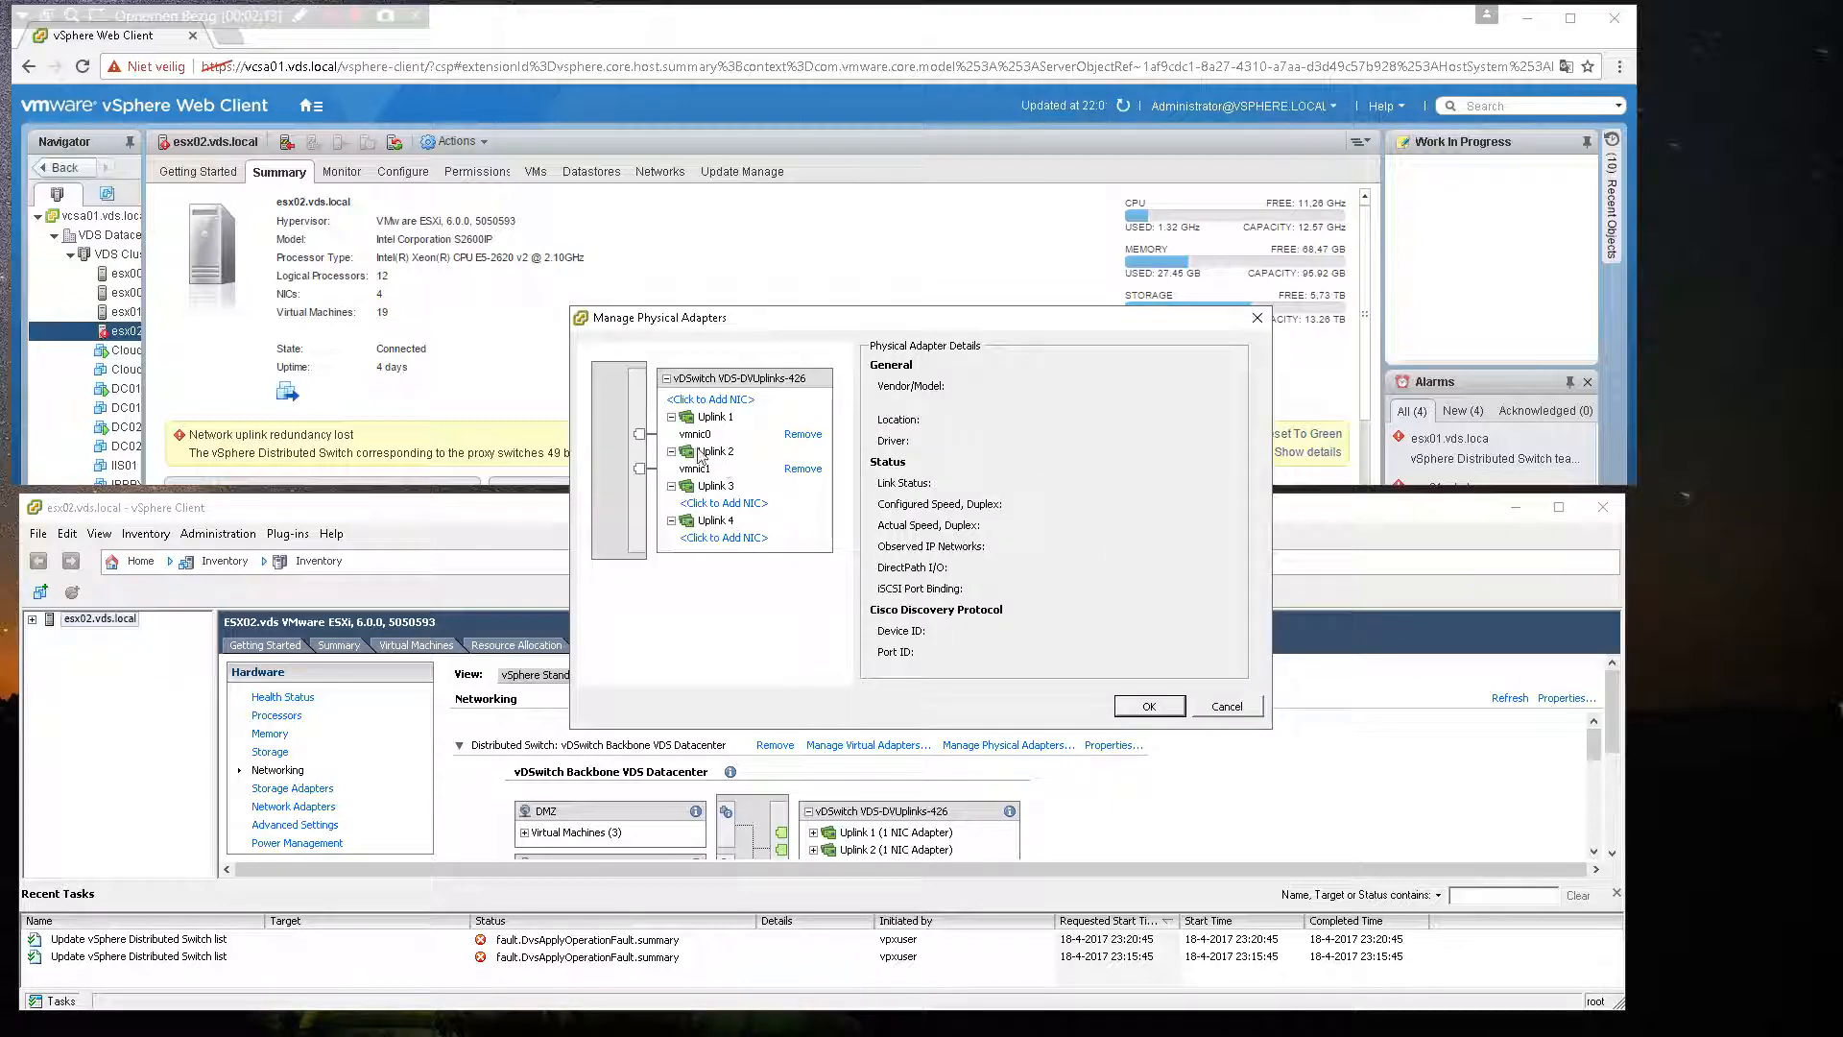
left_click(795, 470)
left_click(972, 597)
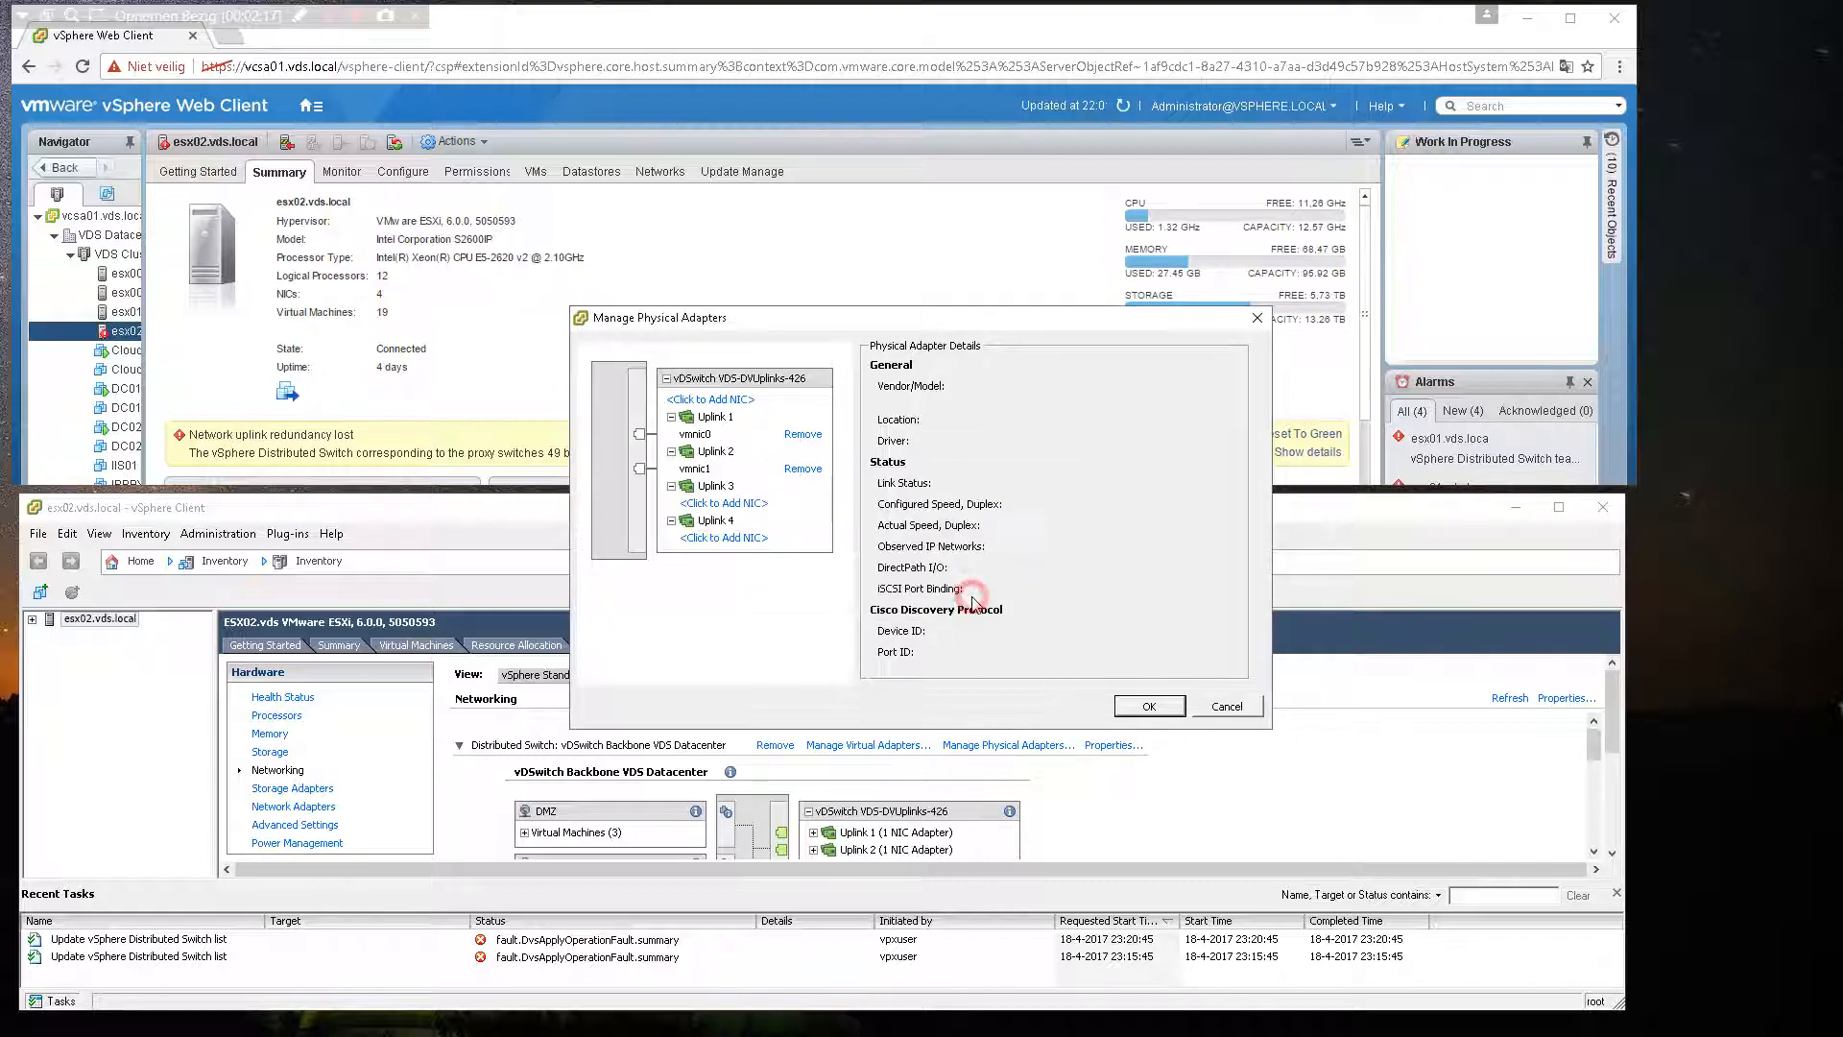
left_click(1138, 714)
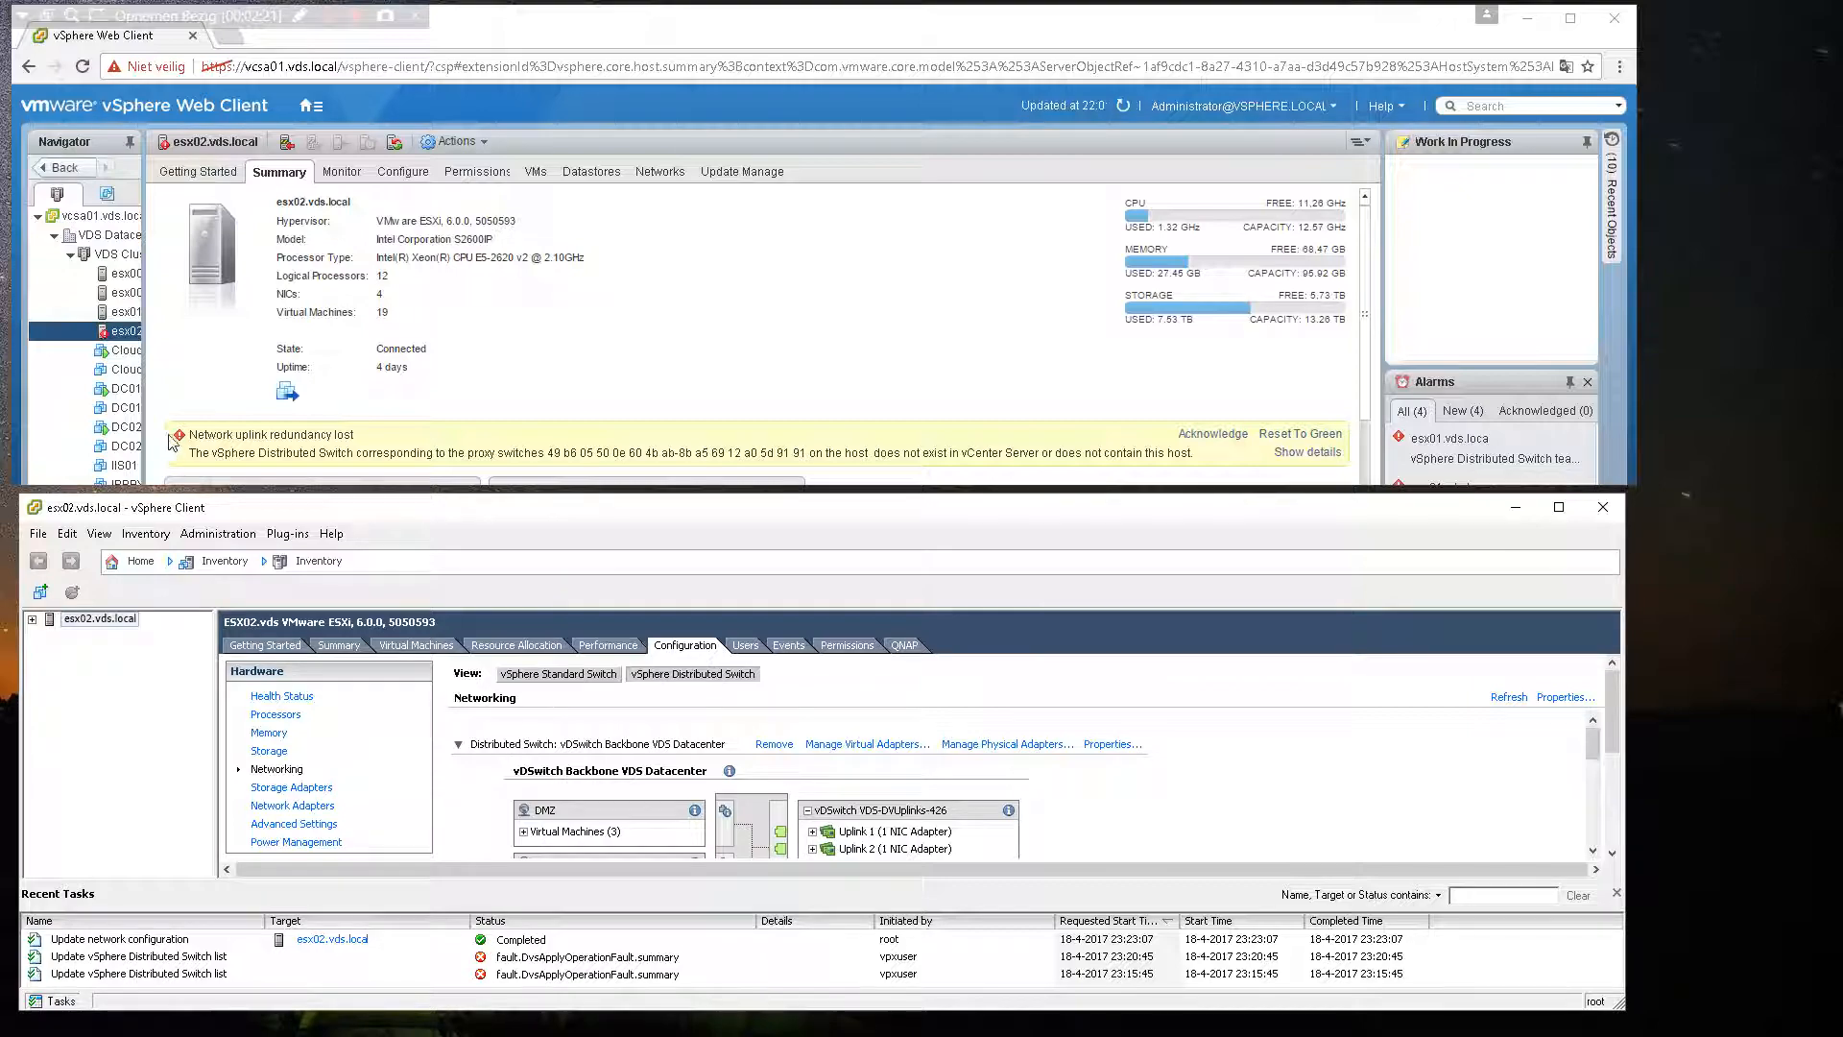
Step: Open the Add and Manage Hosts wizard for vDSwitch Backbone VDS Datacenter from the Networking inventory
left_click(115, 336)
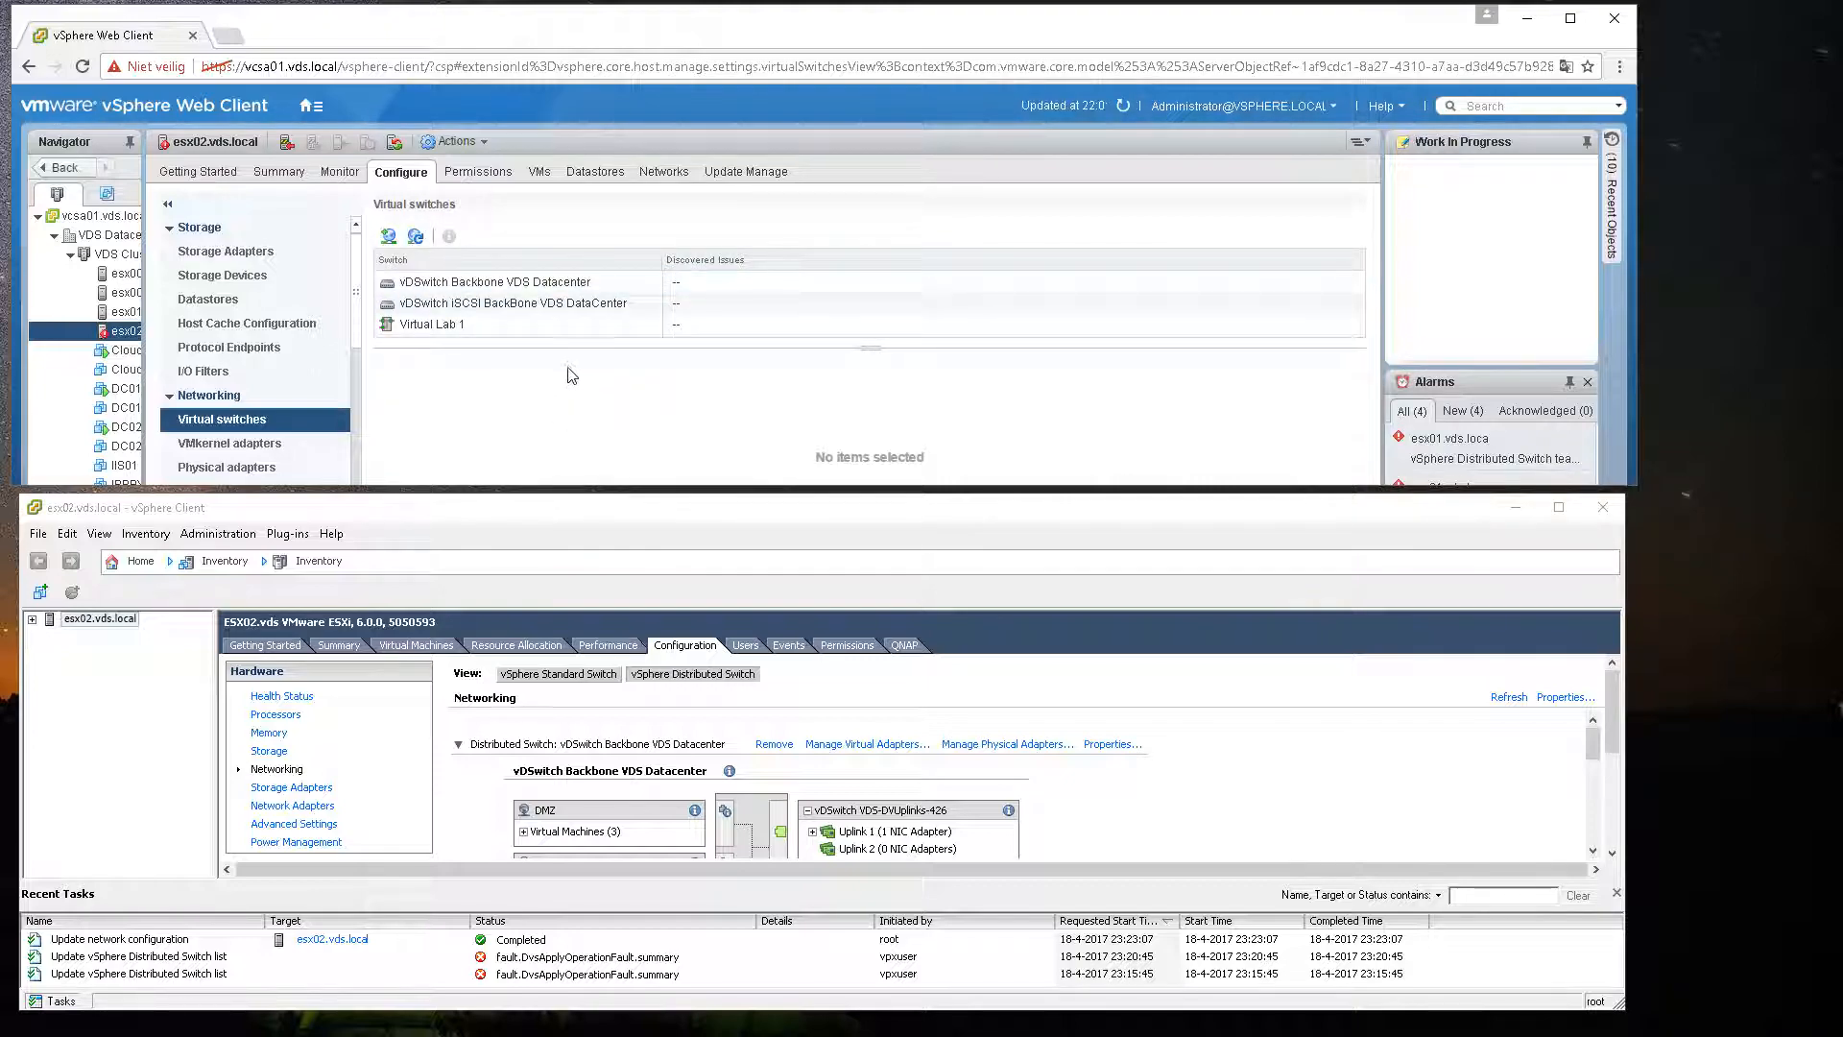
left_click(308, 106)
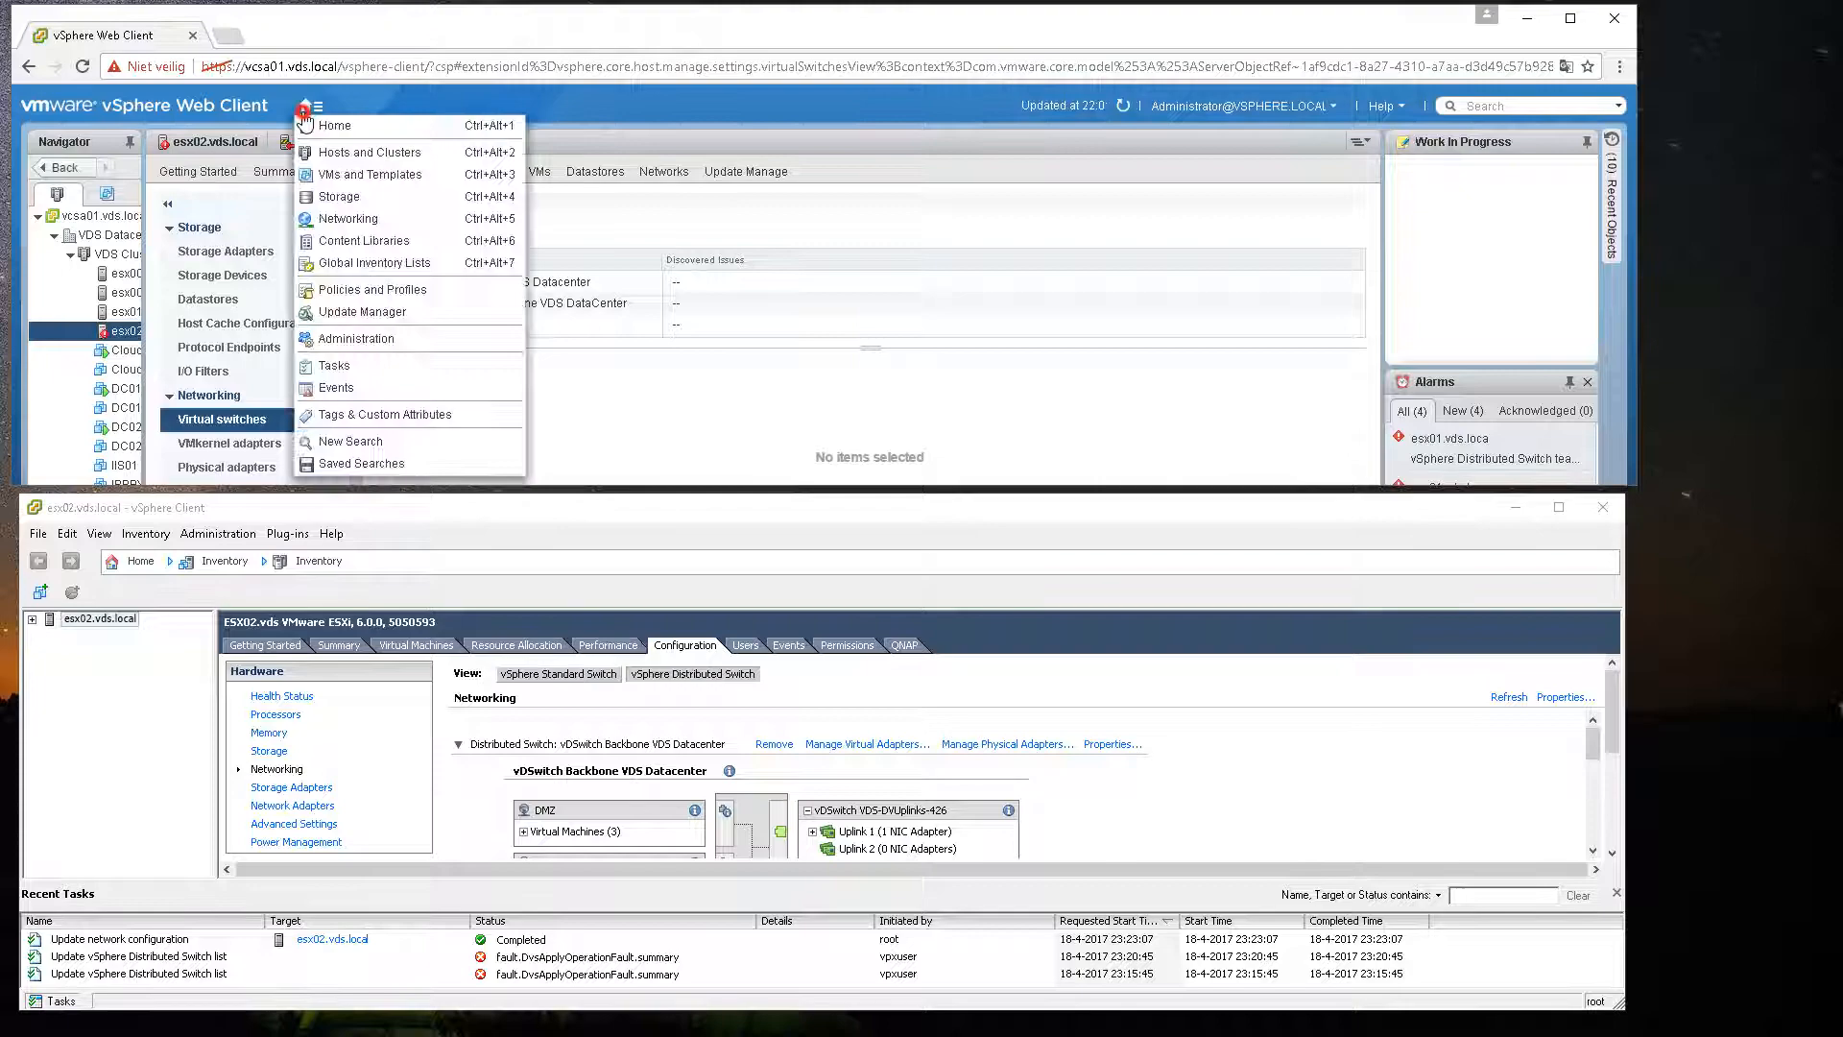
left_click(350, 220)
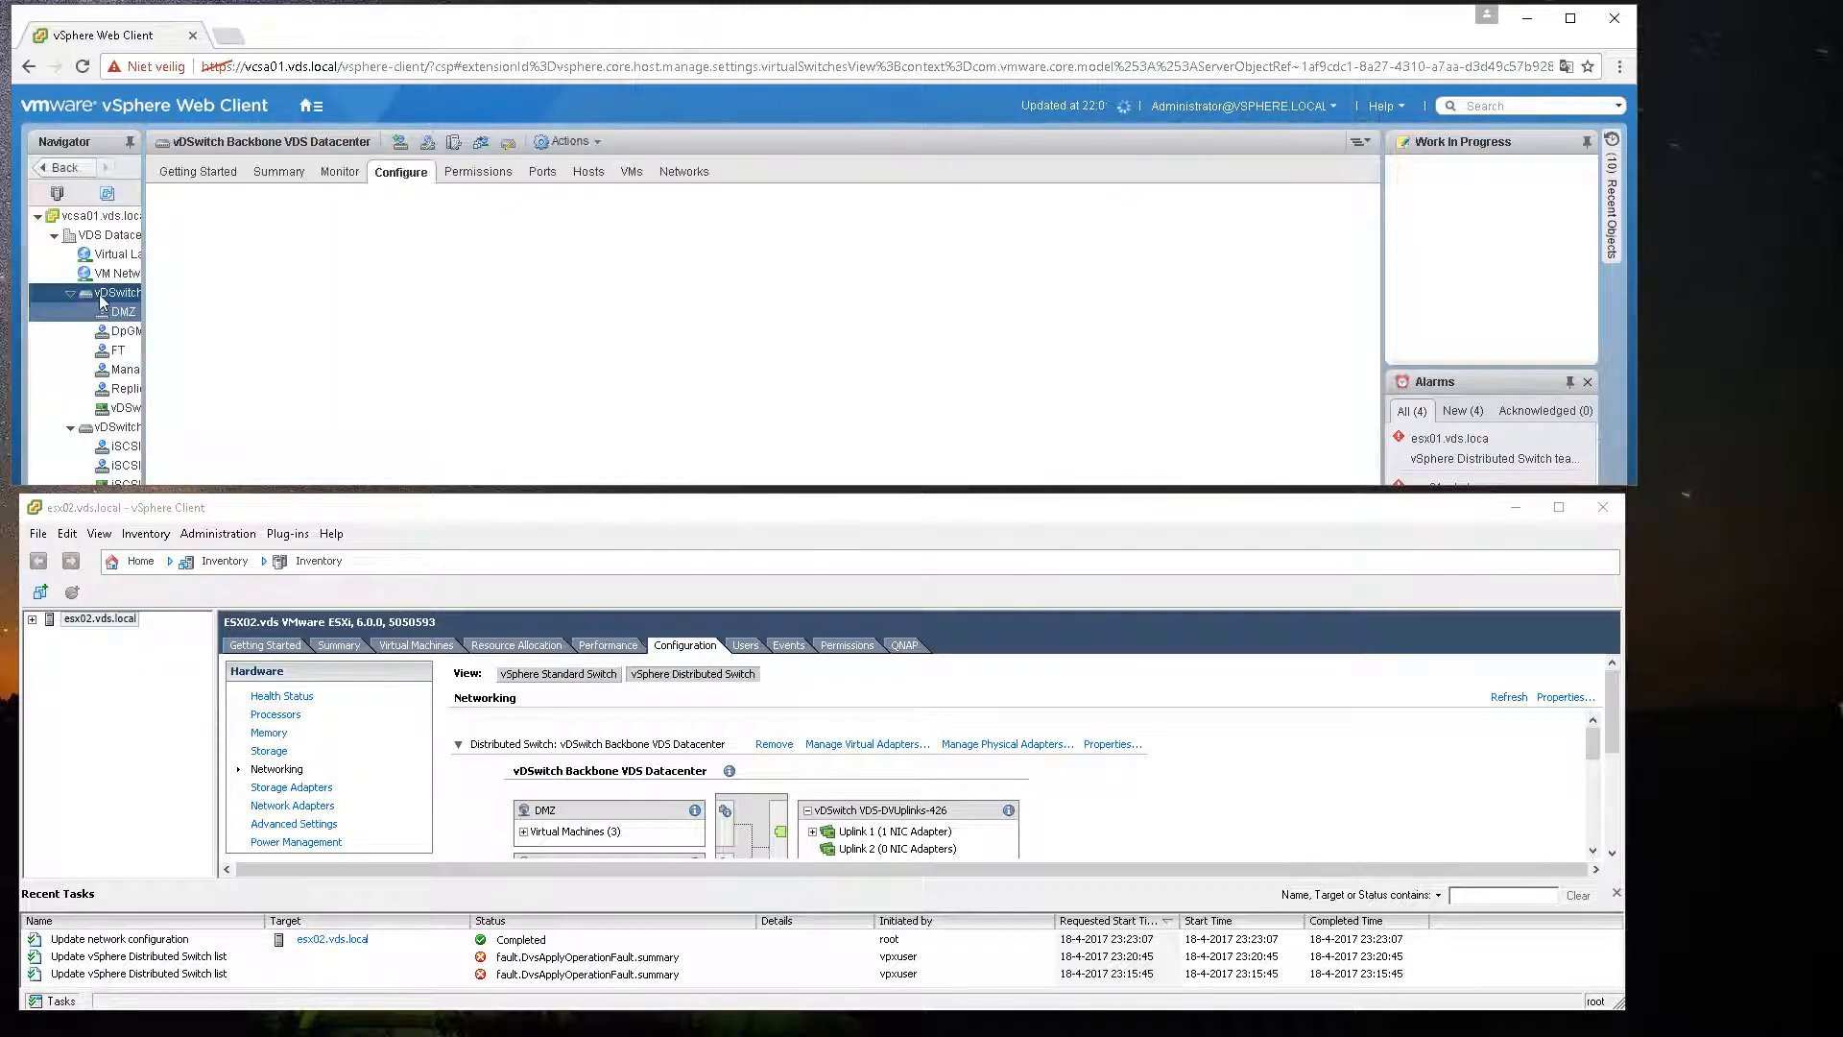
right_click(104, 293)
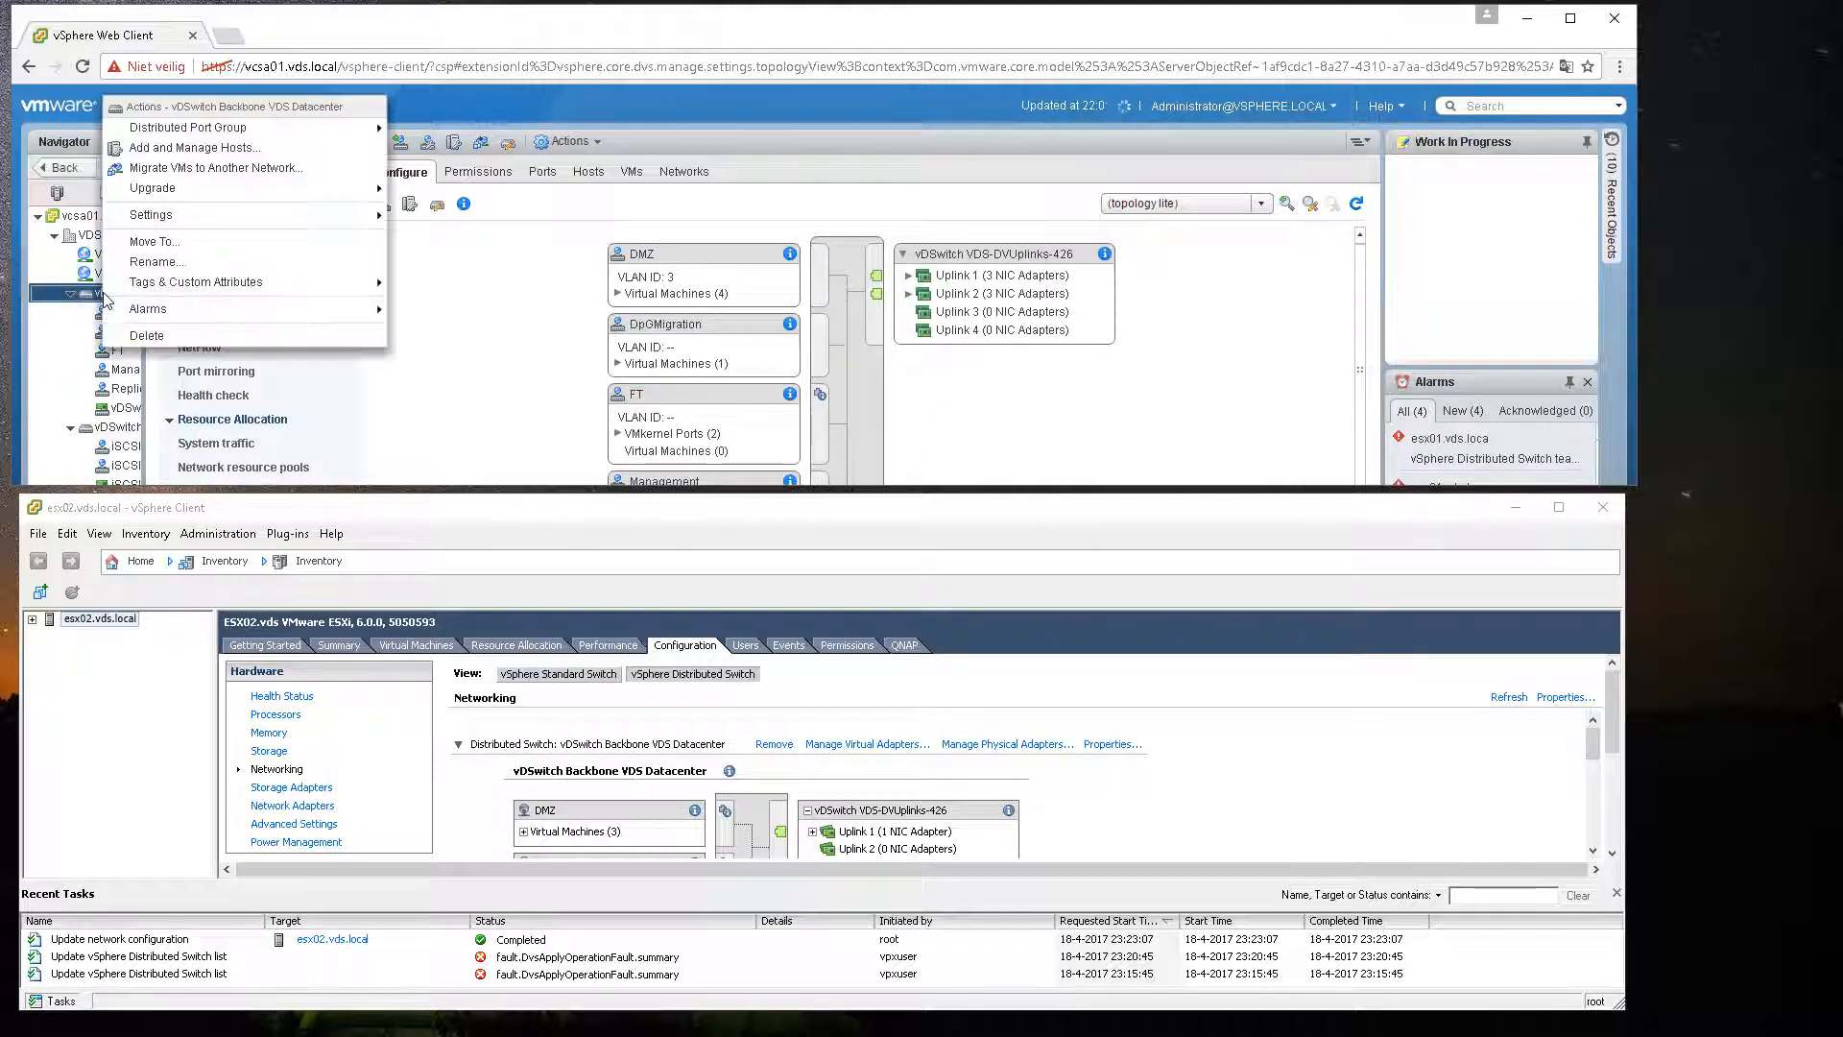
mouse_move(187, 312)
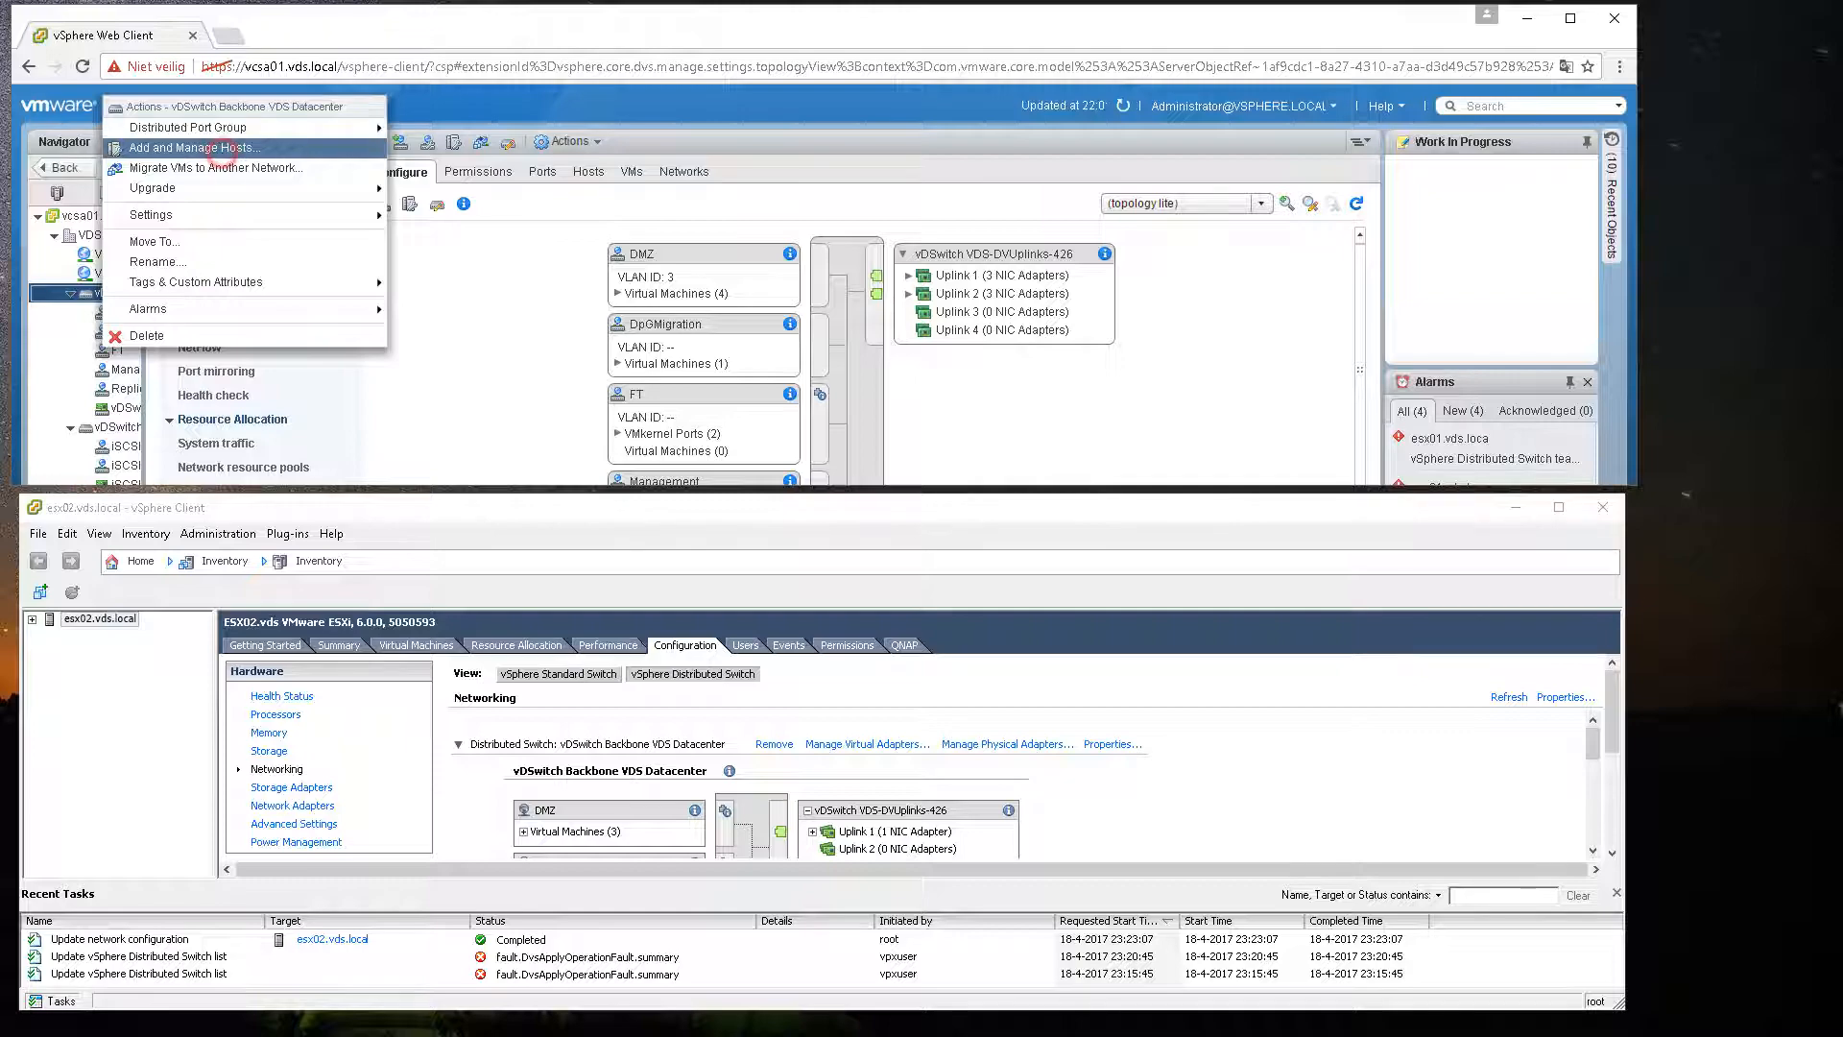
left_click(224, 156)
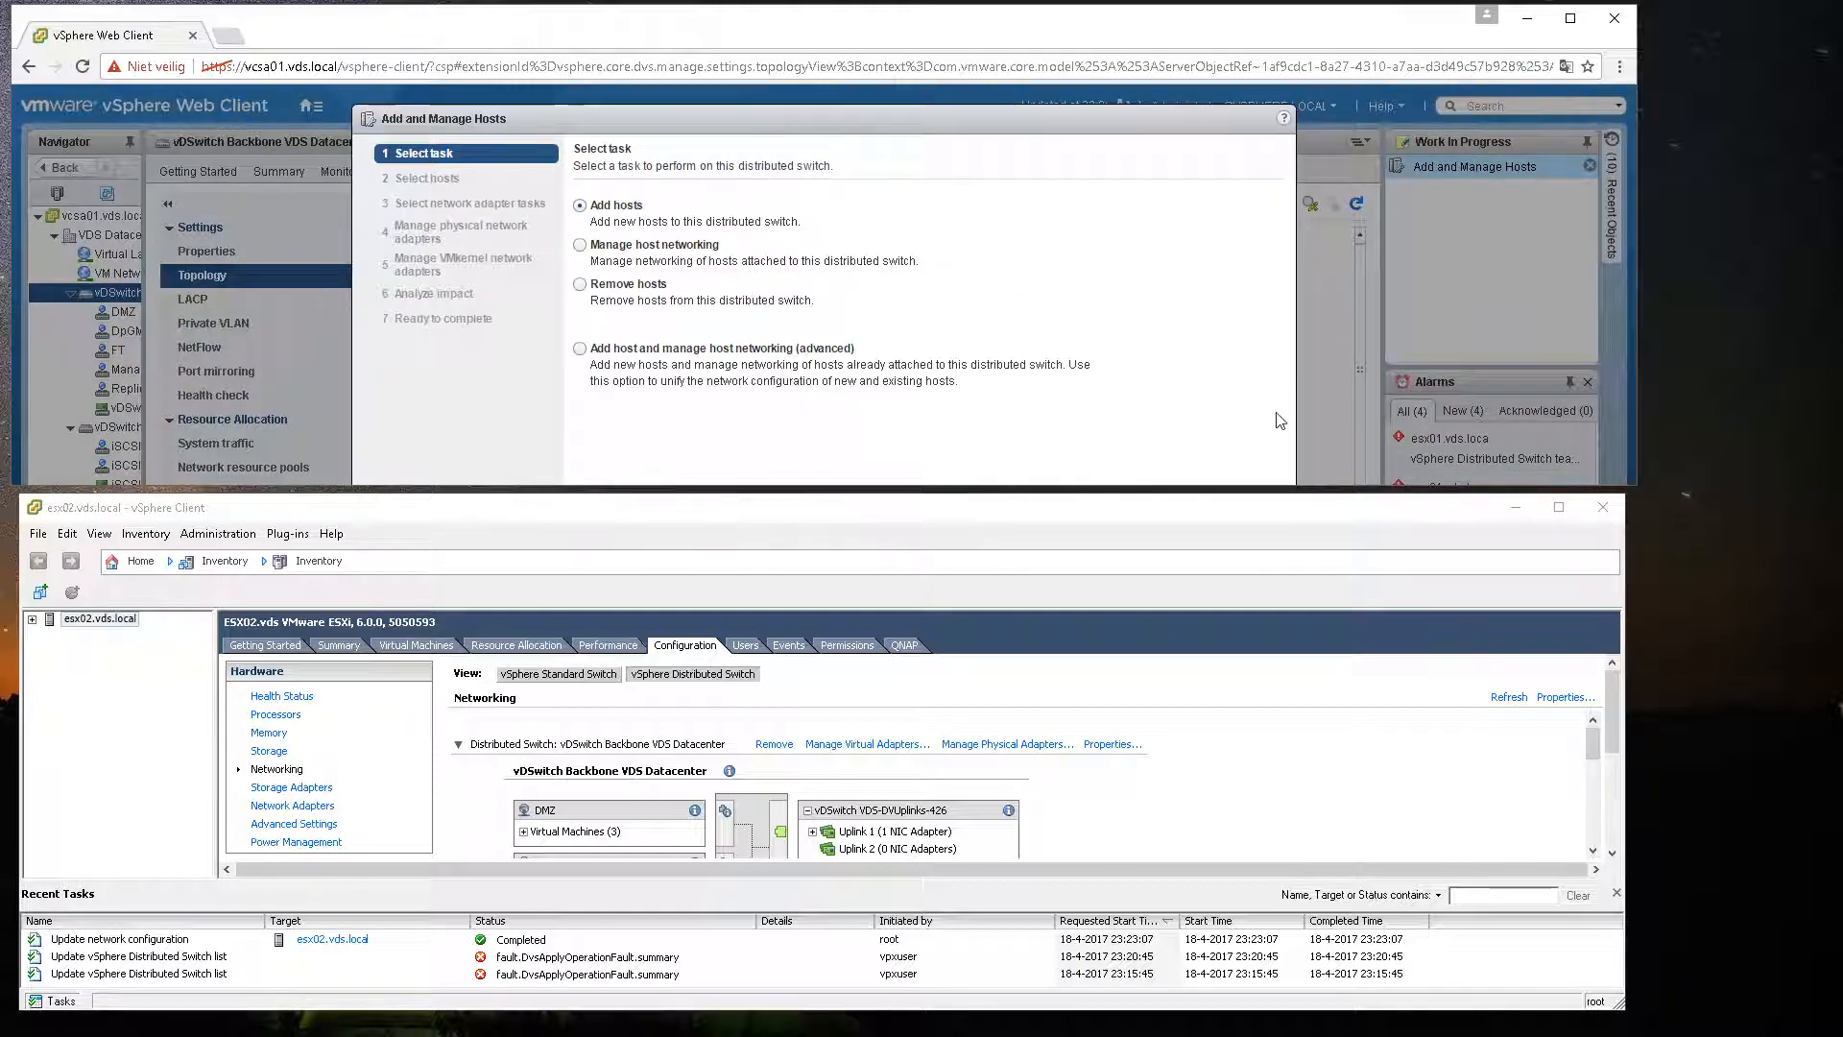
Step: Choose the Add hosts task, add esx02.vds.local as a new host, and continue
left_click_drag(1248, 486, 1248, 660)
left_click(1113, 646)
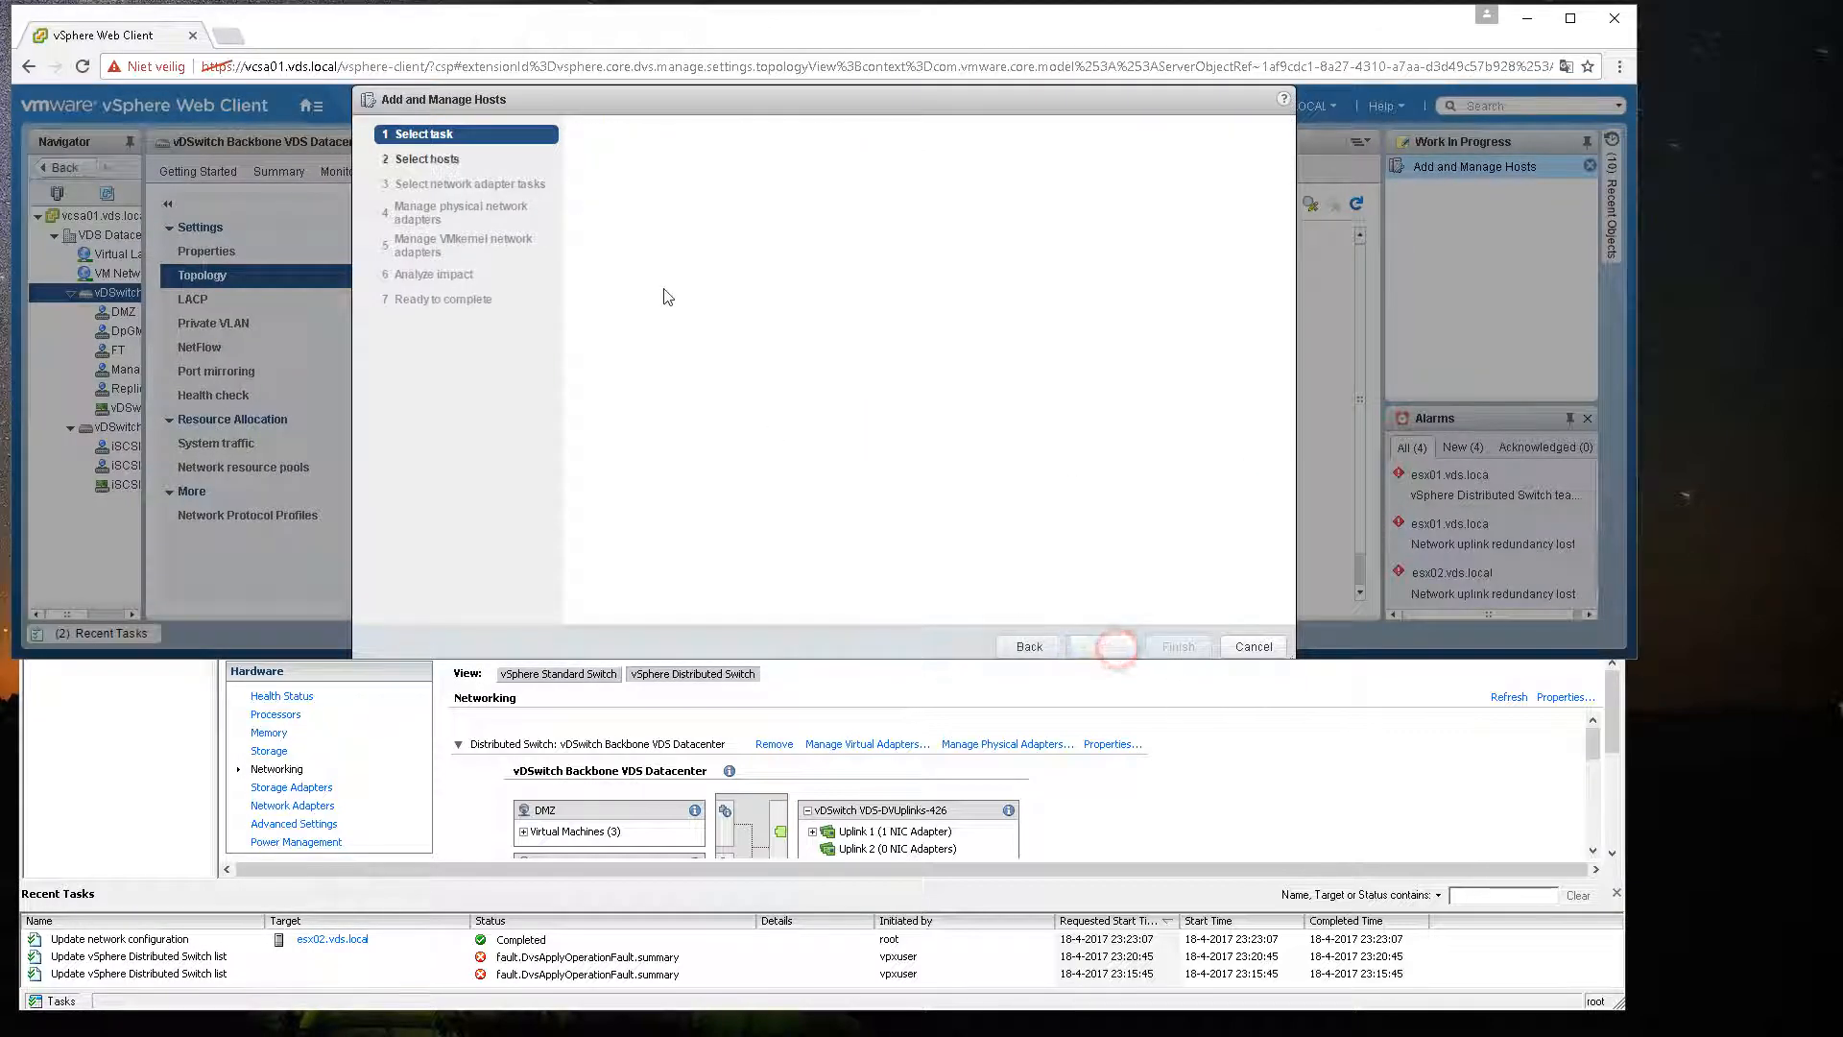
left_click(621, 193)
left_click(525, 280)
left_click(1026, 540)
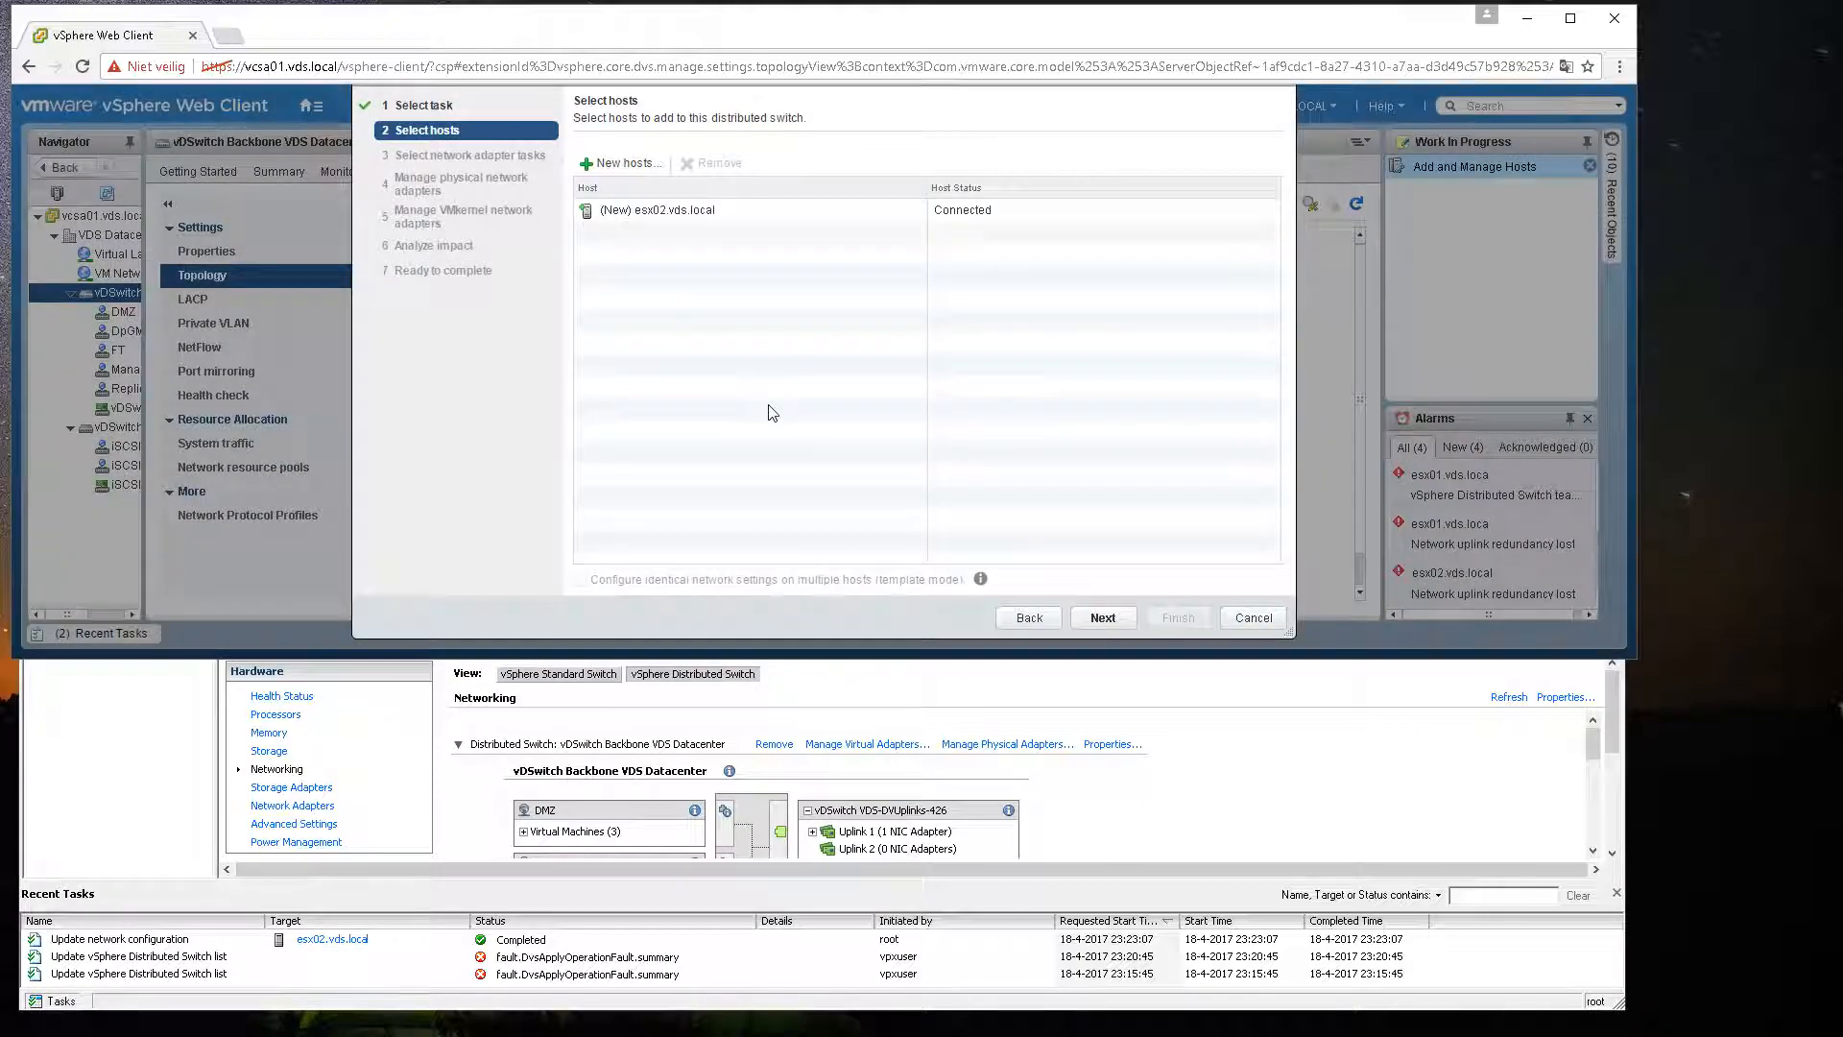
left_click(1096, 617)
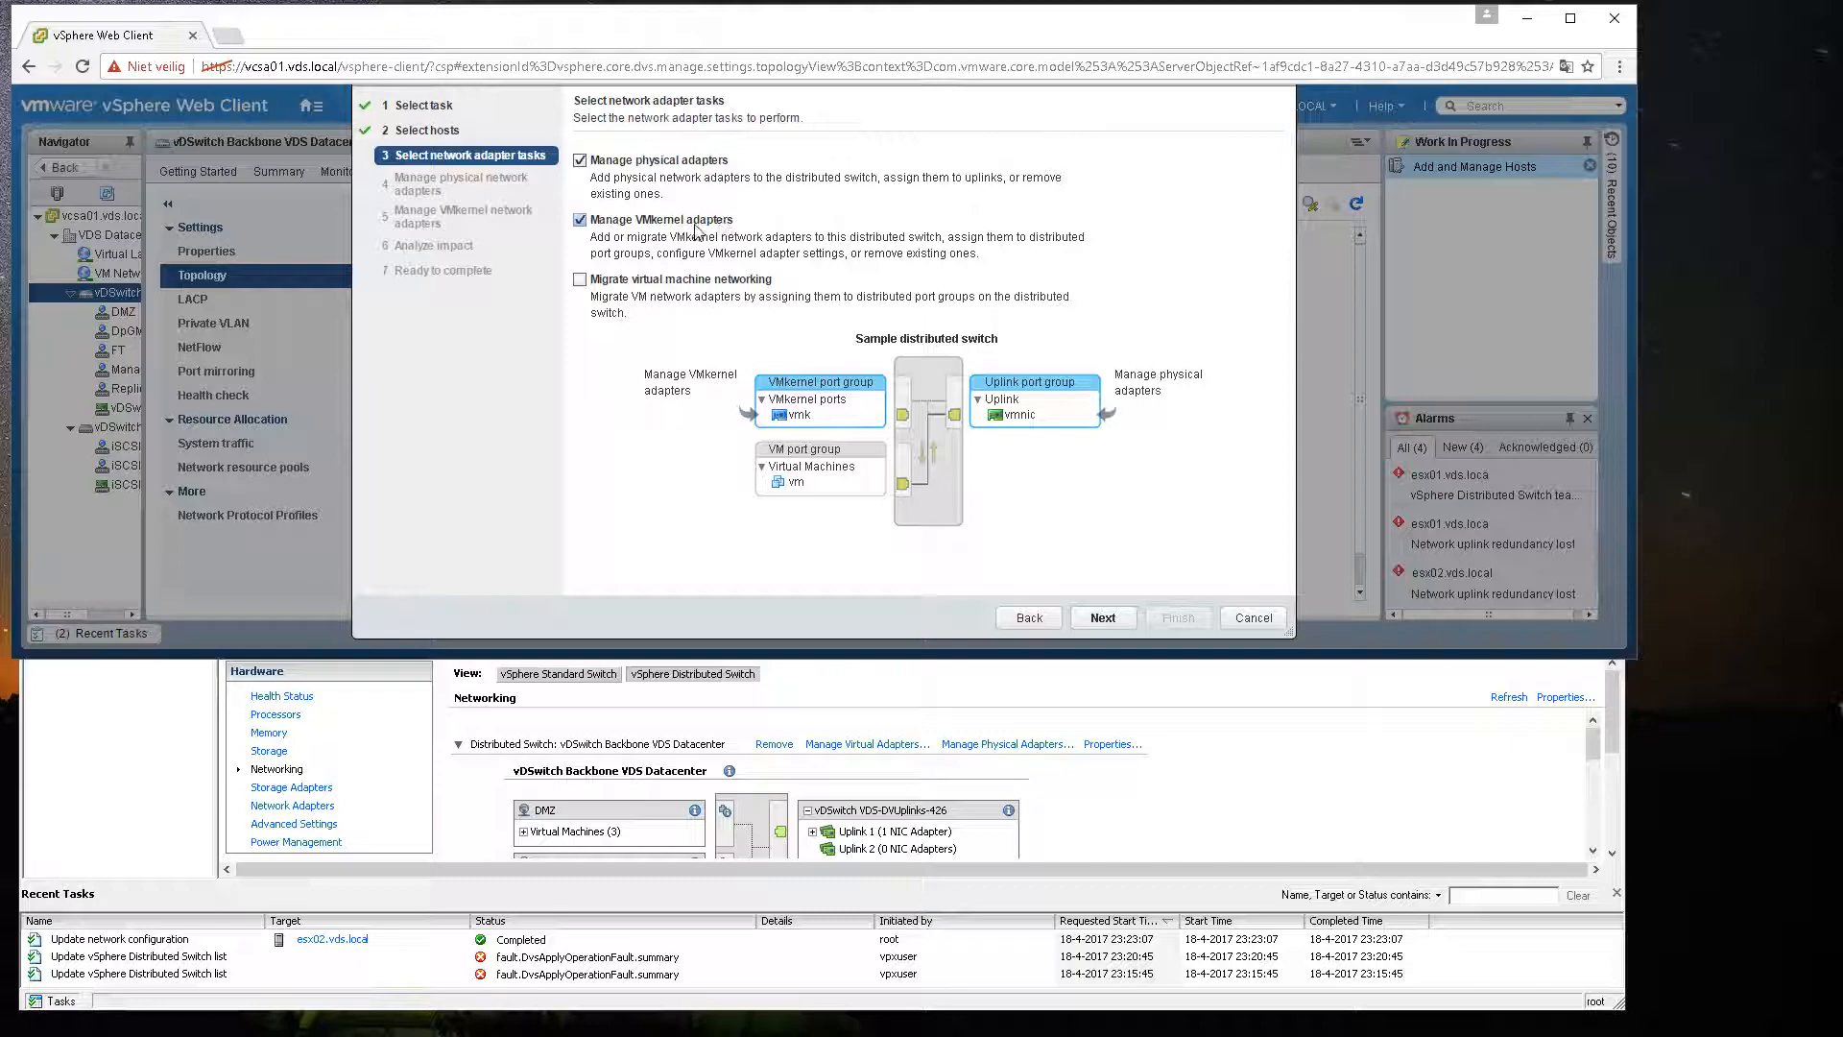
Step: Select the Manage physical adapters and Manage VMkernel adapters tasks and continue
left_click(580, 220)
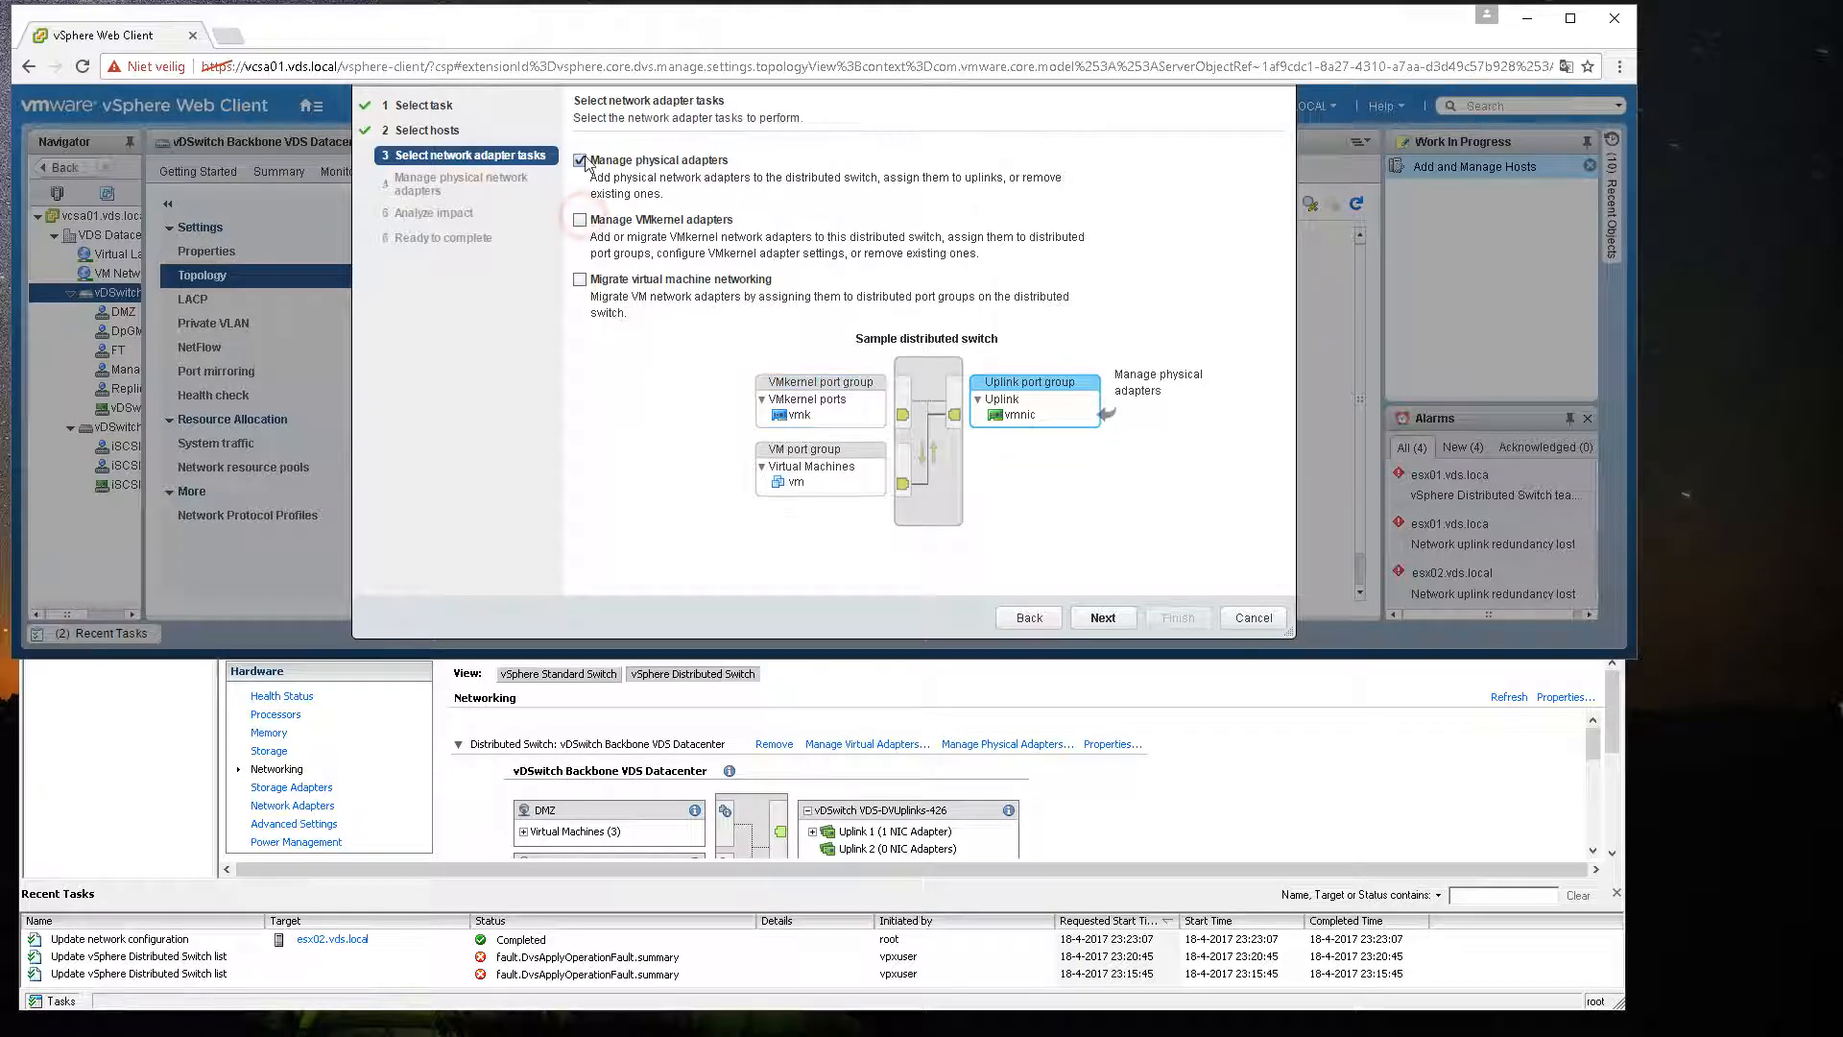
left_click(581, 219)
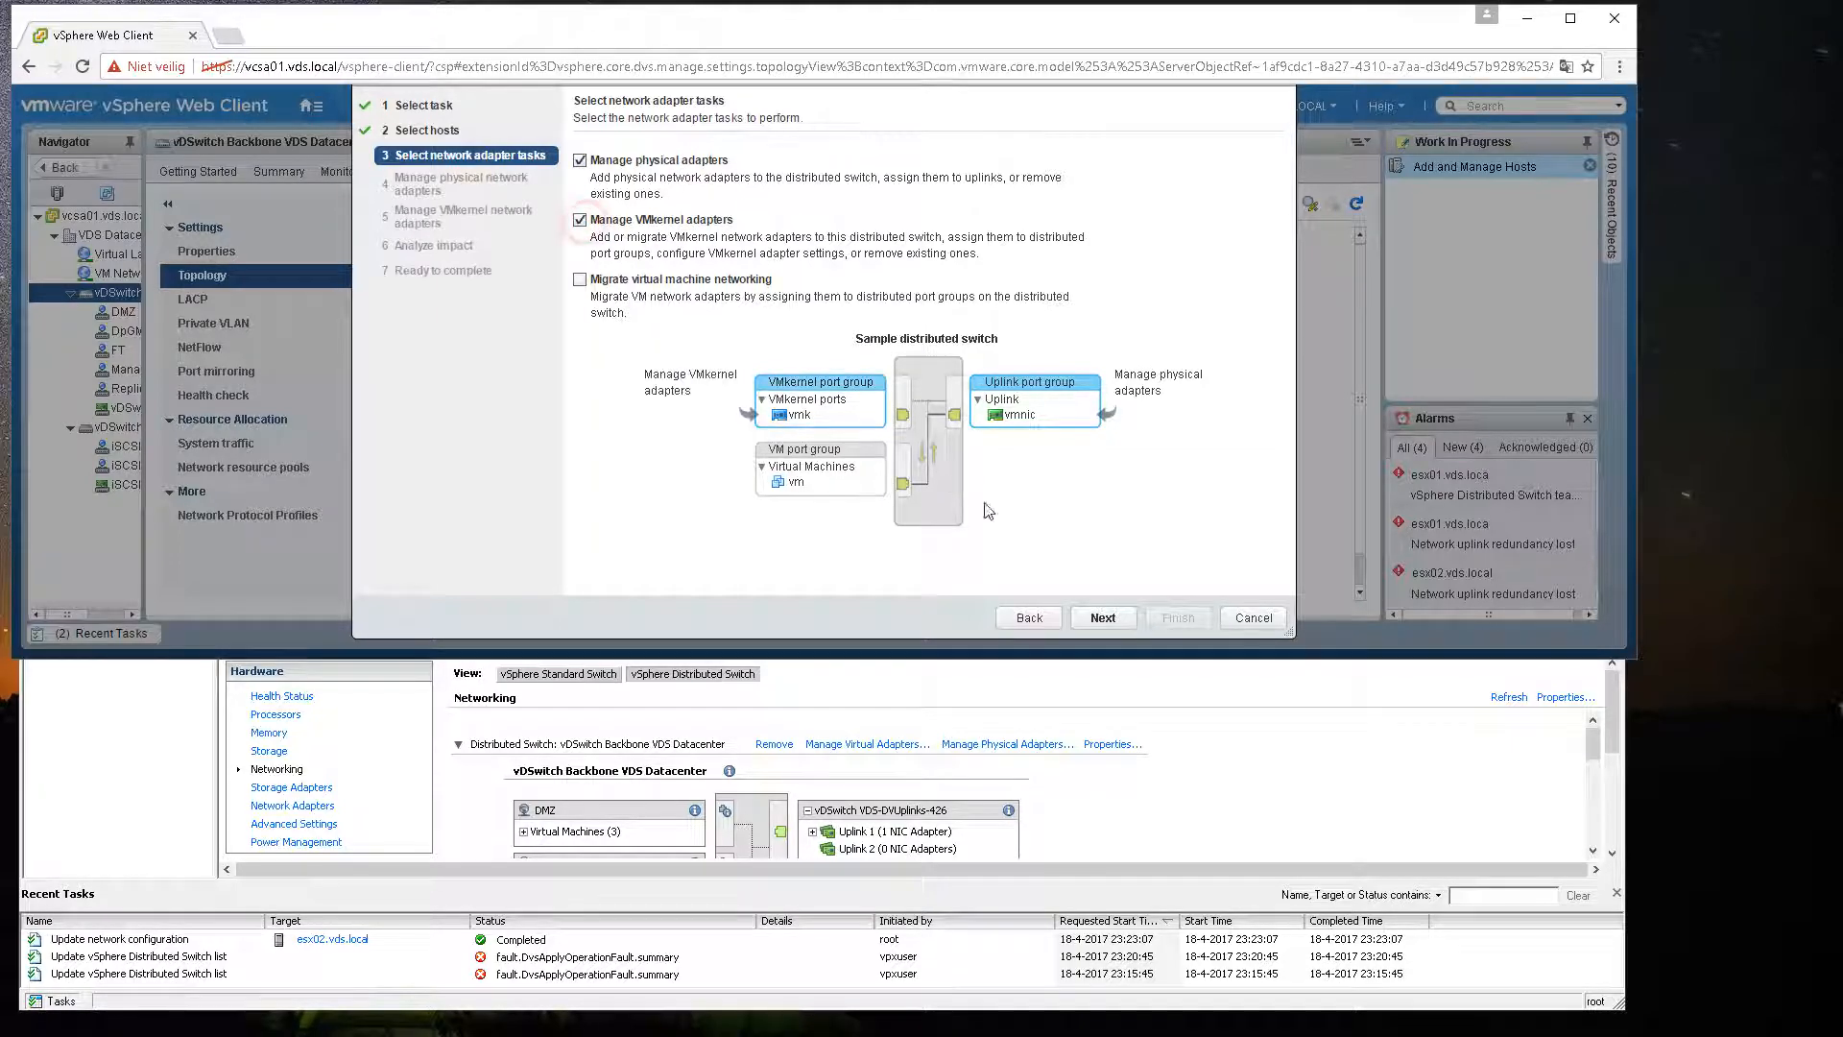
left_click(1102, 618)
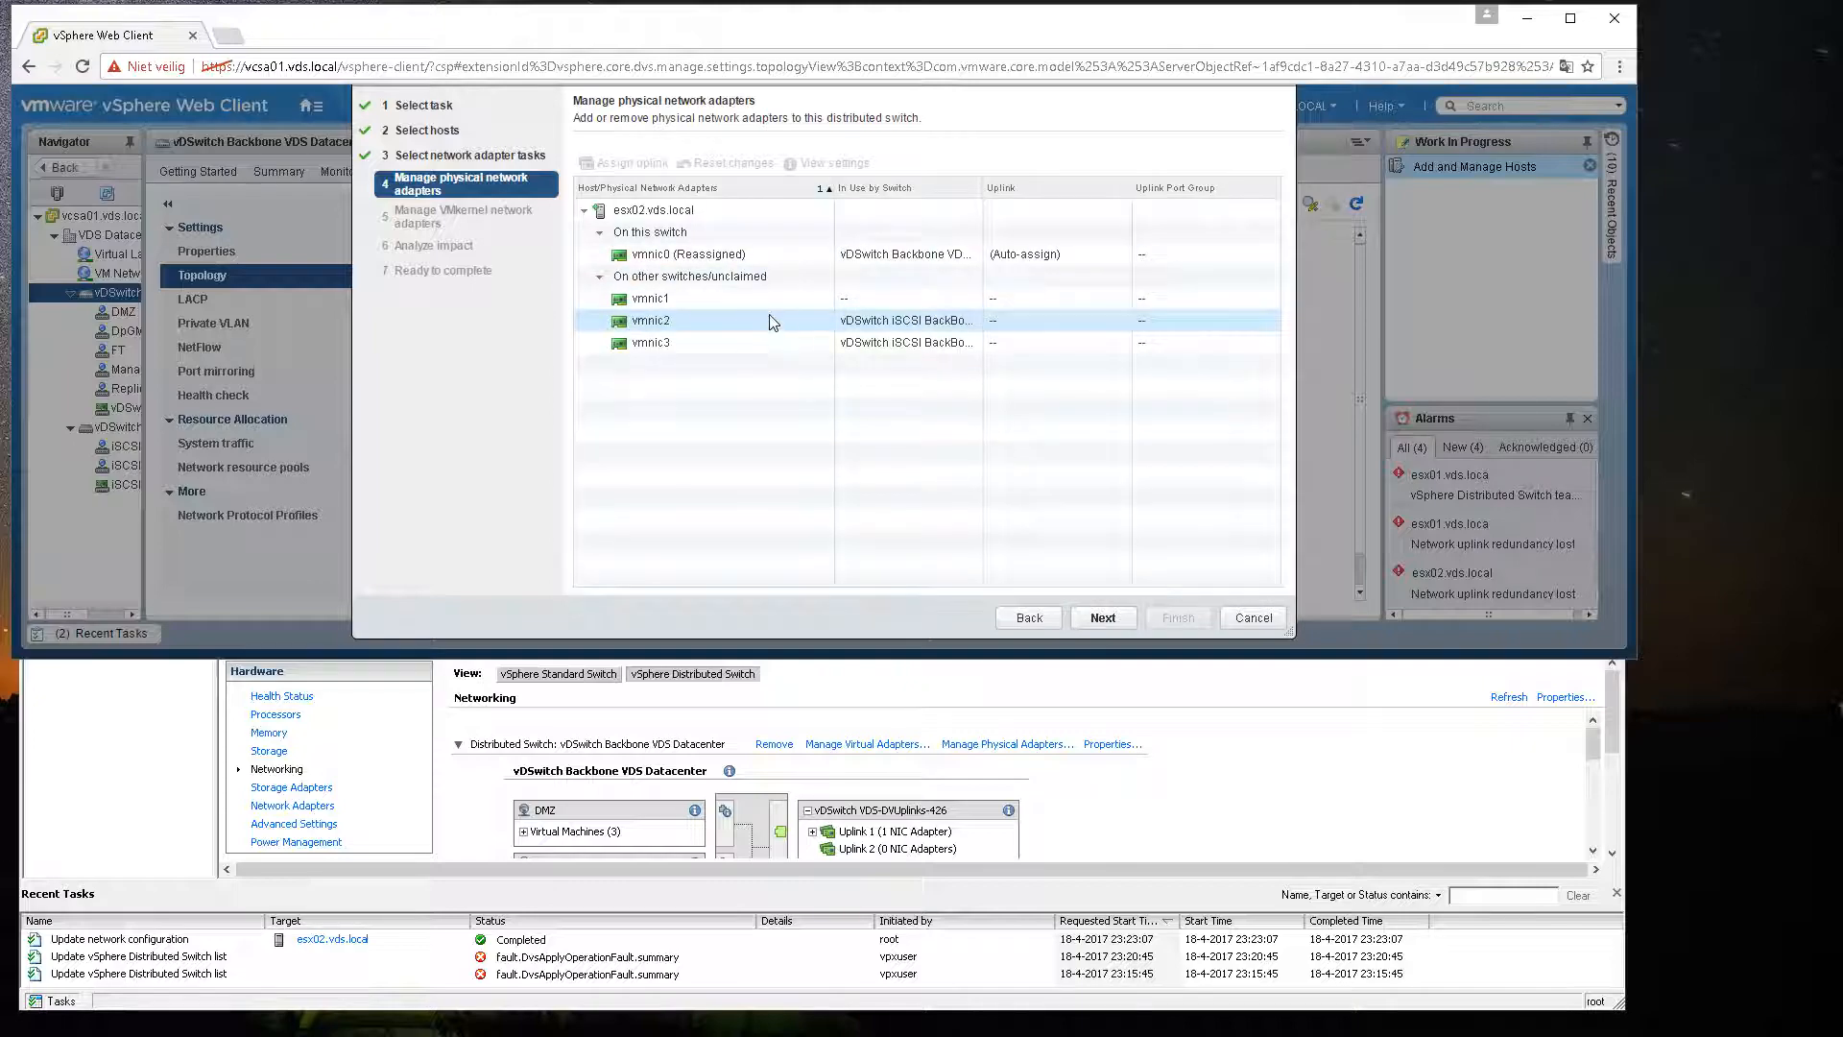
Step: Assign vmnic1 to Uplink 2 on the distributed switch
left_click(683, 304)
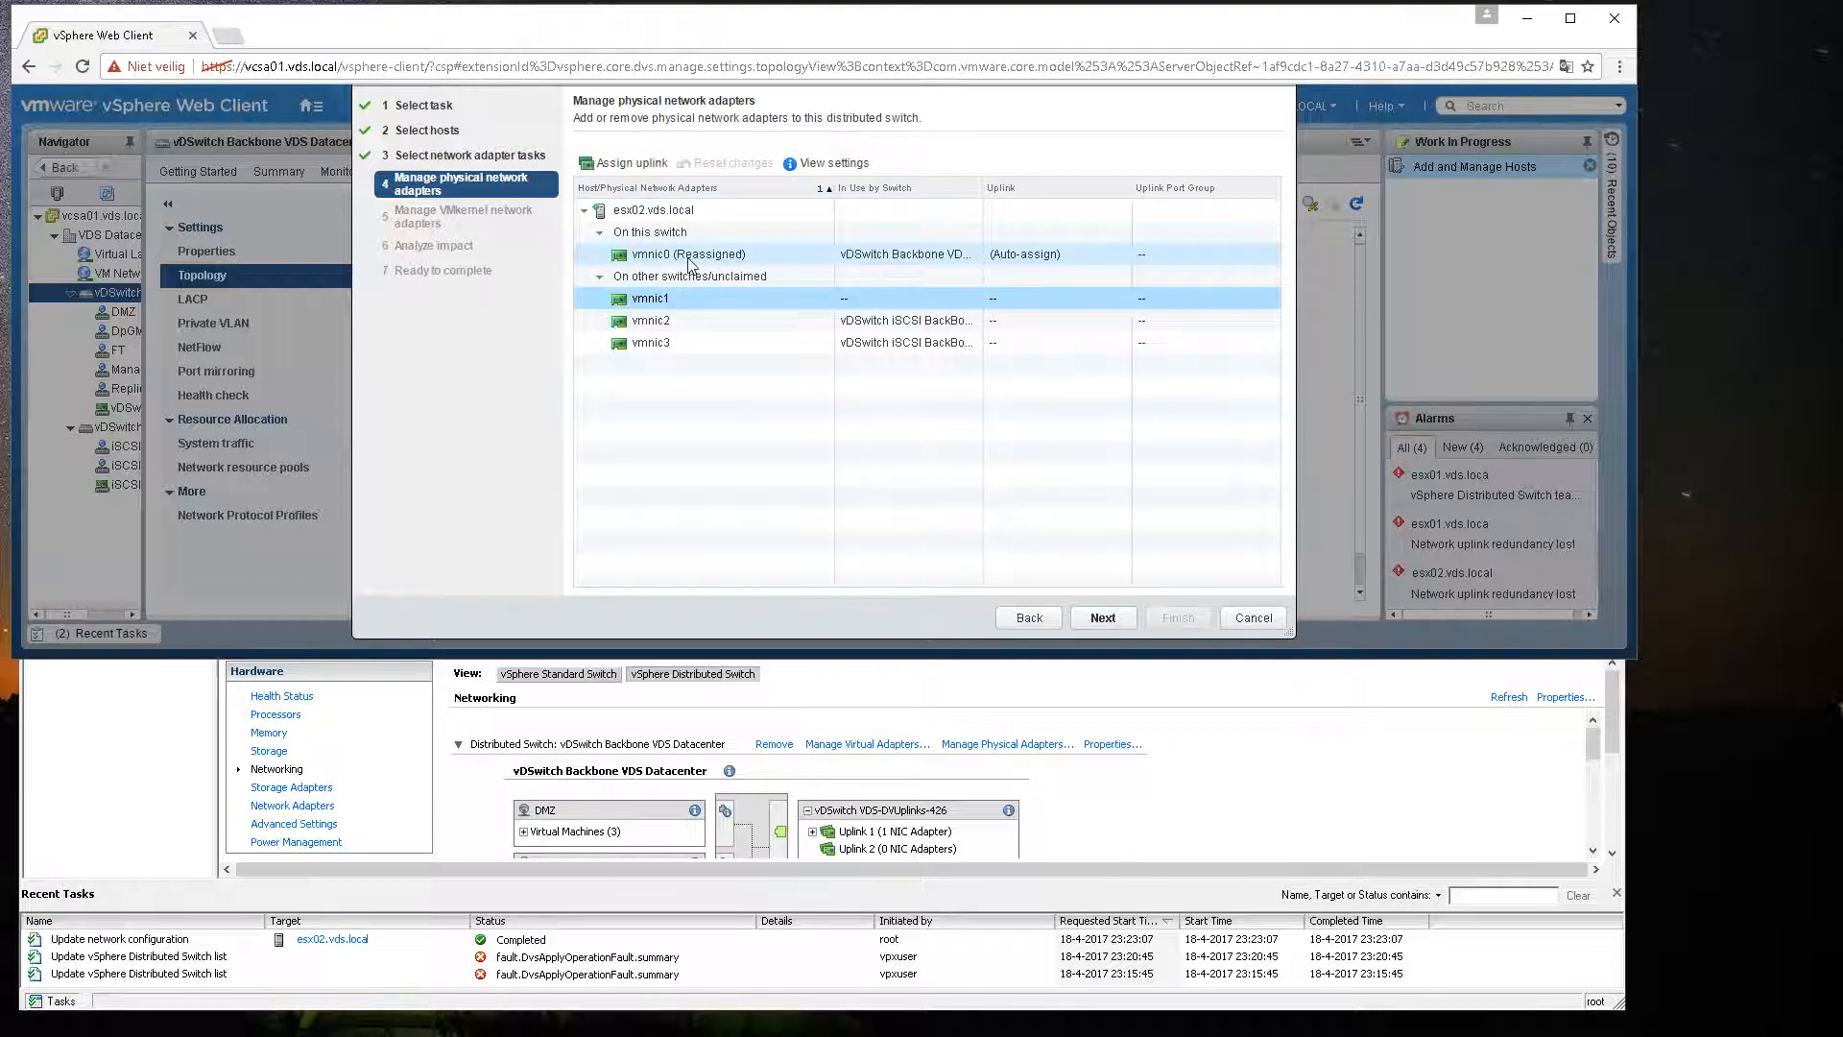
left_click(635, 163)
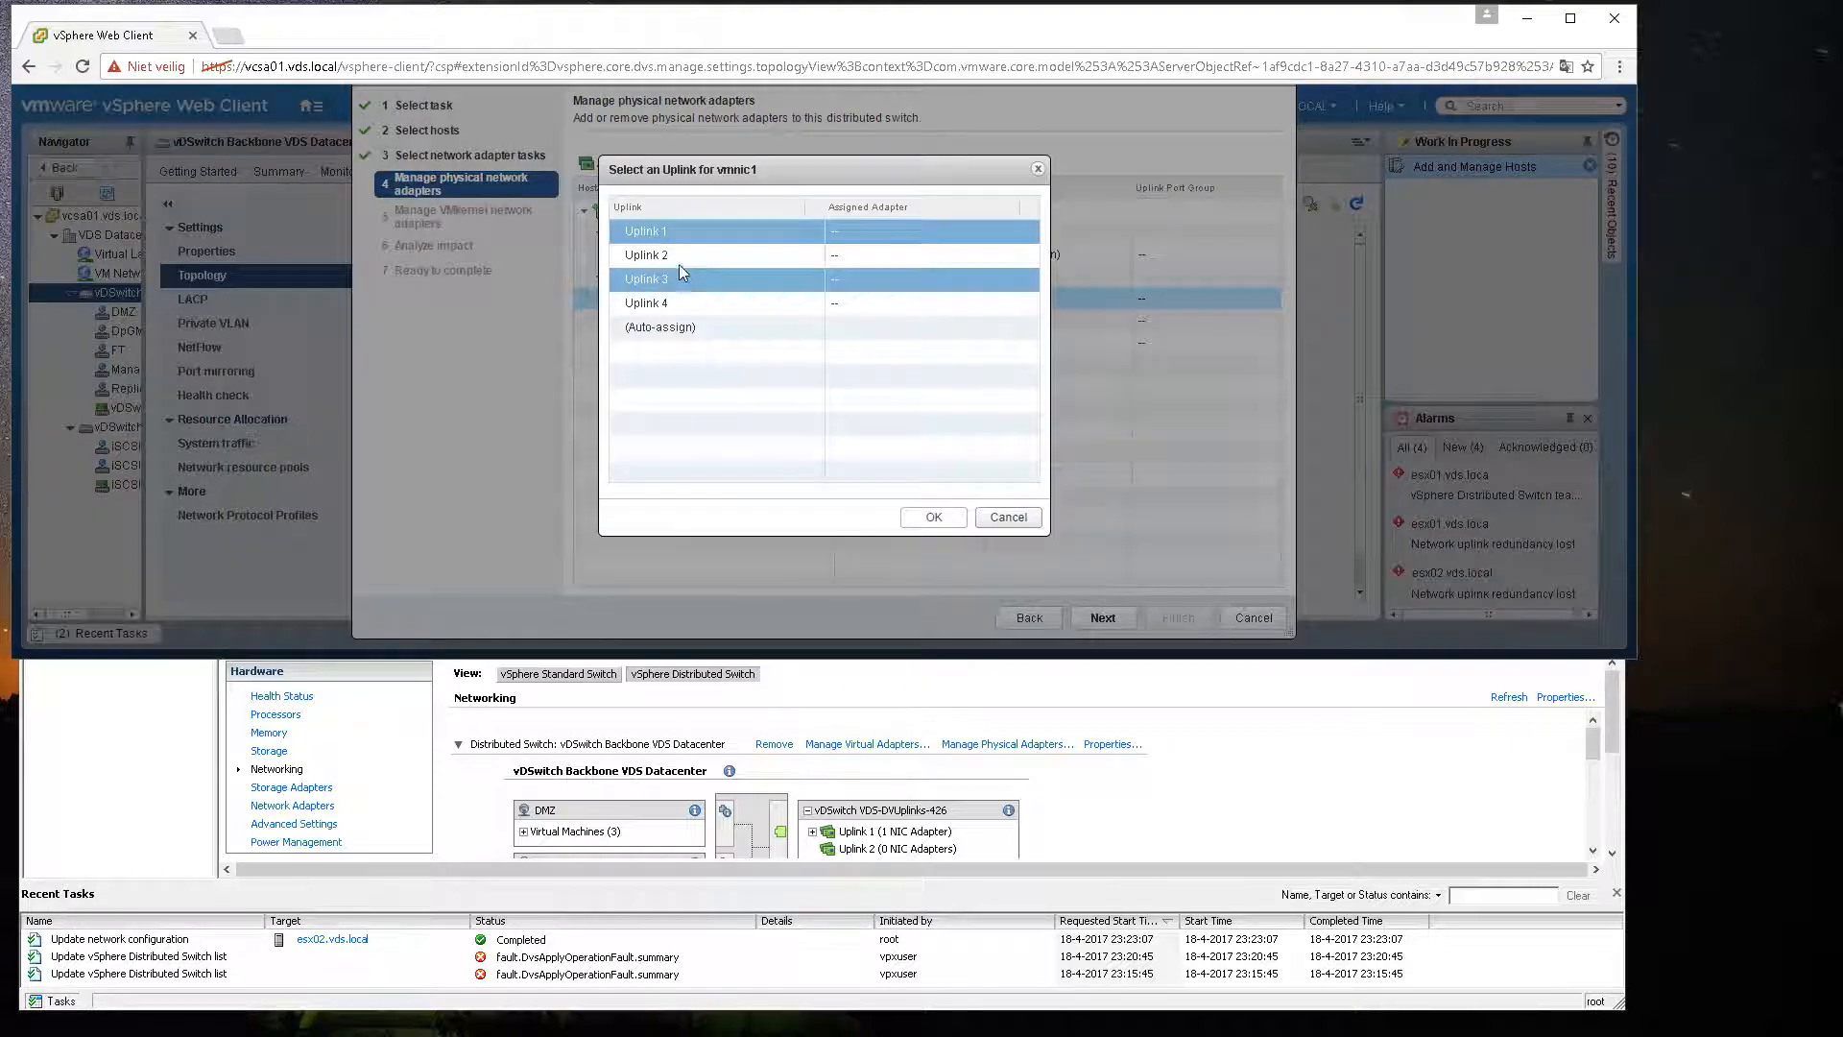
left_click(663, 254)
left_click(930, 517)
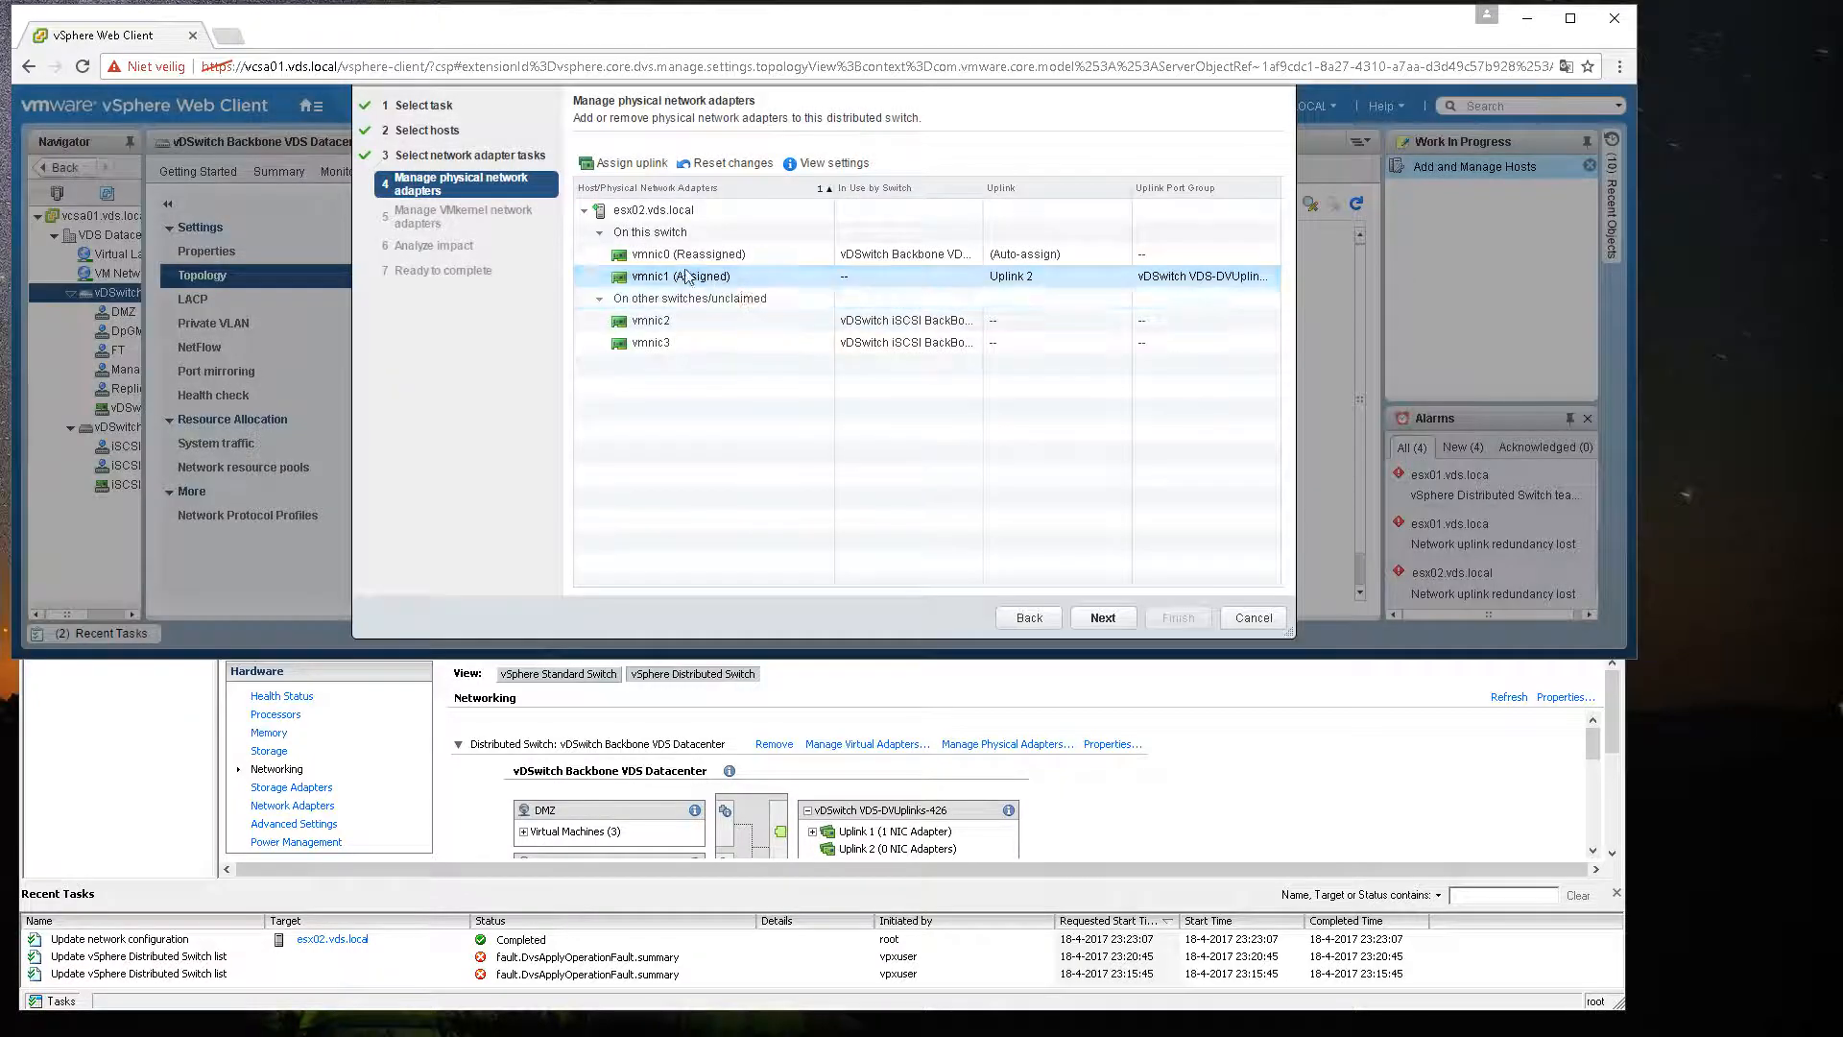
Step: Assign vmnic0 to Uplink 1 and continue to the VMkernel adapters page
left_click(633, 162)
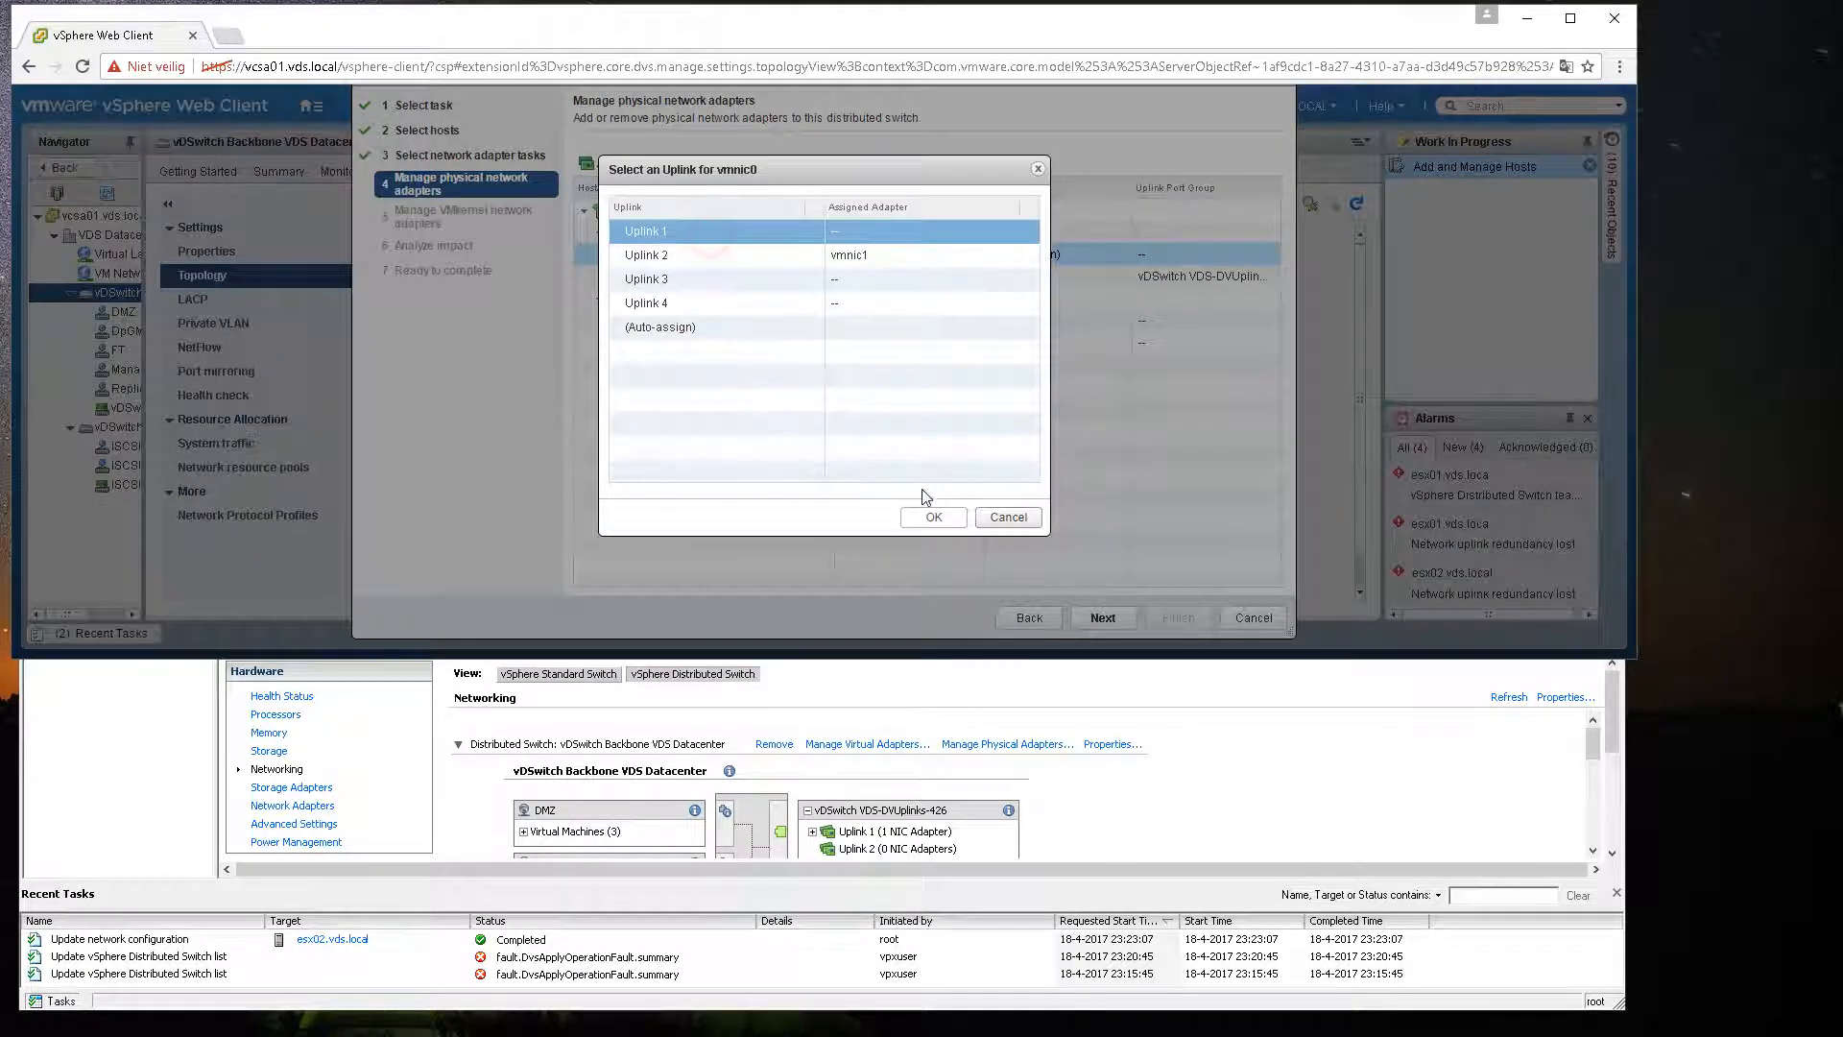
left_click(927, 516)
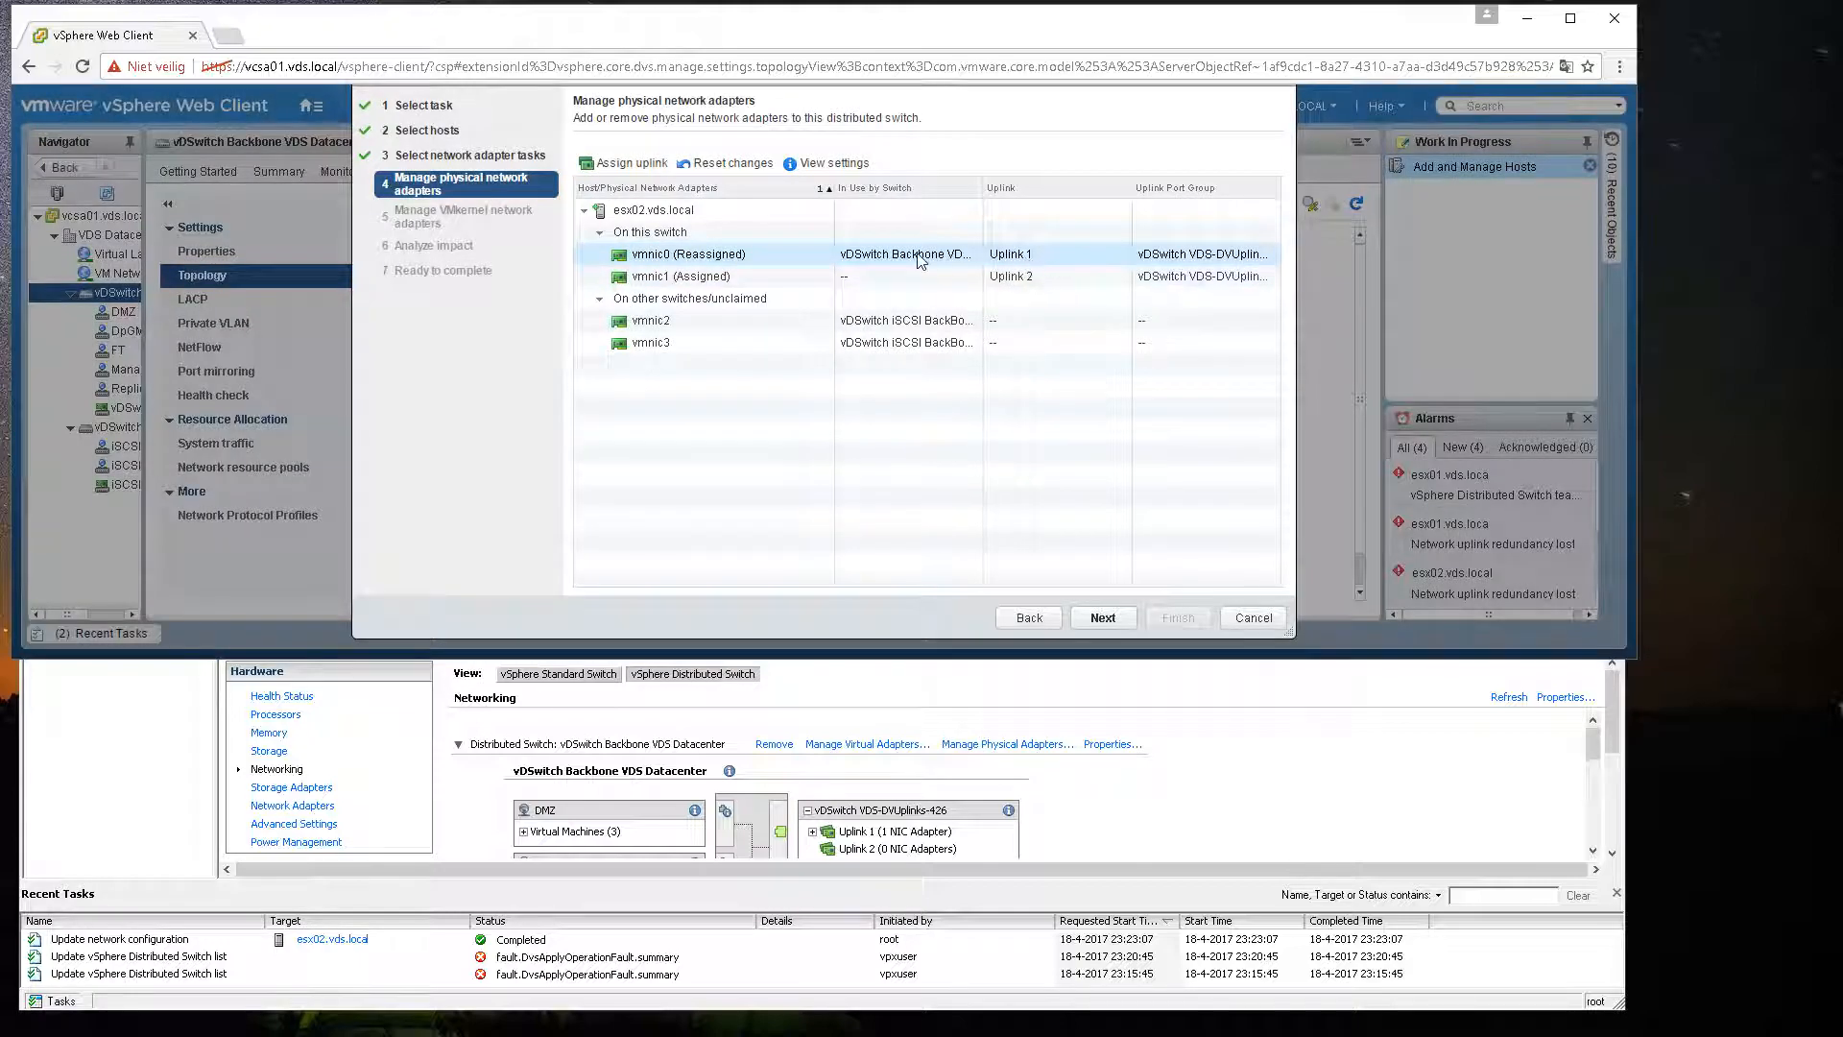
left_click(868, 278)
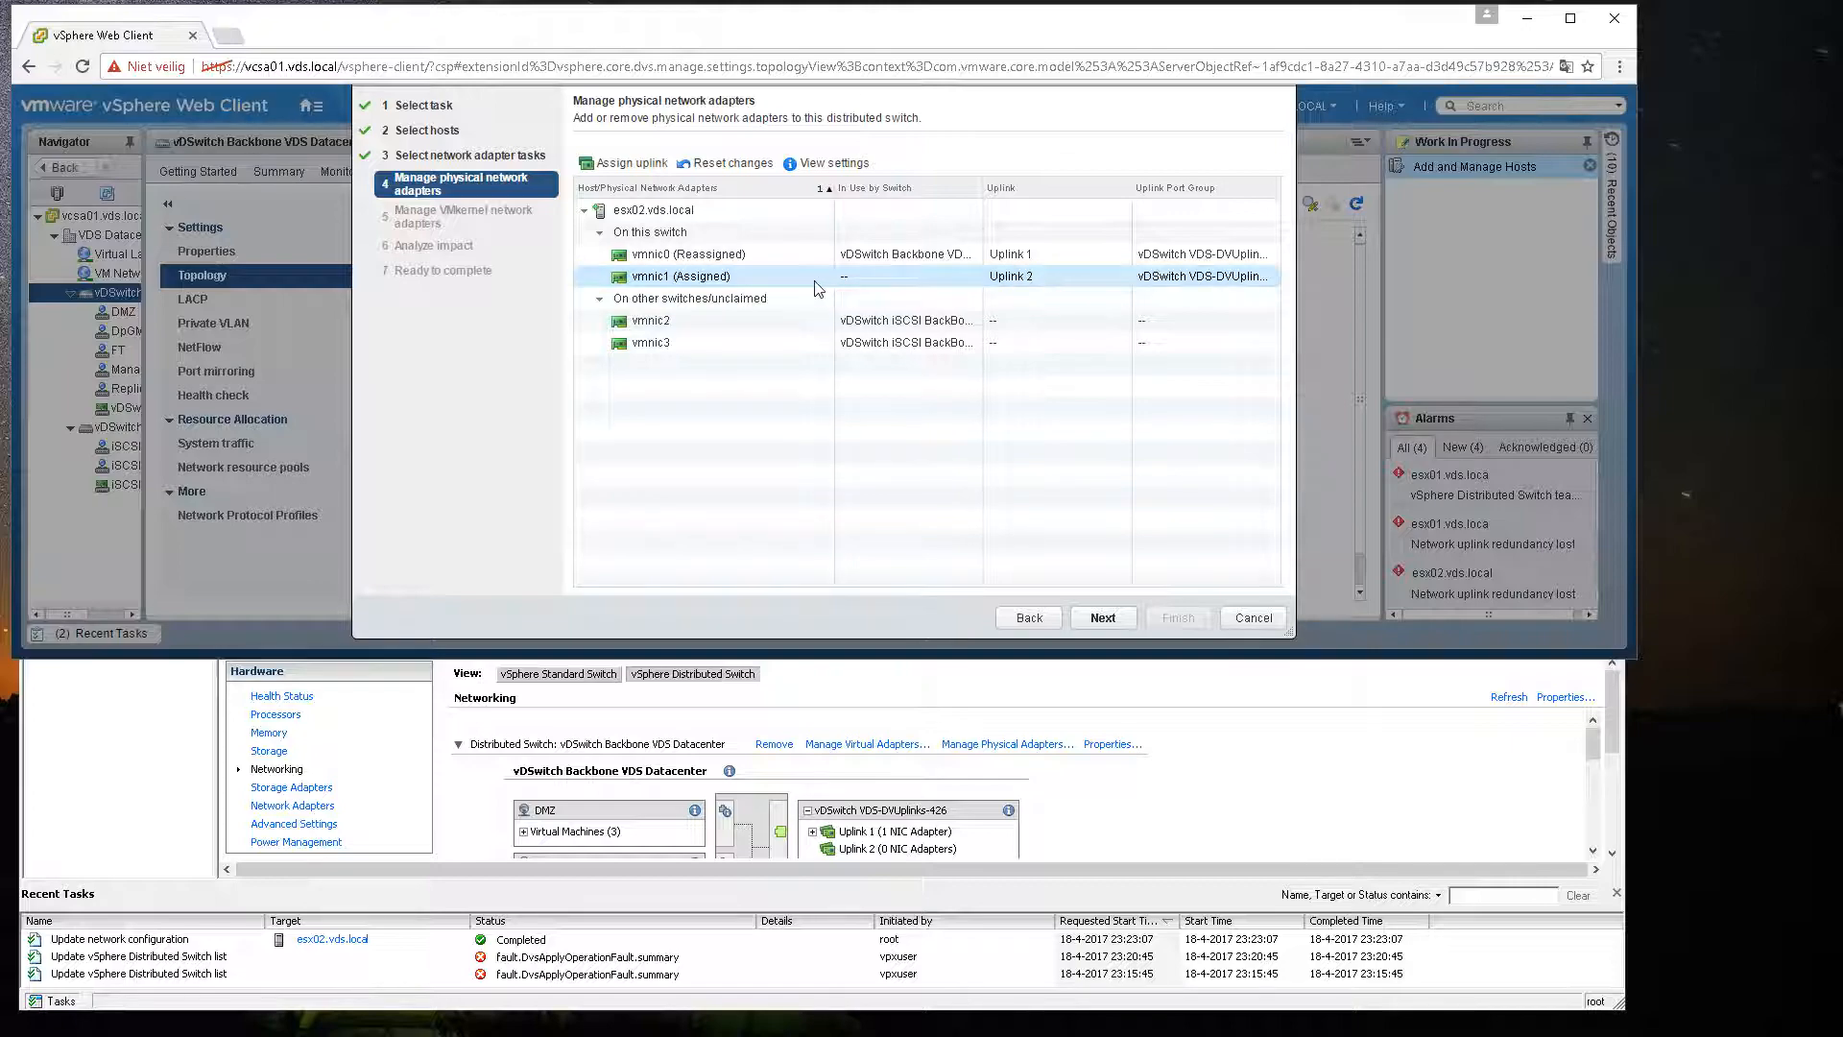
left_click(771, 255)
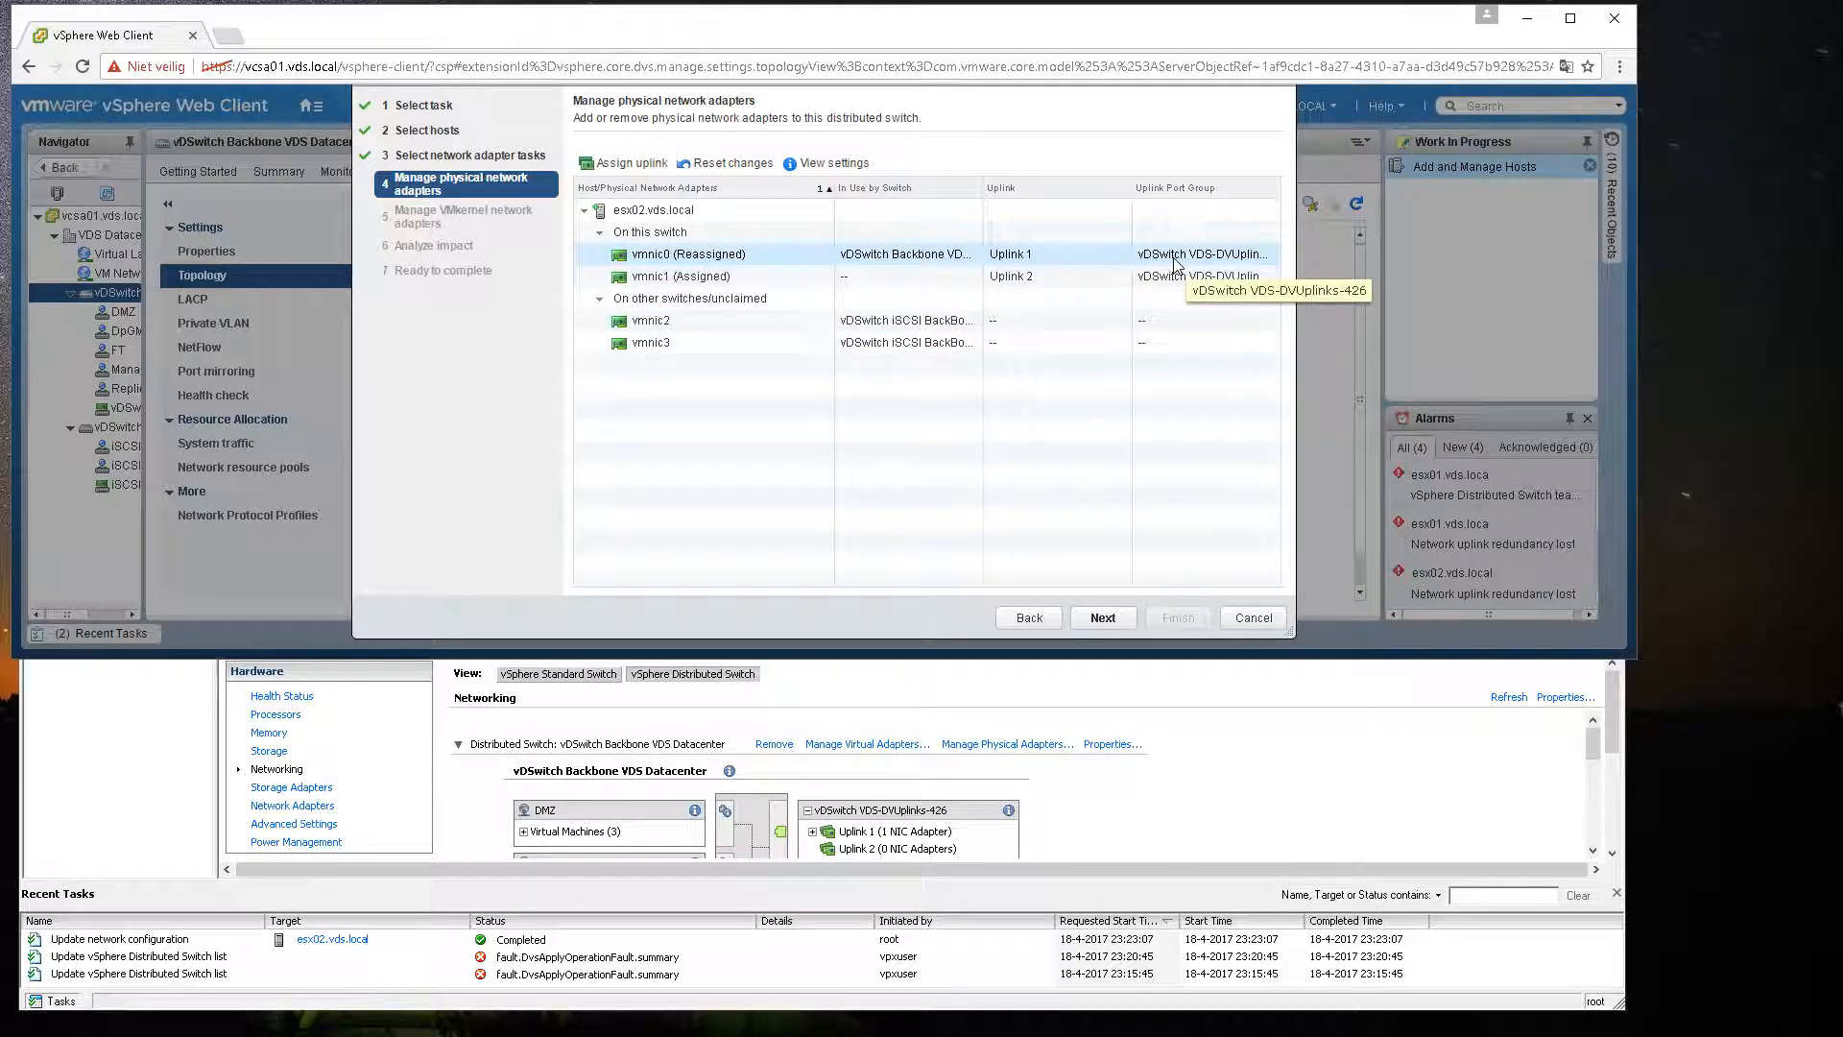
left_click(1102, 618)
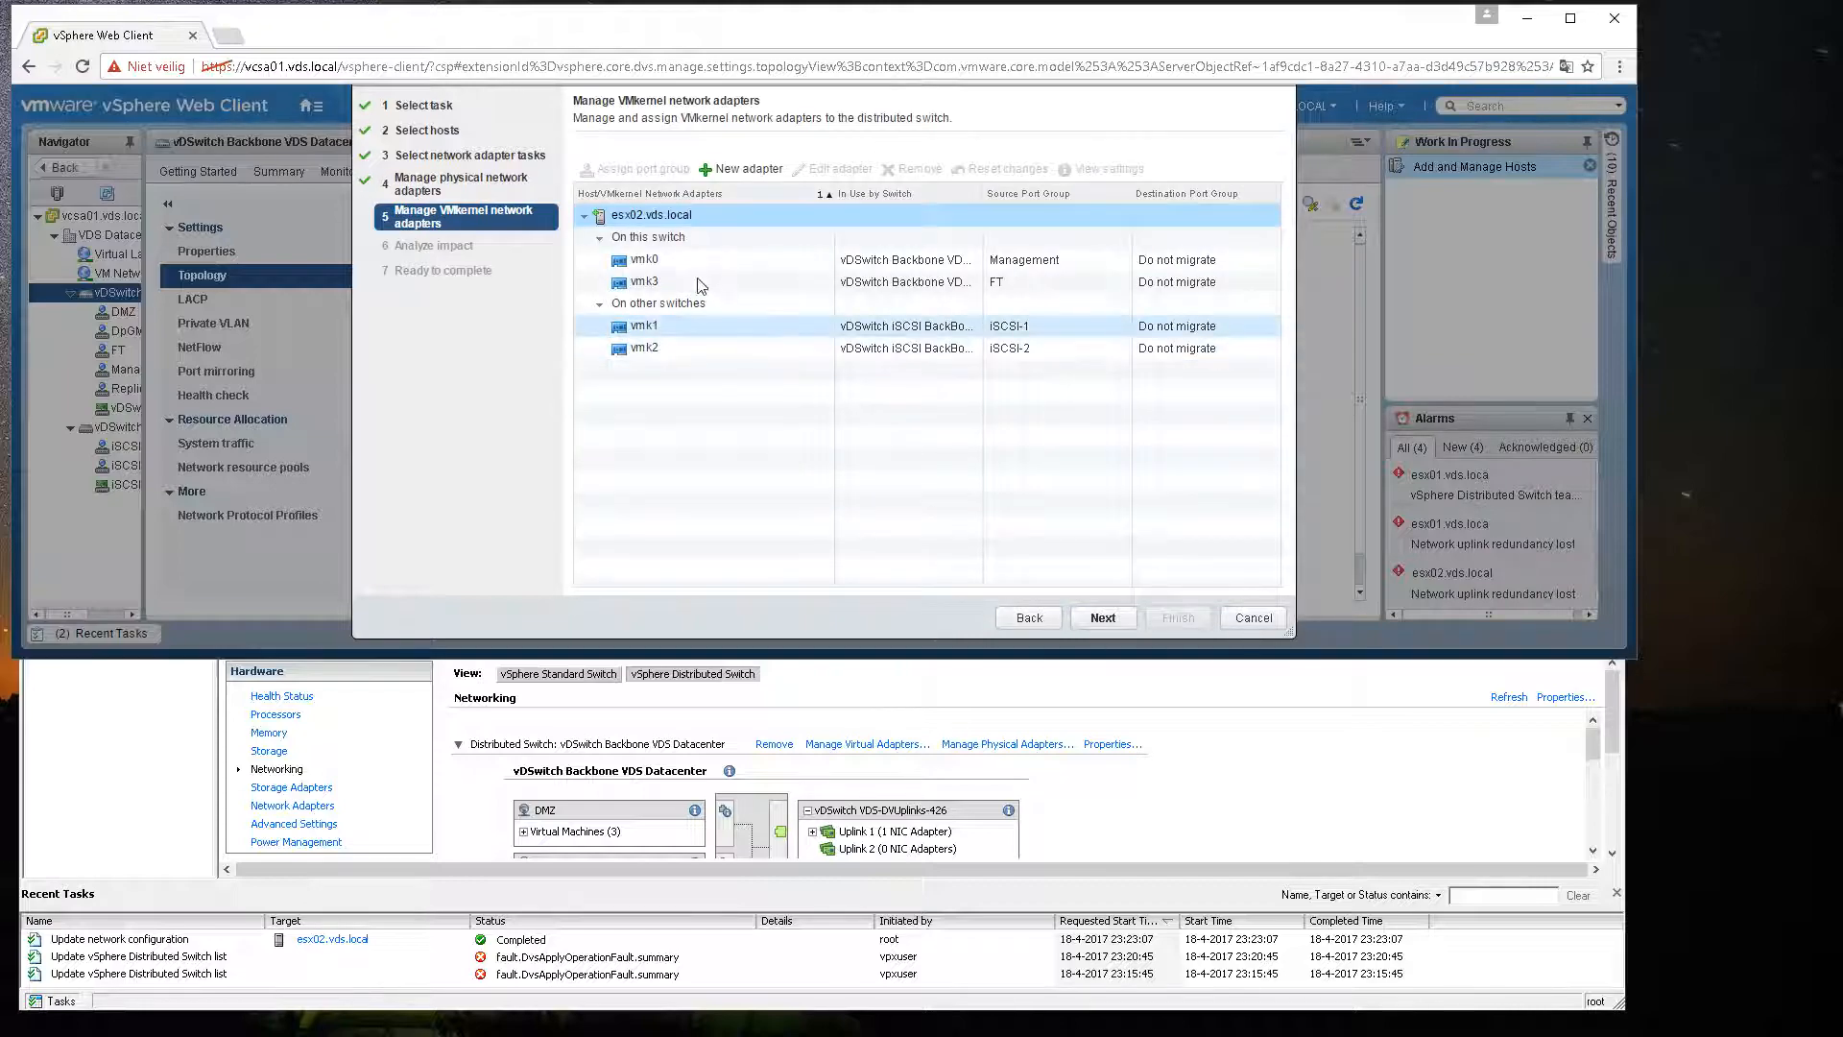
Step: Assign VMkernel adapter vmk0 to the Management port group
left_click(720, 266)
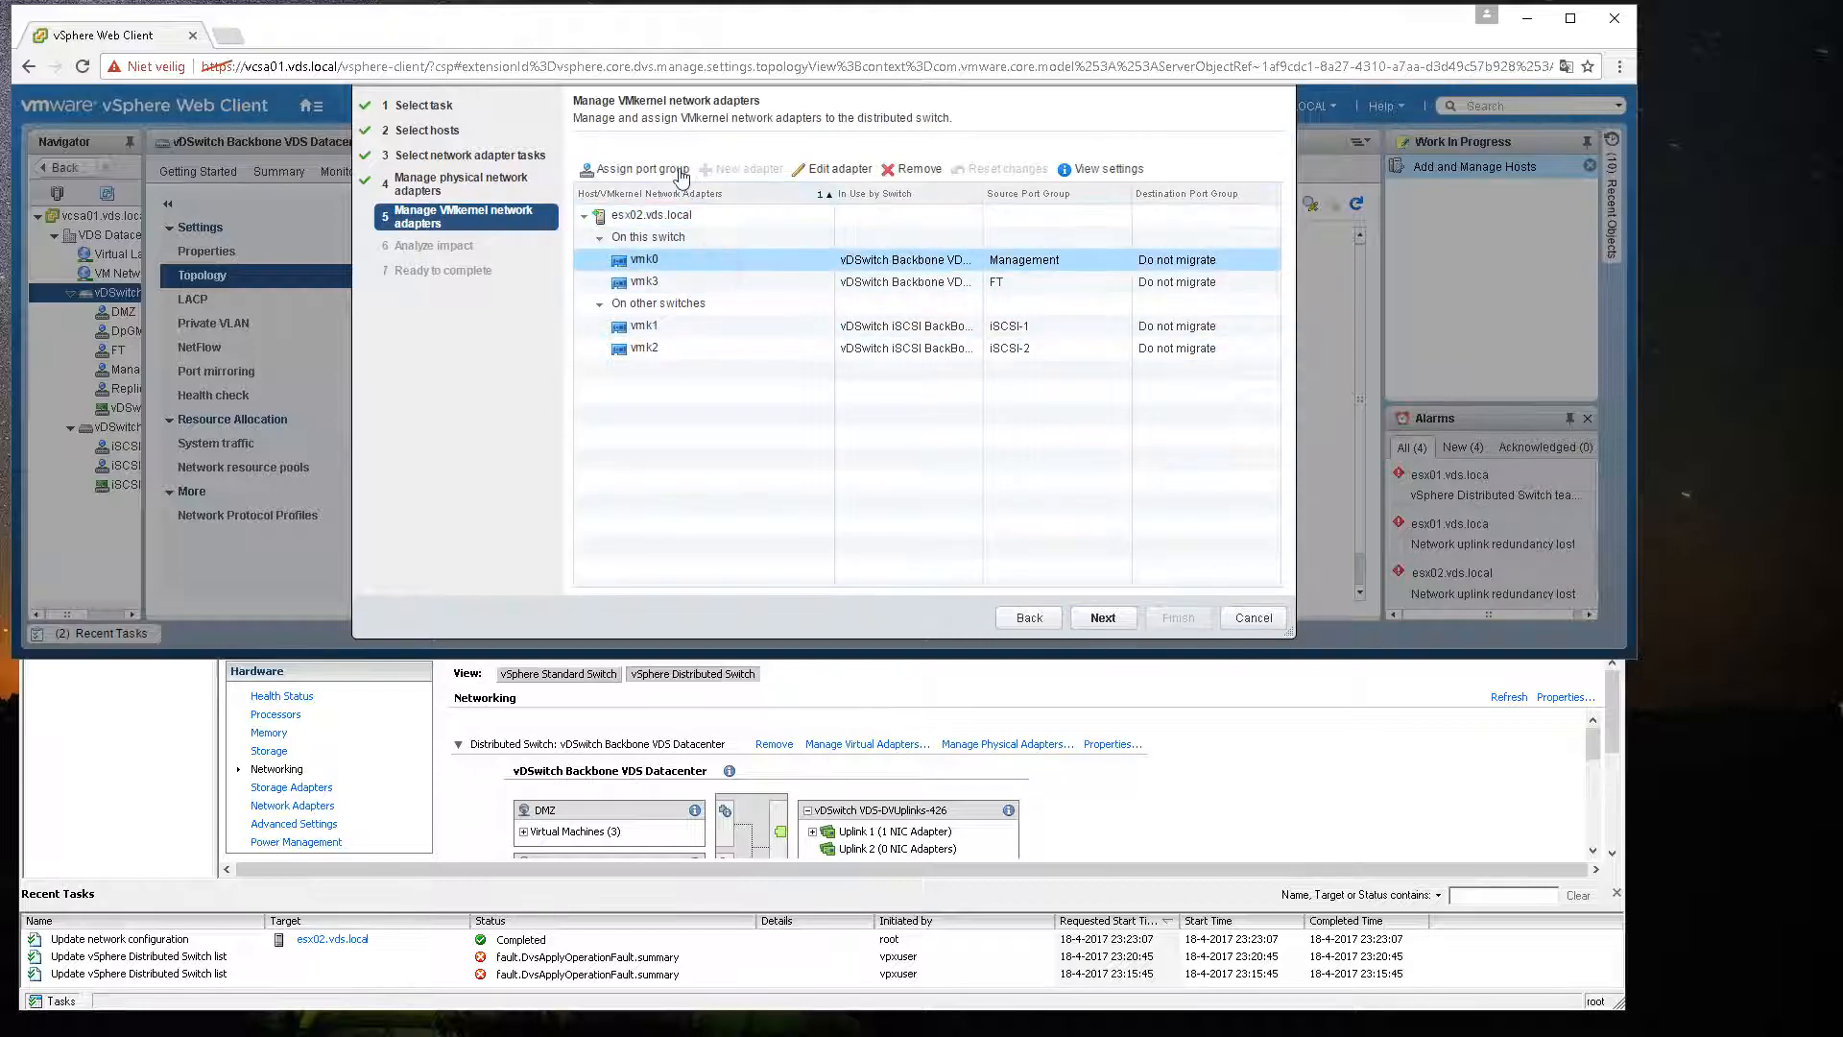
left_click(662, 169)
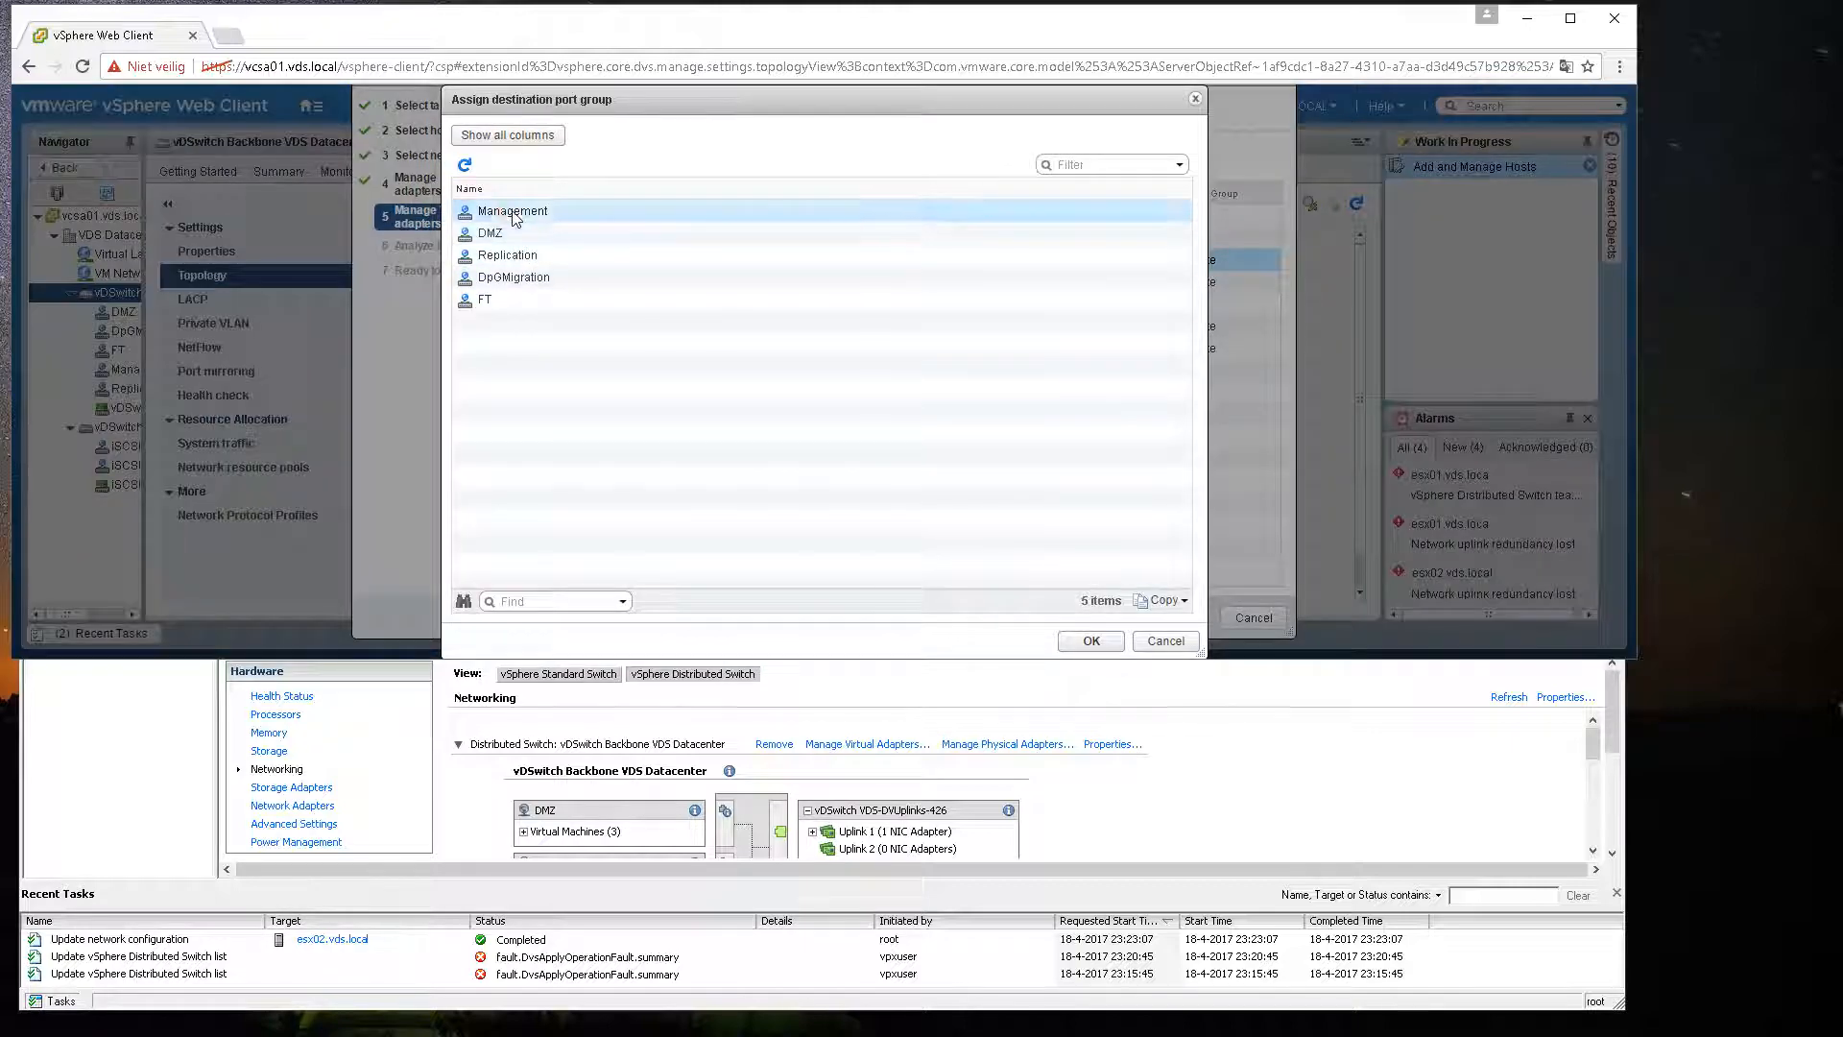
left_click(1067, 650)
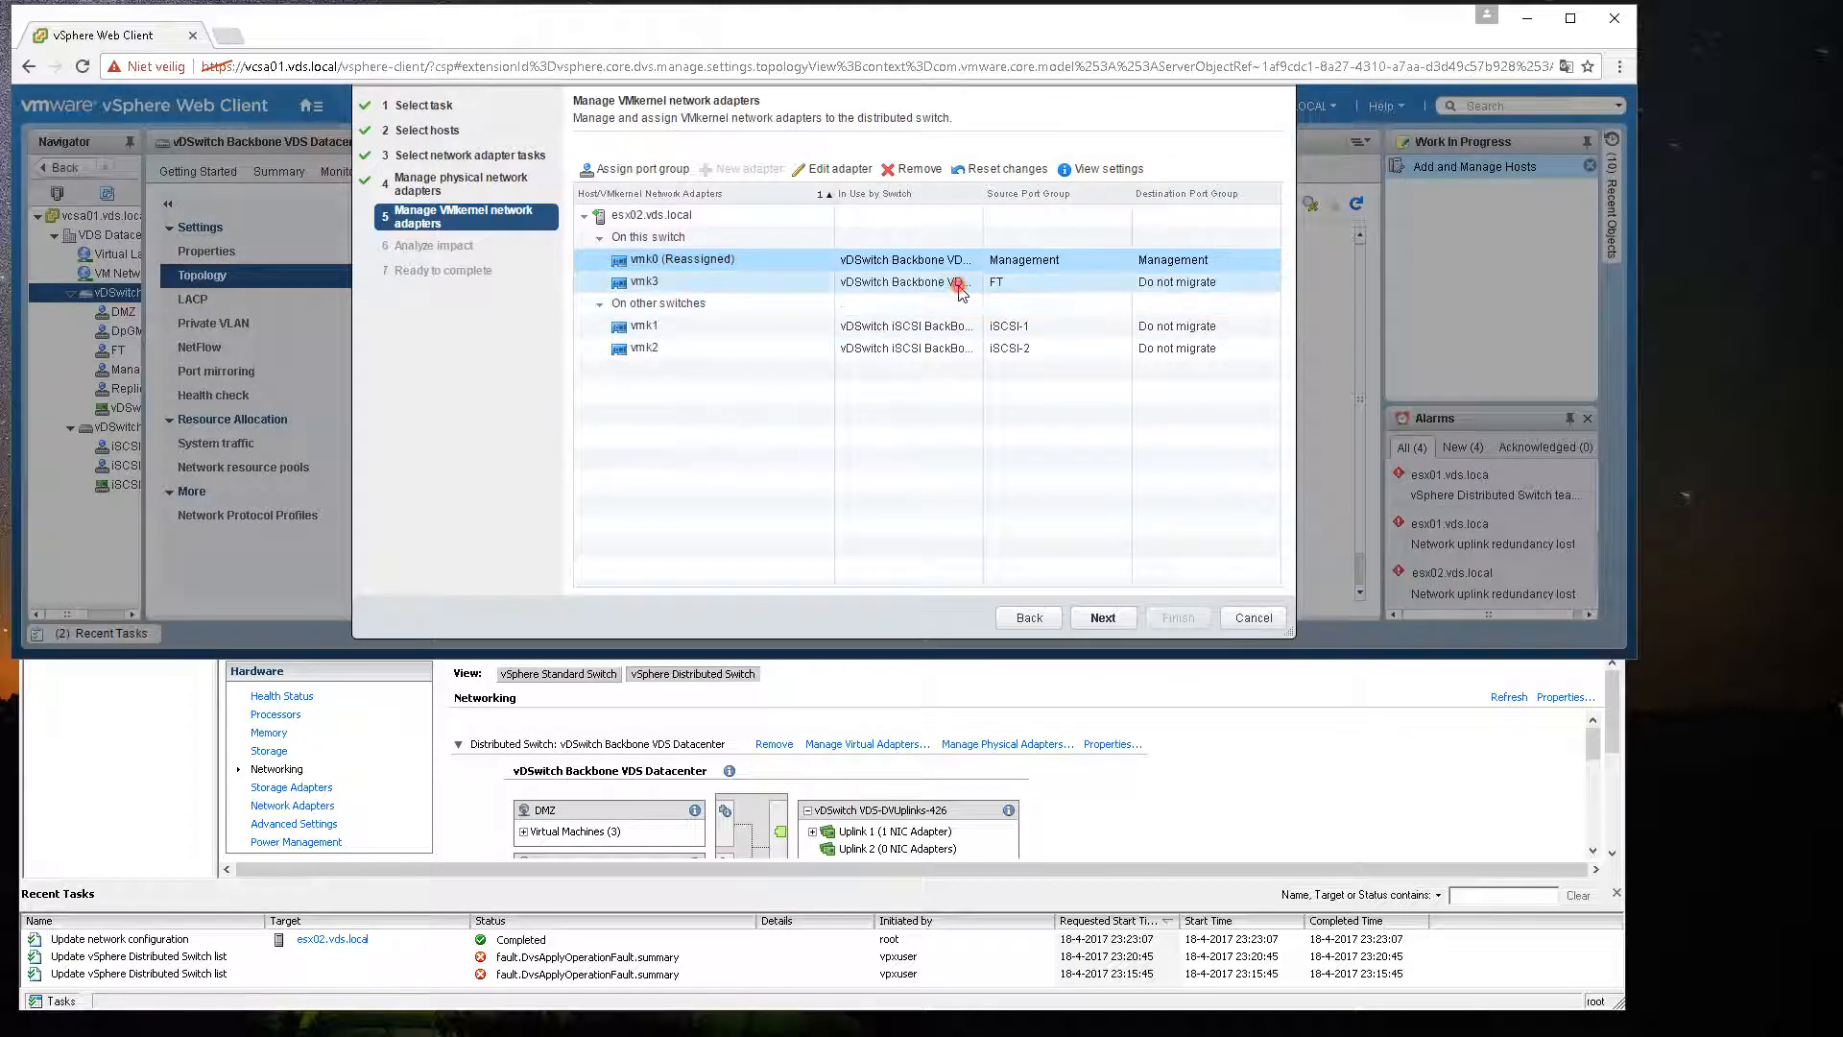
Step: Assign VMkernel adapter vmk3 to the FT port group
left_click(960, 281)
left_click(649, 169)
left_click(491, 299)
left_click(1091, 640)
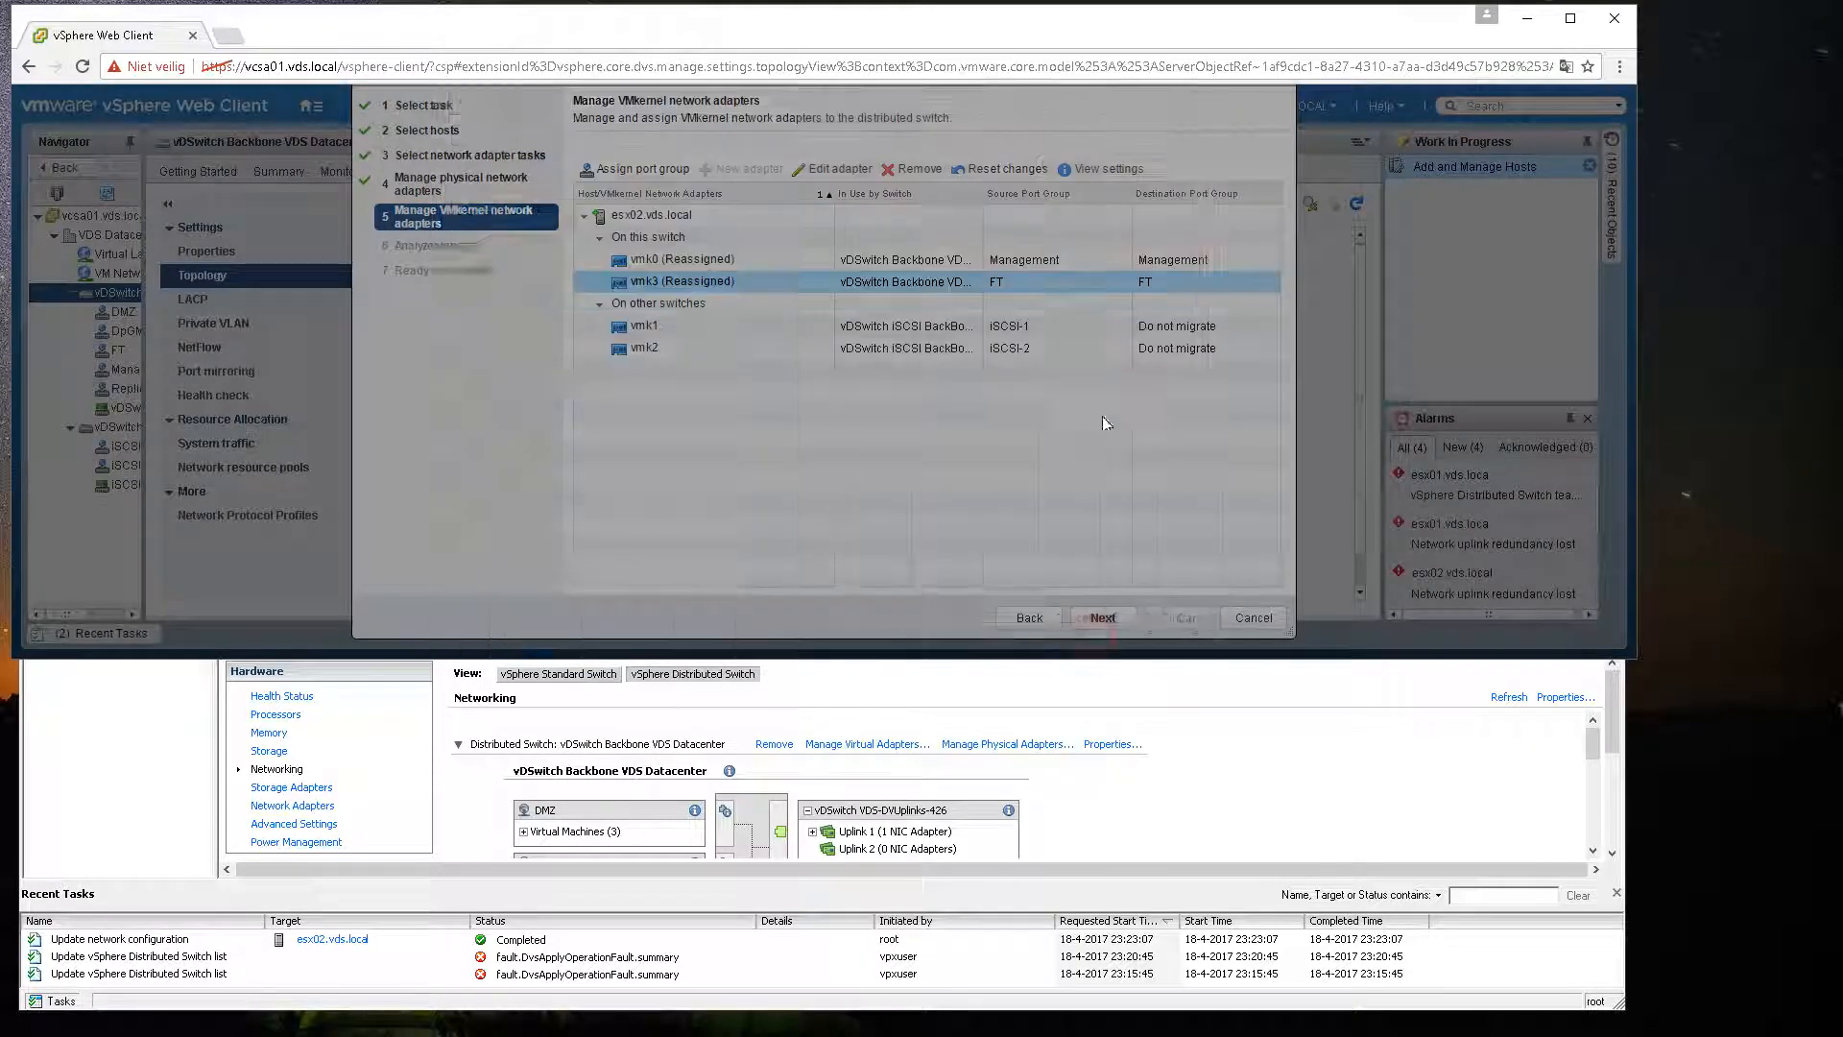
Step: Proceed through the impact analysis and finish the wizard
left_click(1103, 617)
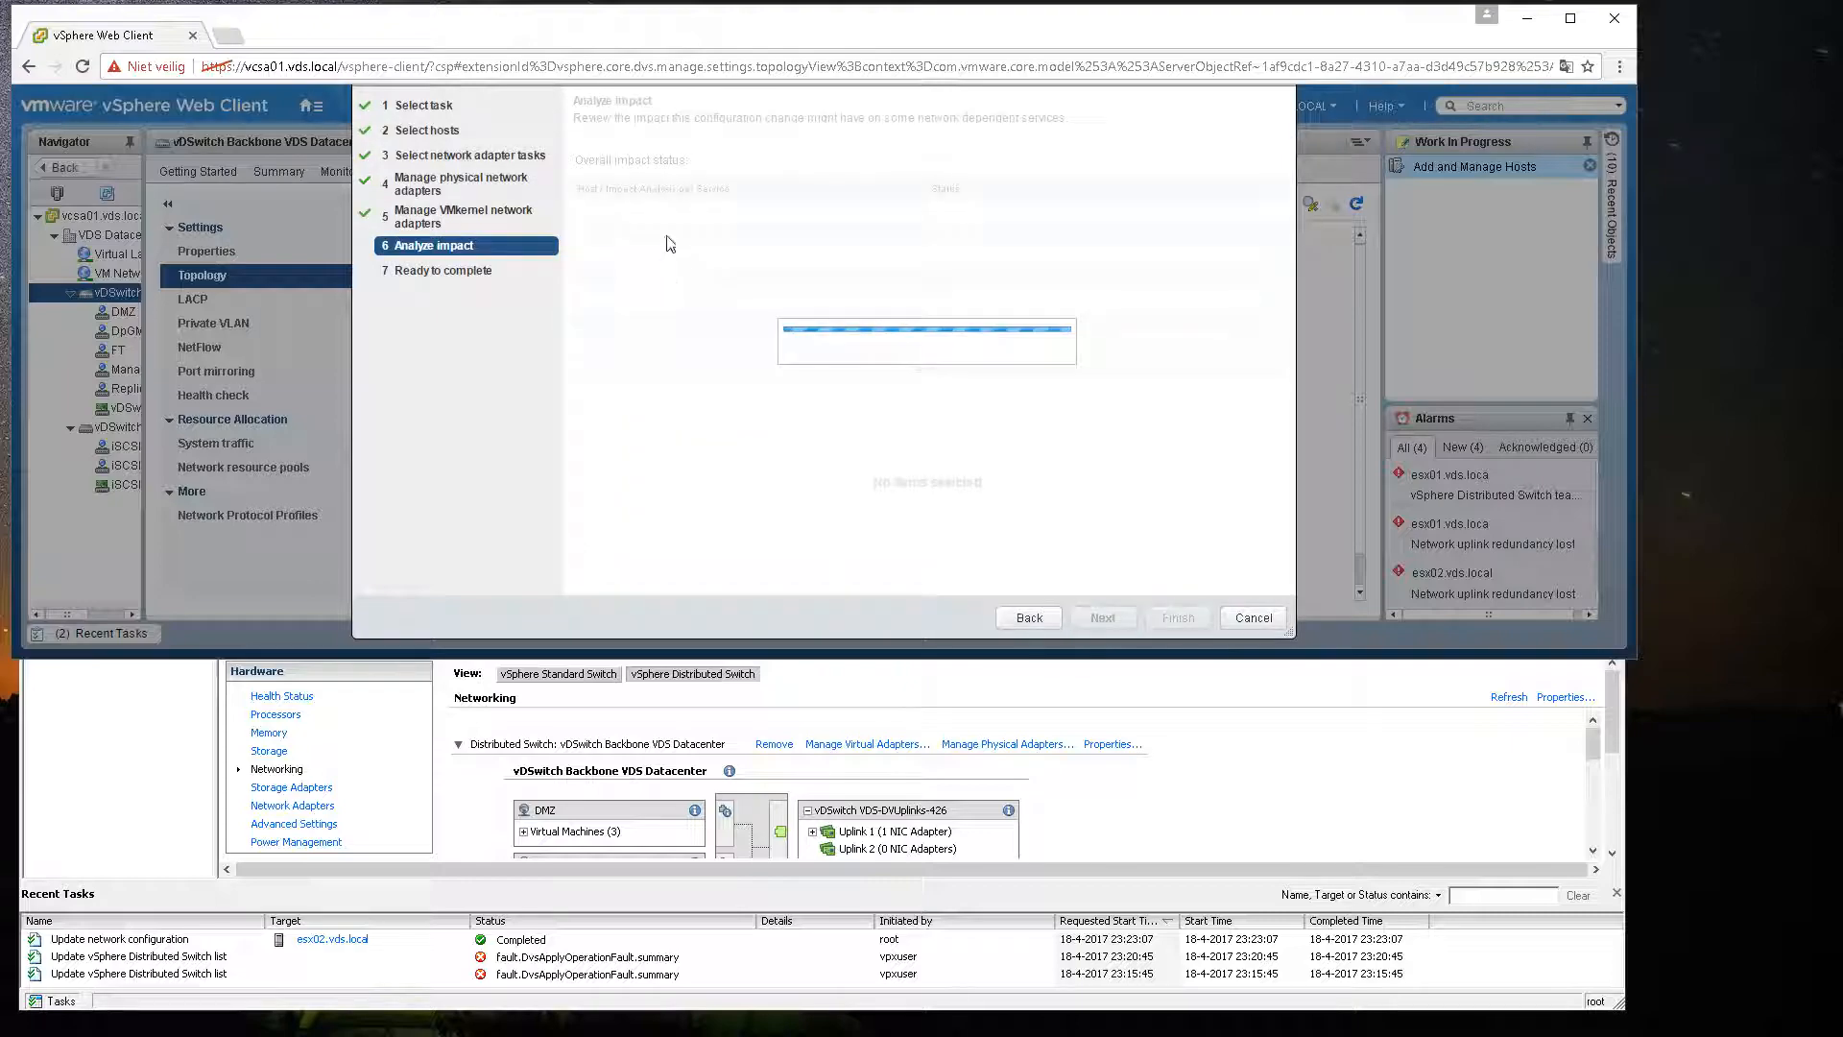
left_click(1103, 617)
left_click(1177, 617)
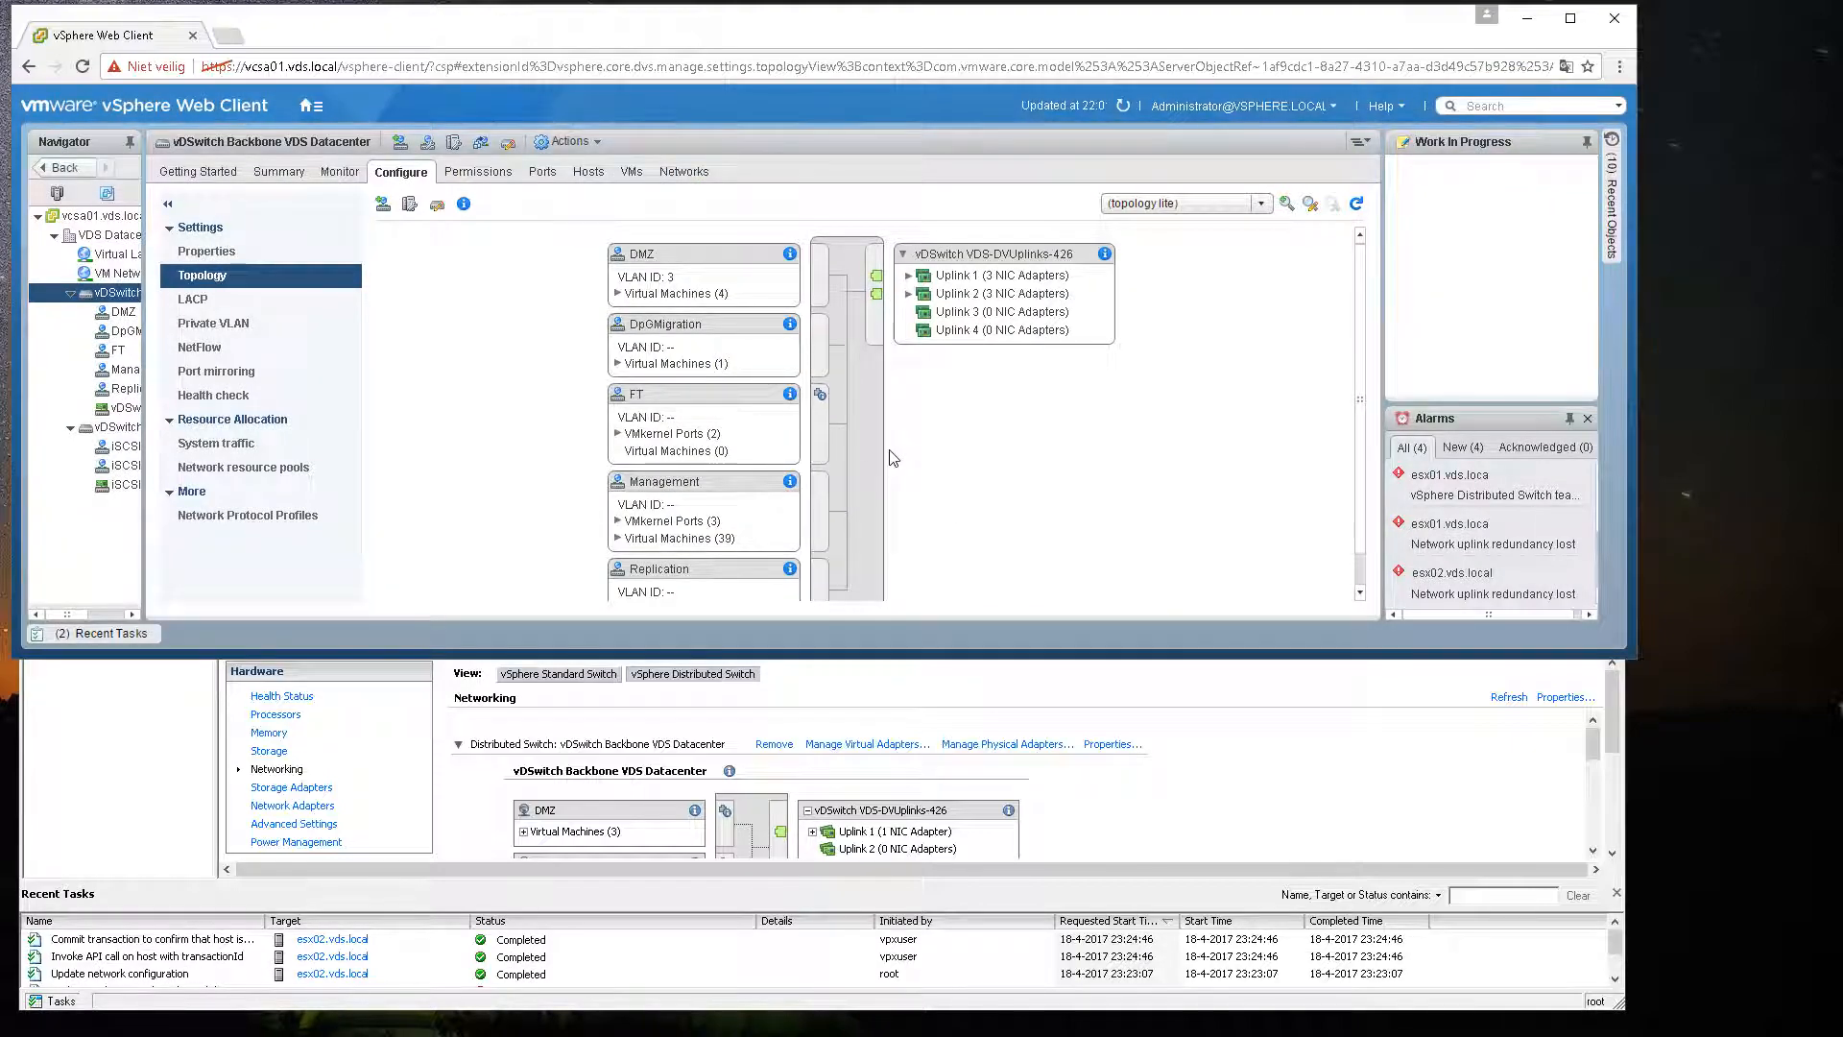
Step: Expand Uplink 1 and Uplink 2 in the switch topology and refresh to inspect the adapter assignments
left_click(908, 275)
left_click(908, 349)
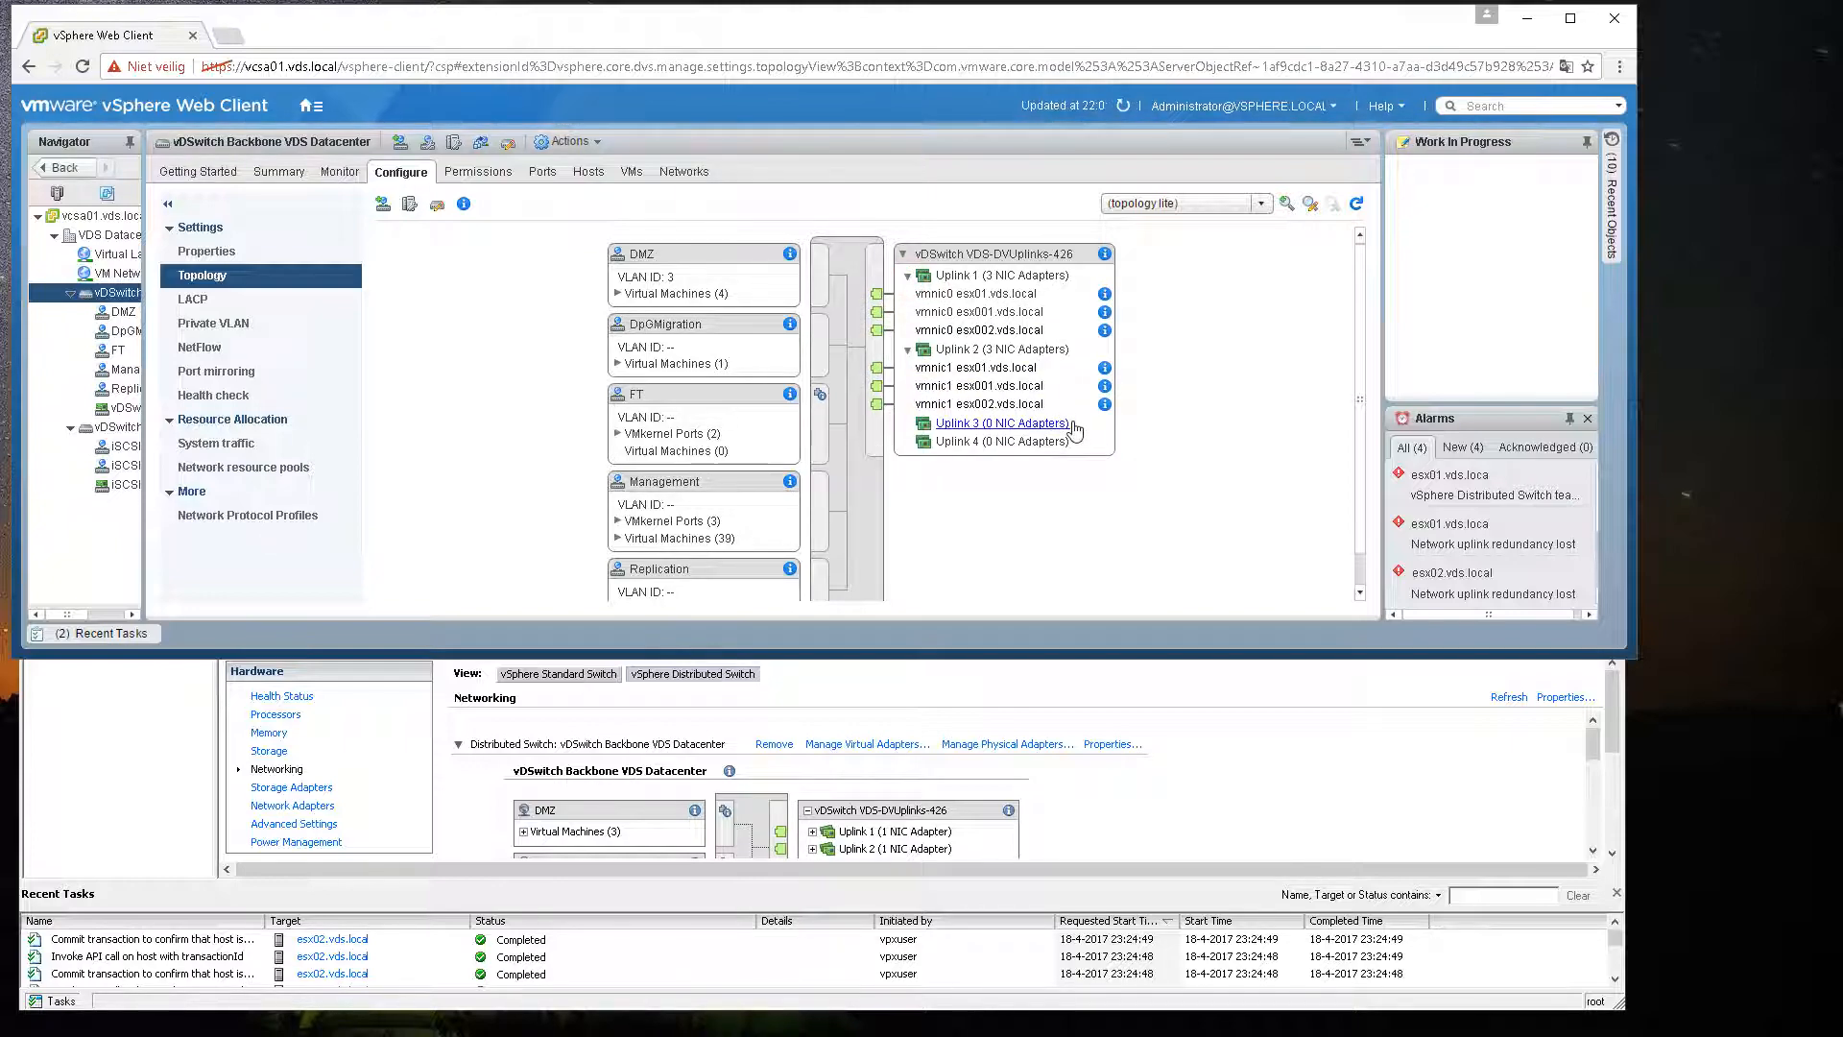
left_click(1357, 205)
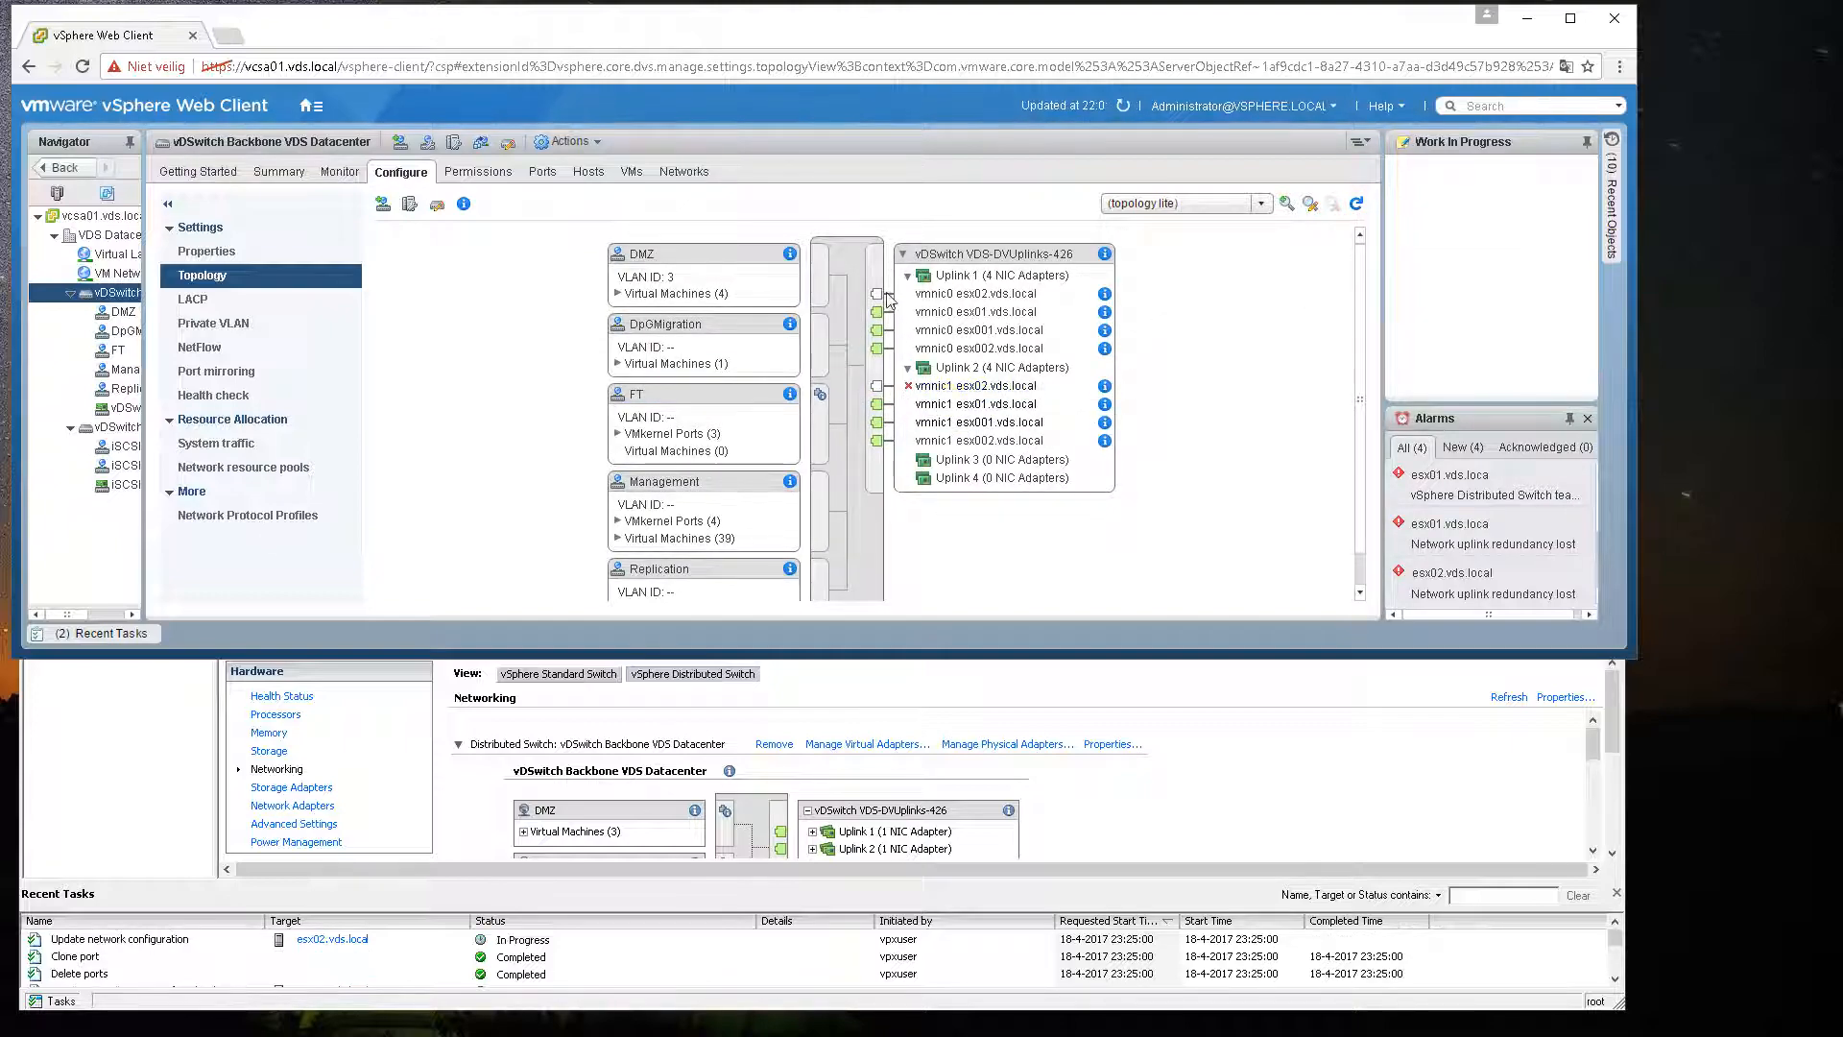
left_click(1357, 205)
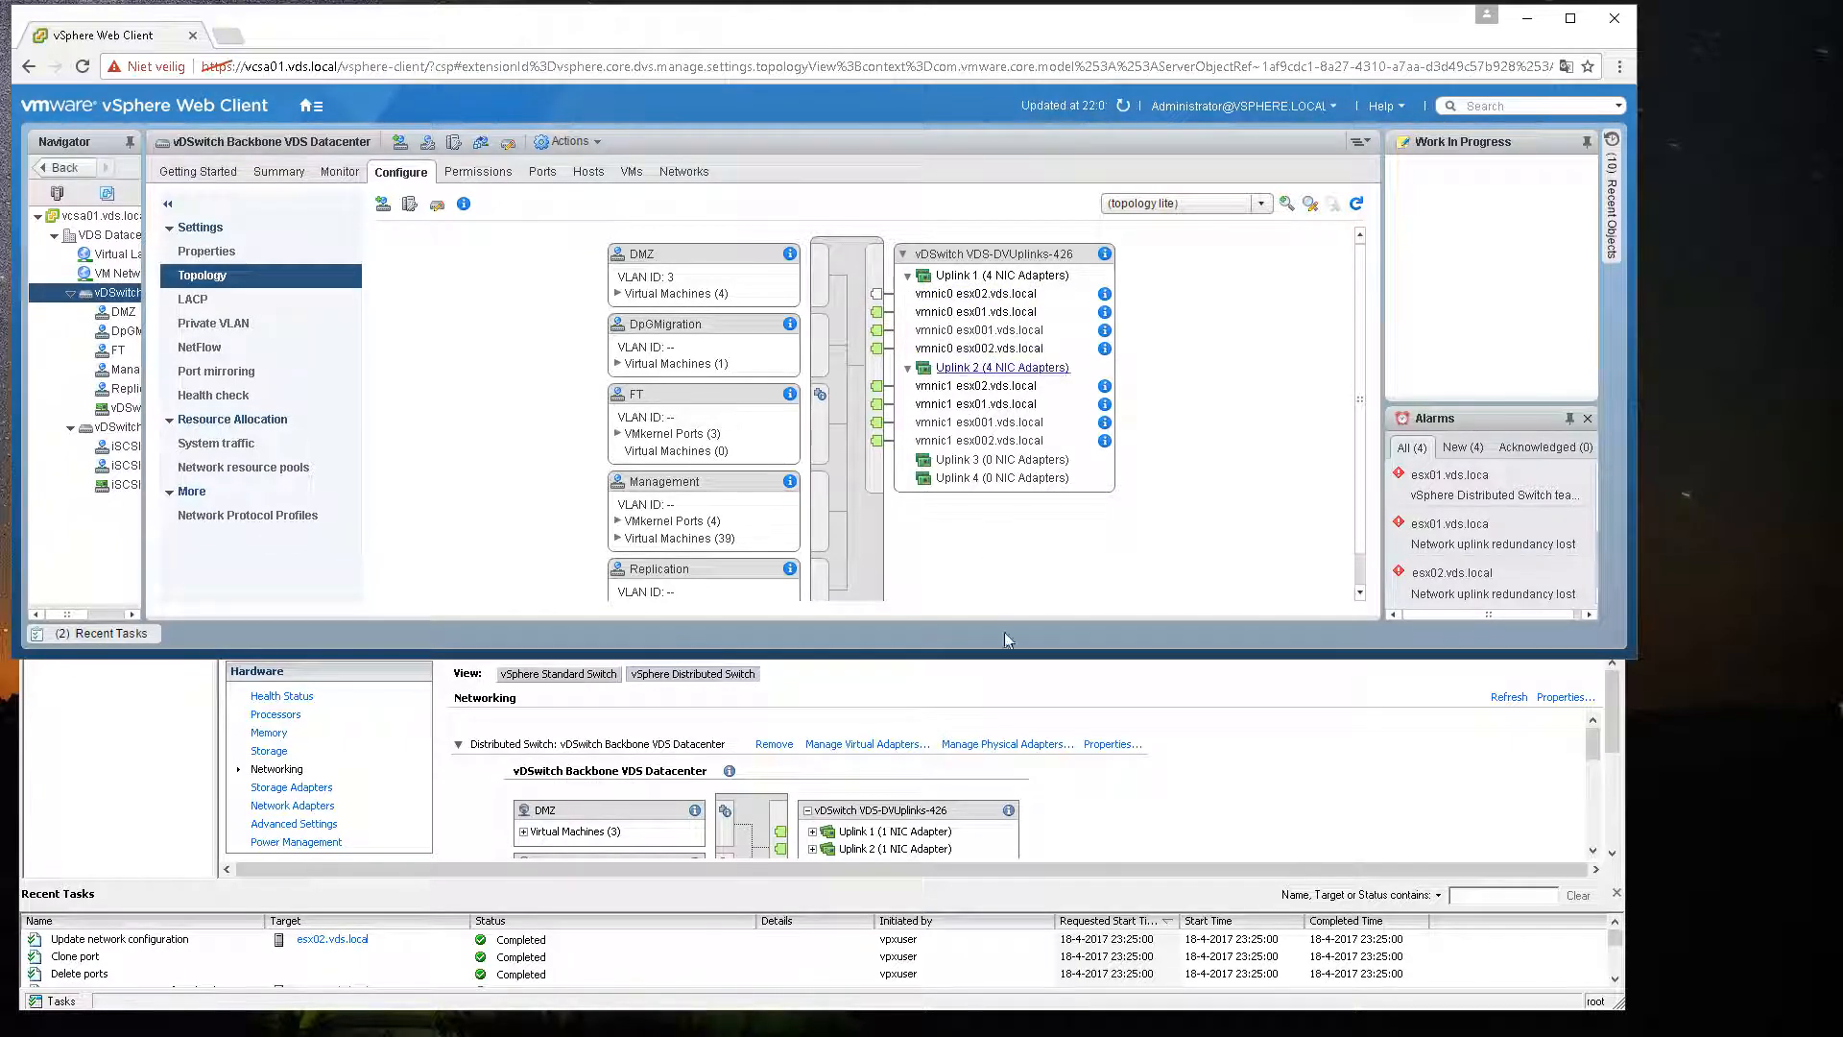
Step: In the host client, remove vmnic0 from Uplink 1 of the distributed switch's physical adapters
left_click(1111, 782)
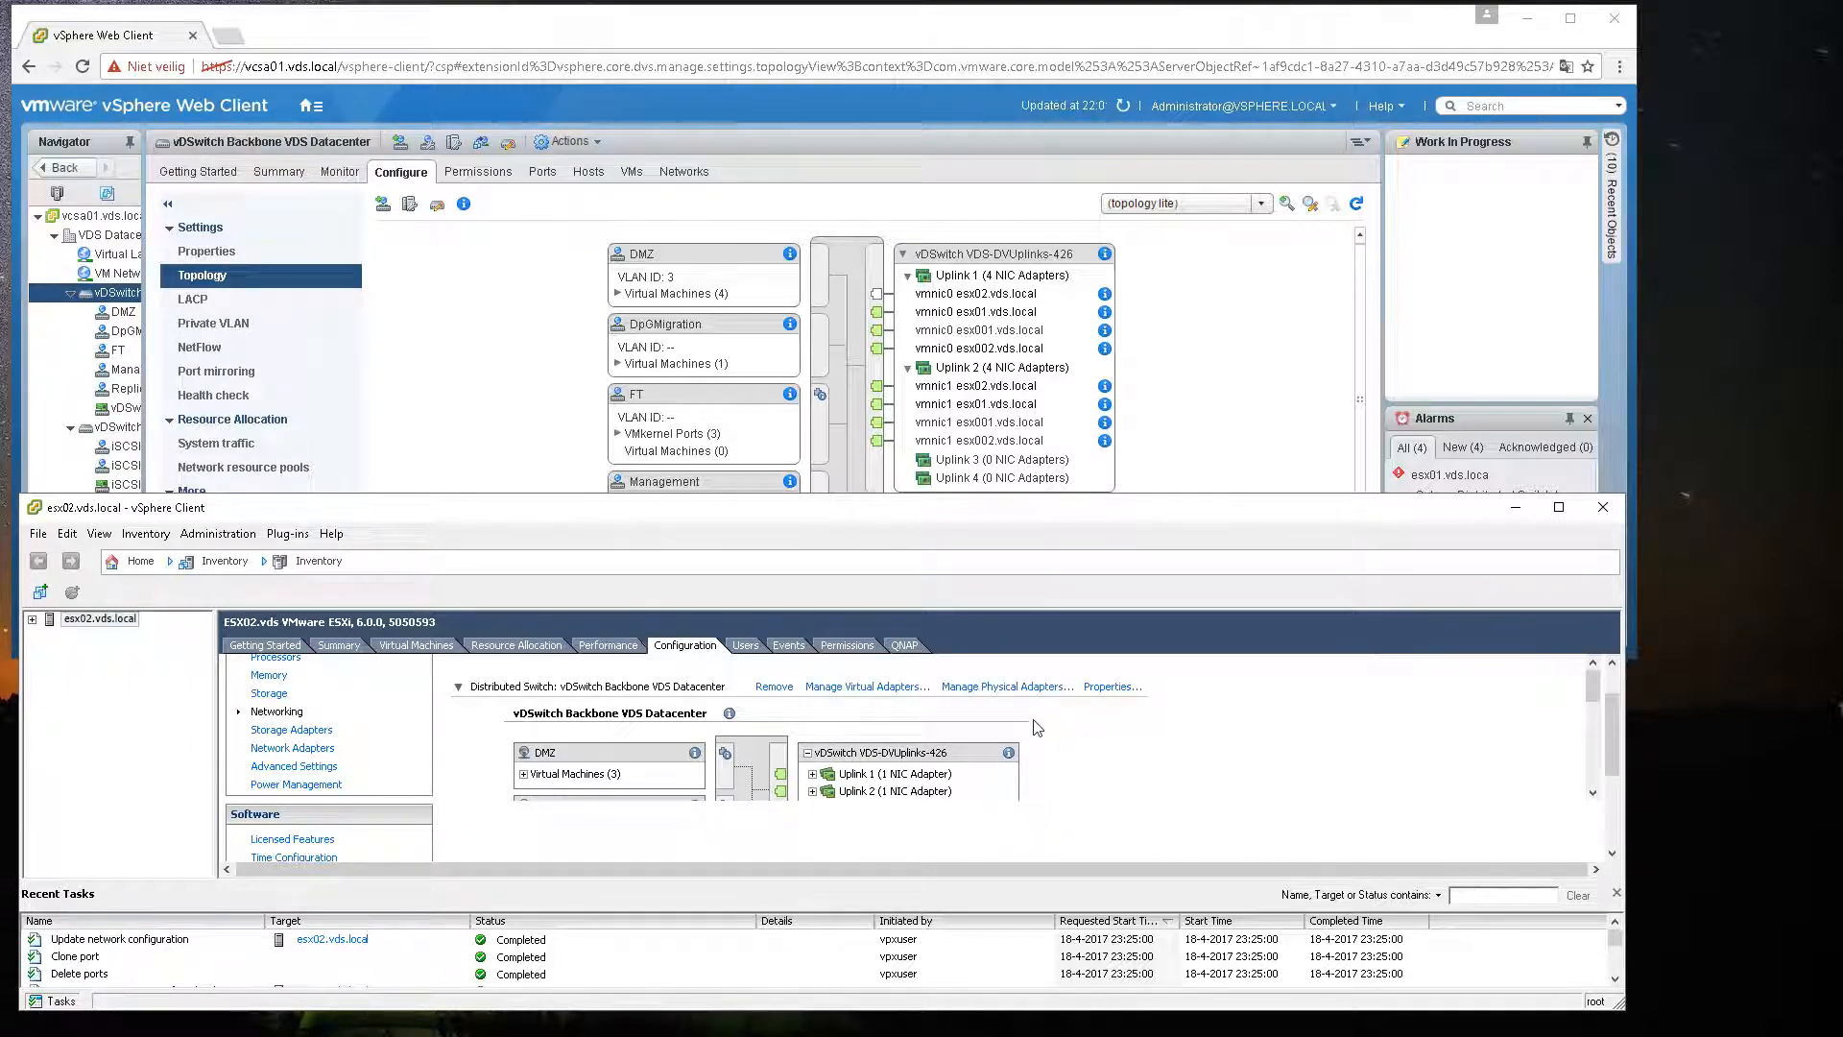
left_click(1023, 687)
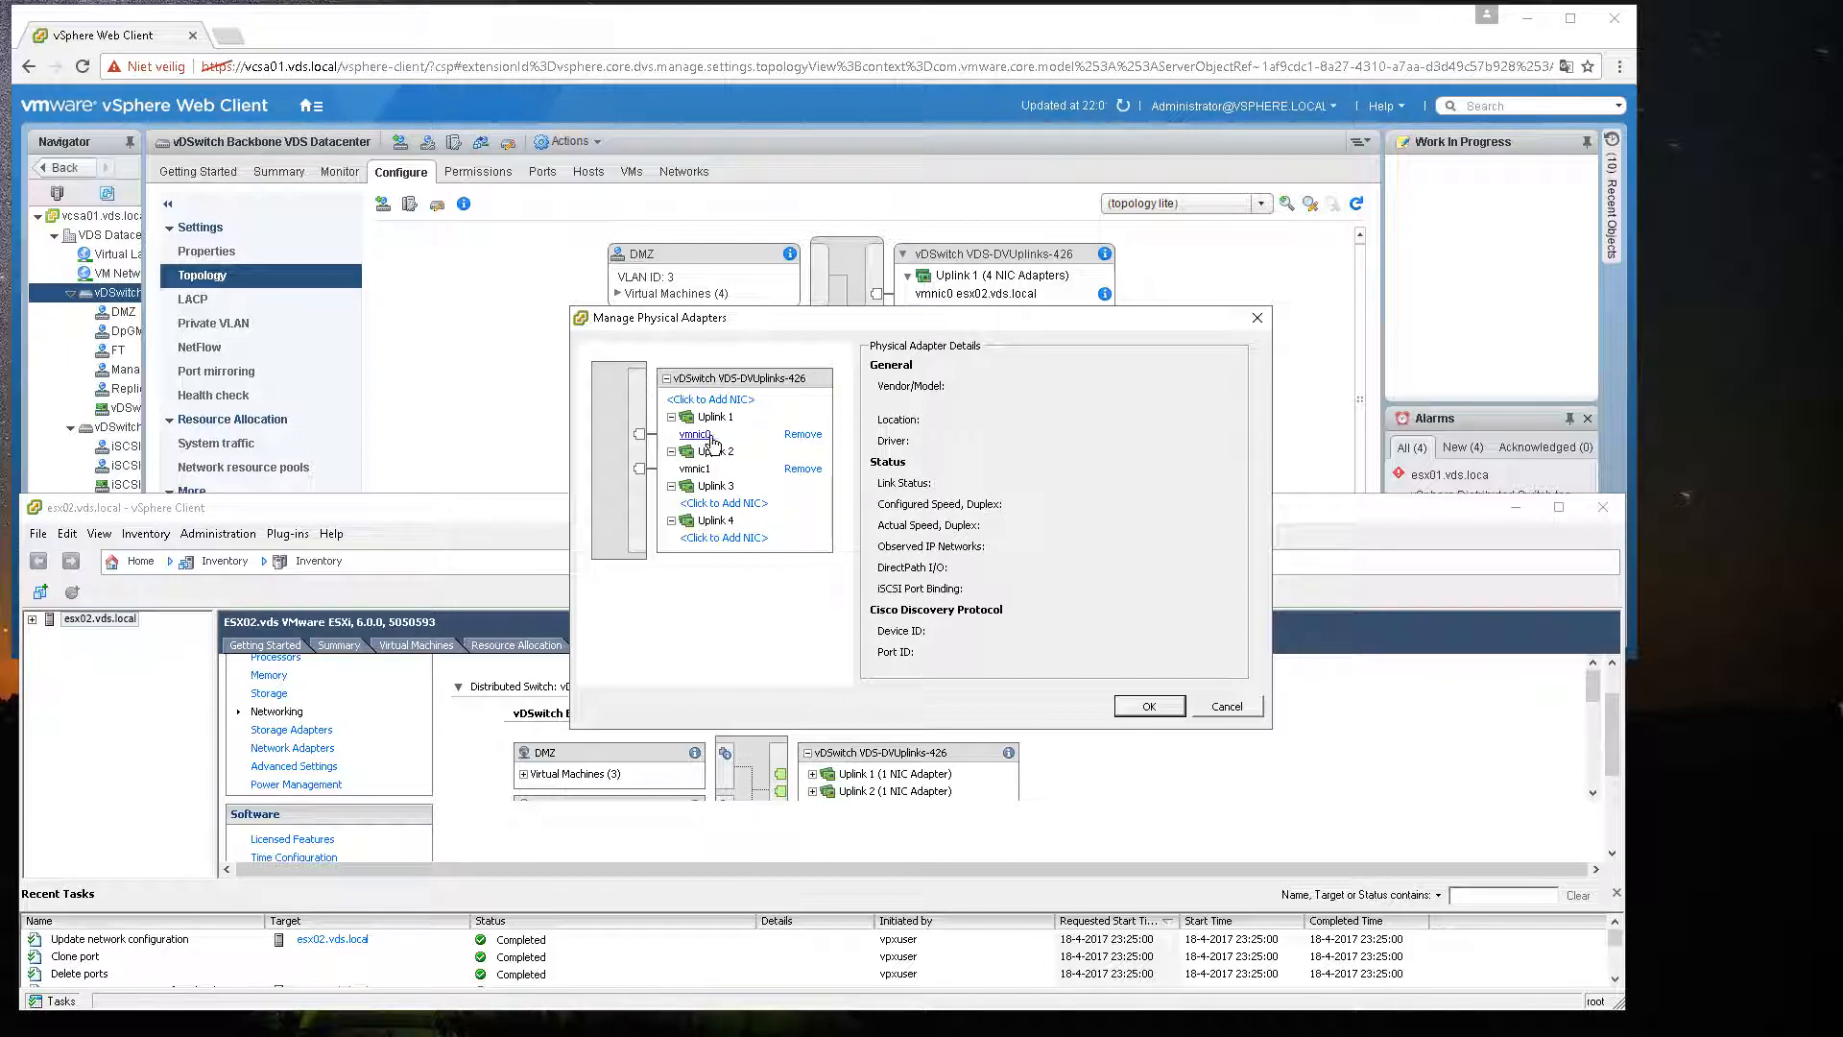
left_click(801, 437)
left_click(959, 595)
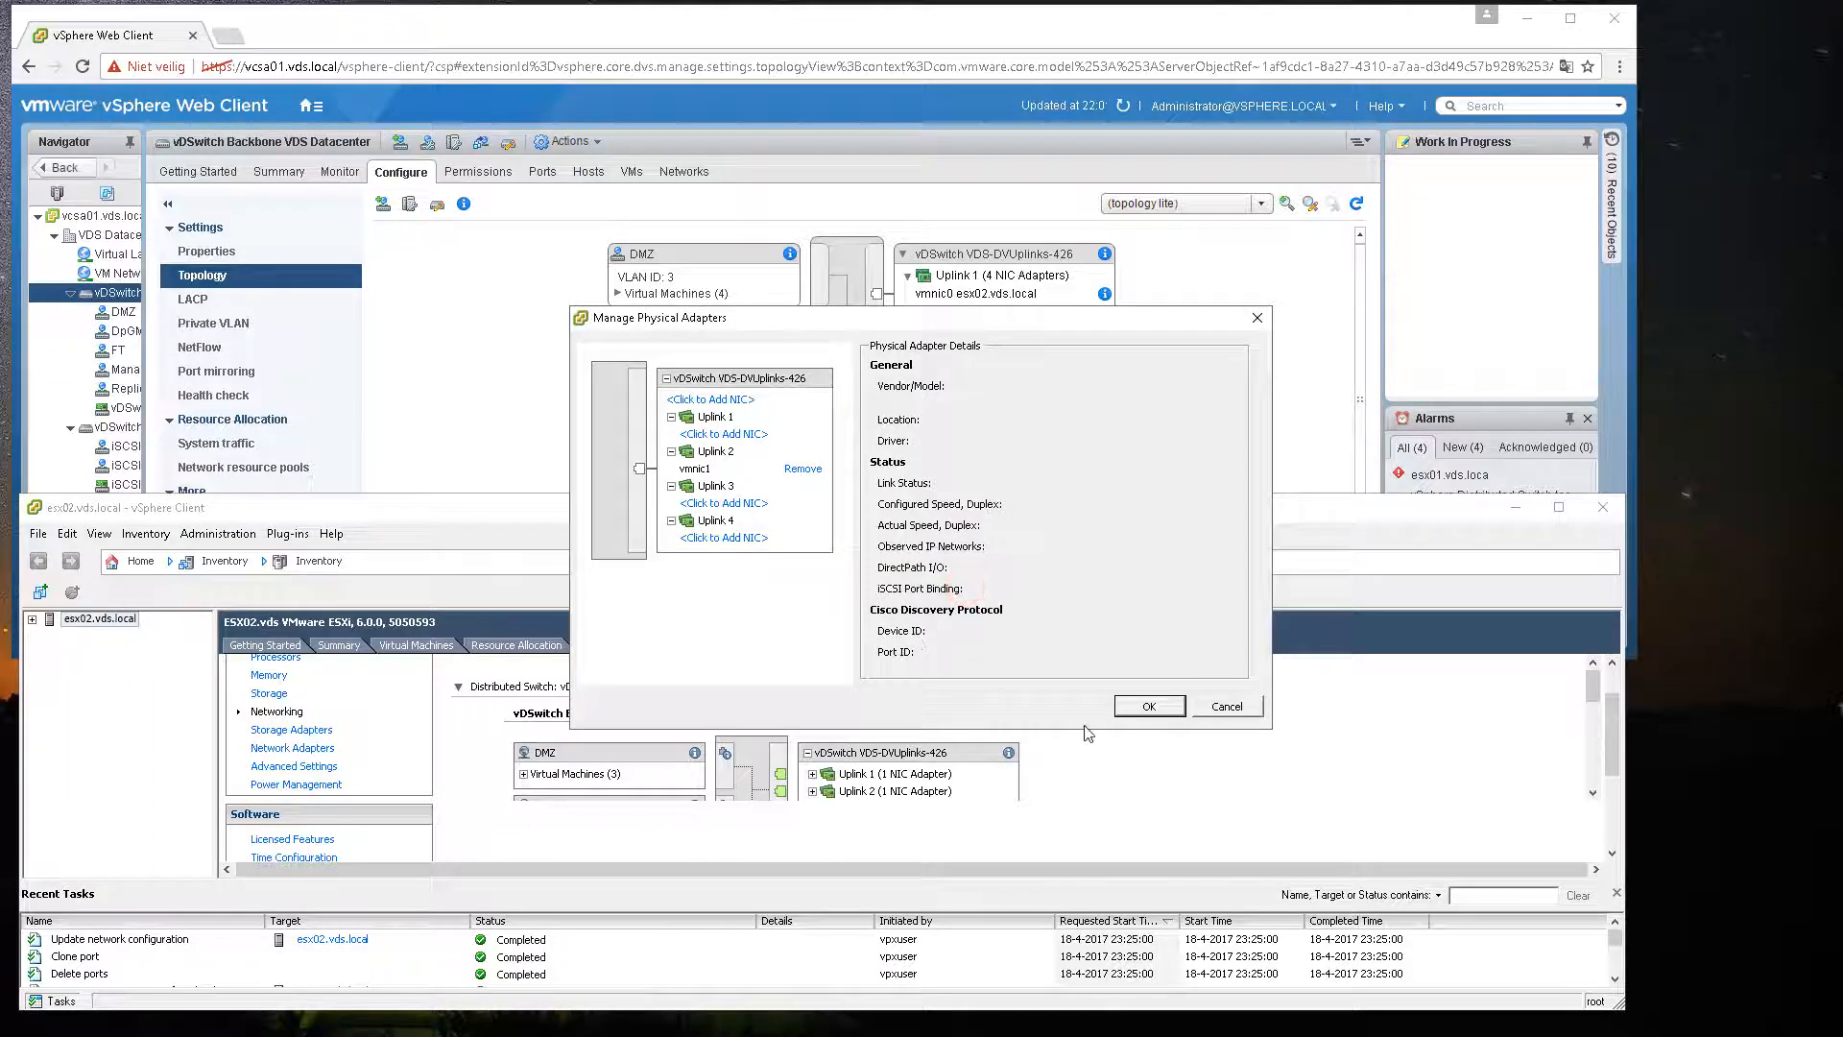
left_click(1148, 707)
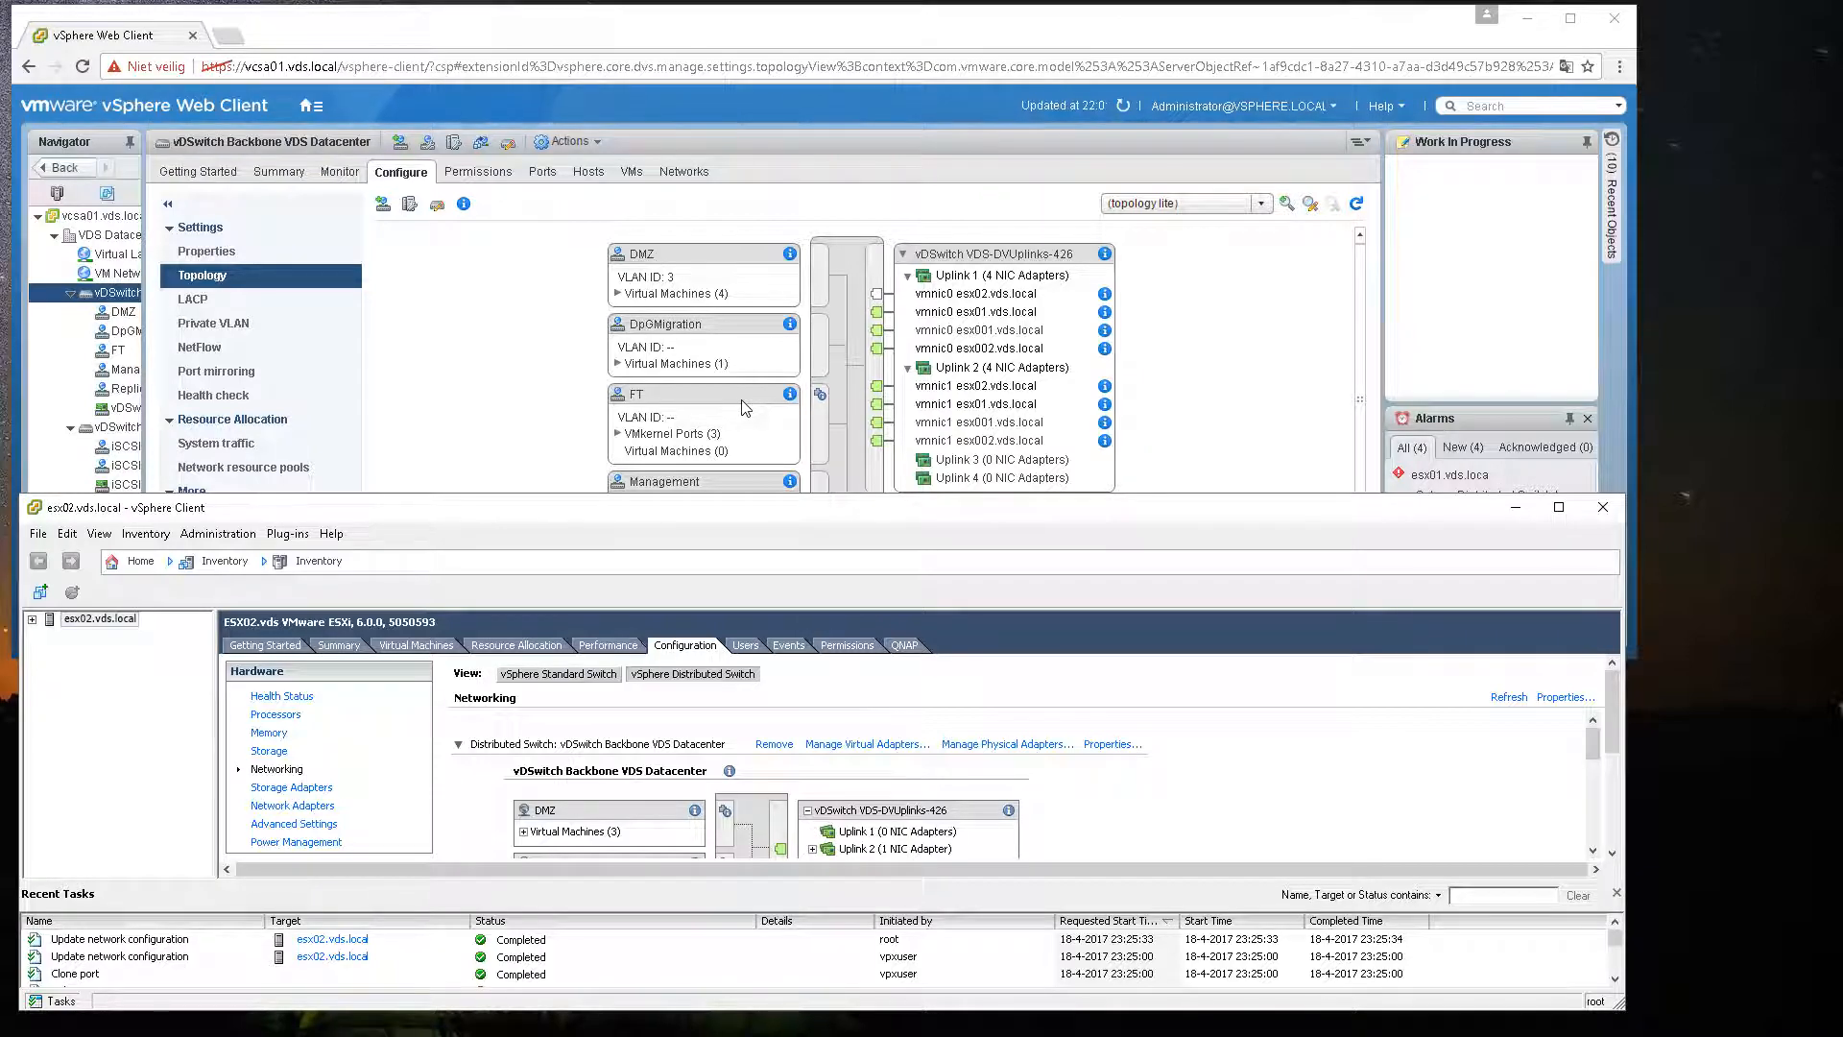
Step: Start Add and Manage Hosts on the distributed switch and choose to manage host networking
left_click(109, 300)
right_click(109, 300)
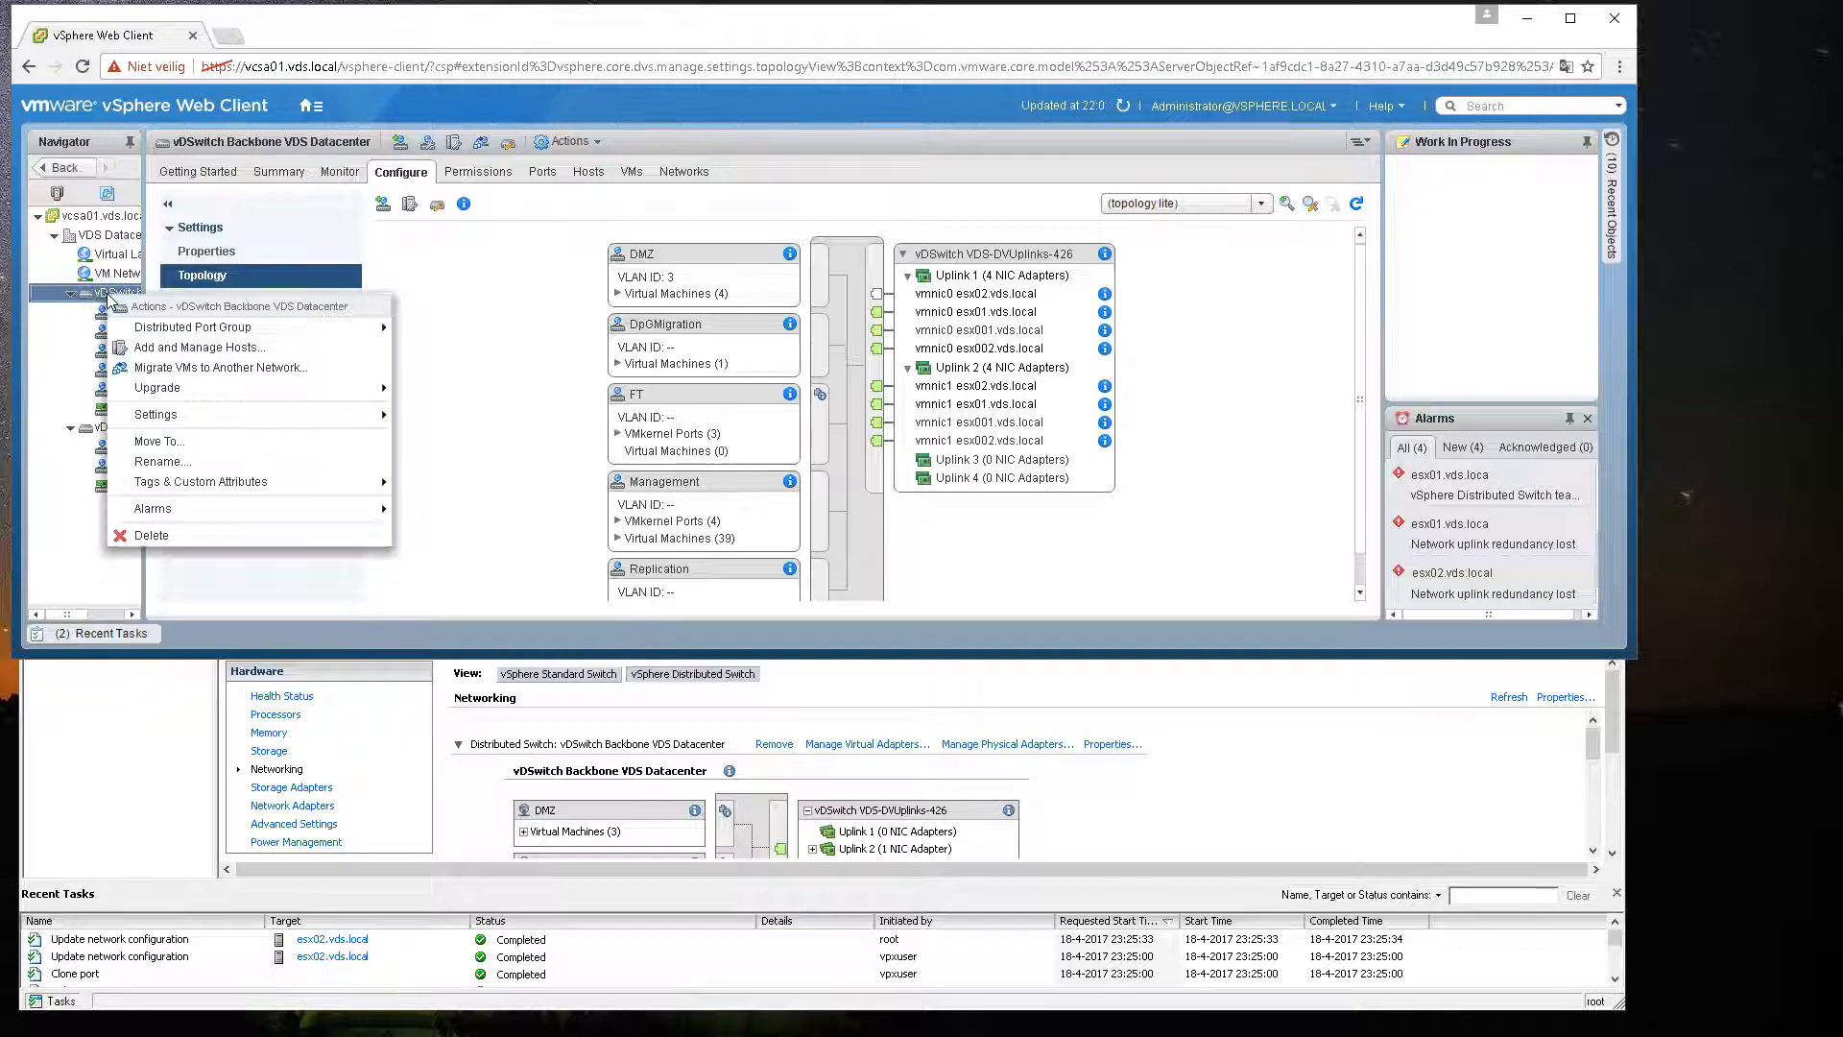
left_click(230, 348)
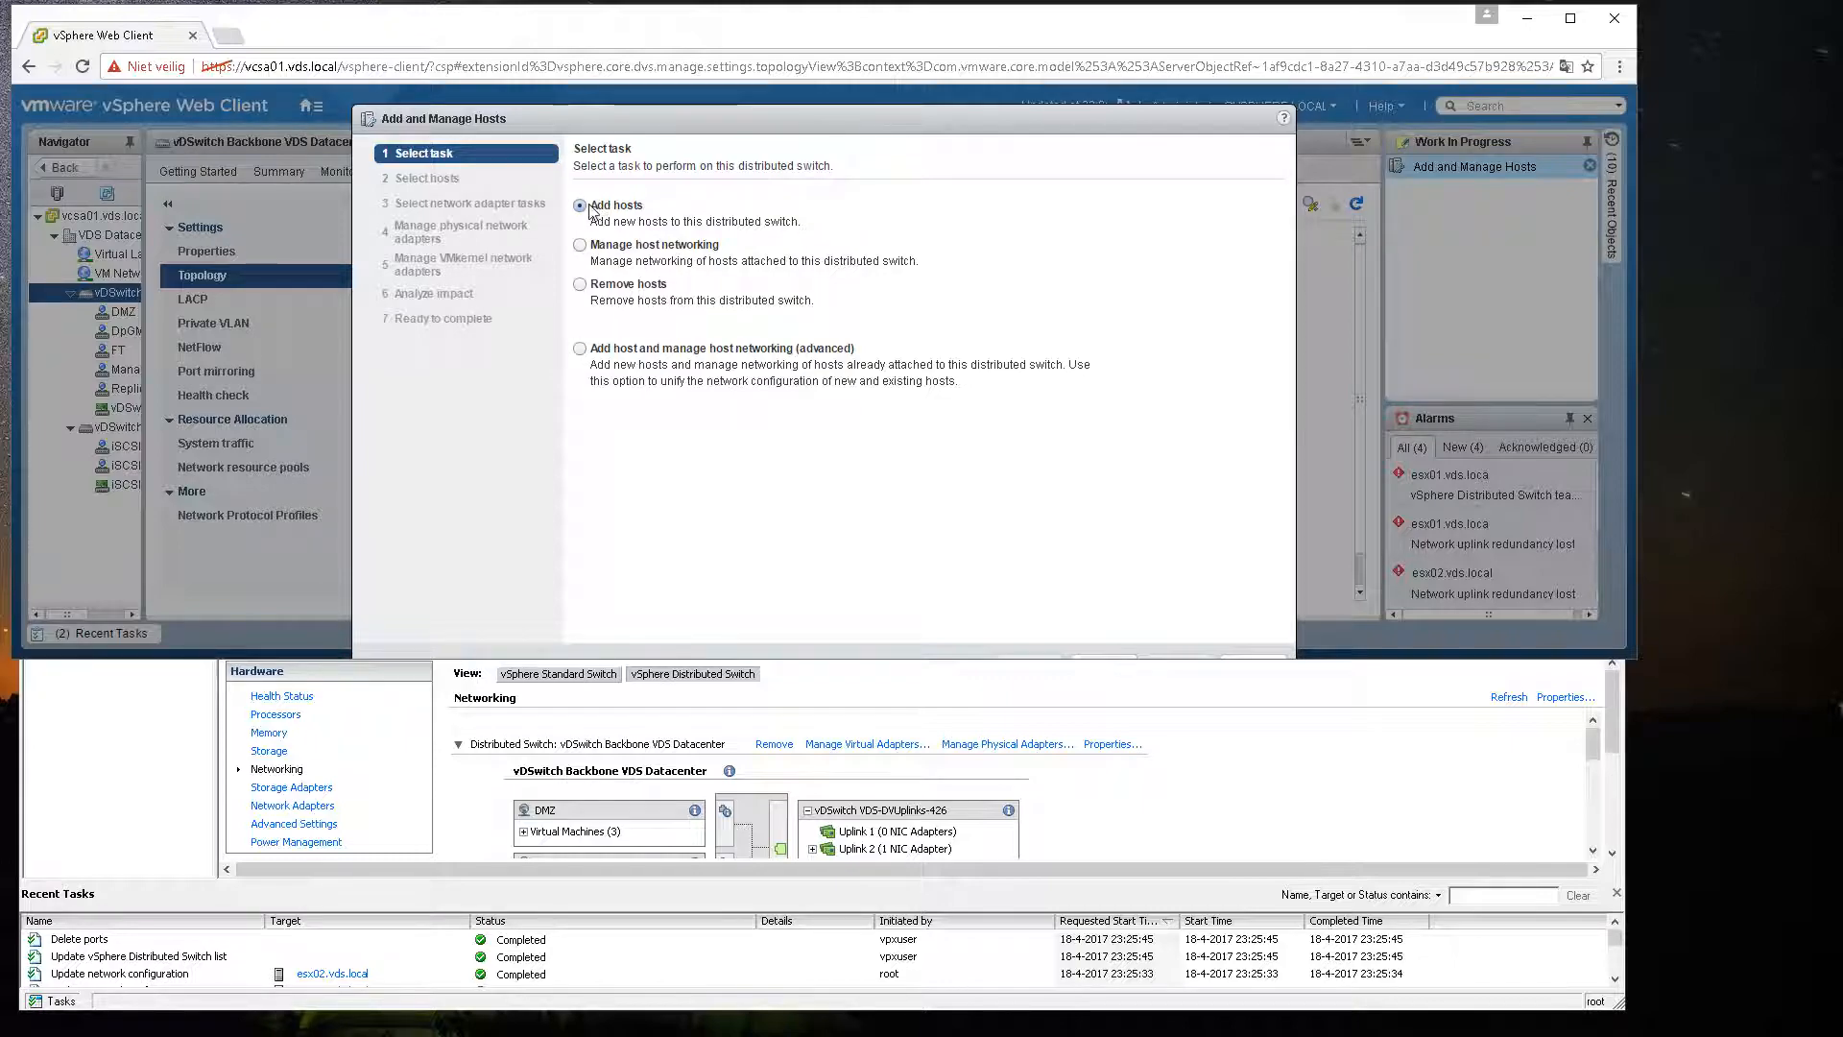
left_click(580, 246)
left_click_drag(1123, 661, 1121, 685)
left_click(1108, 654)
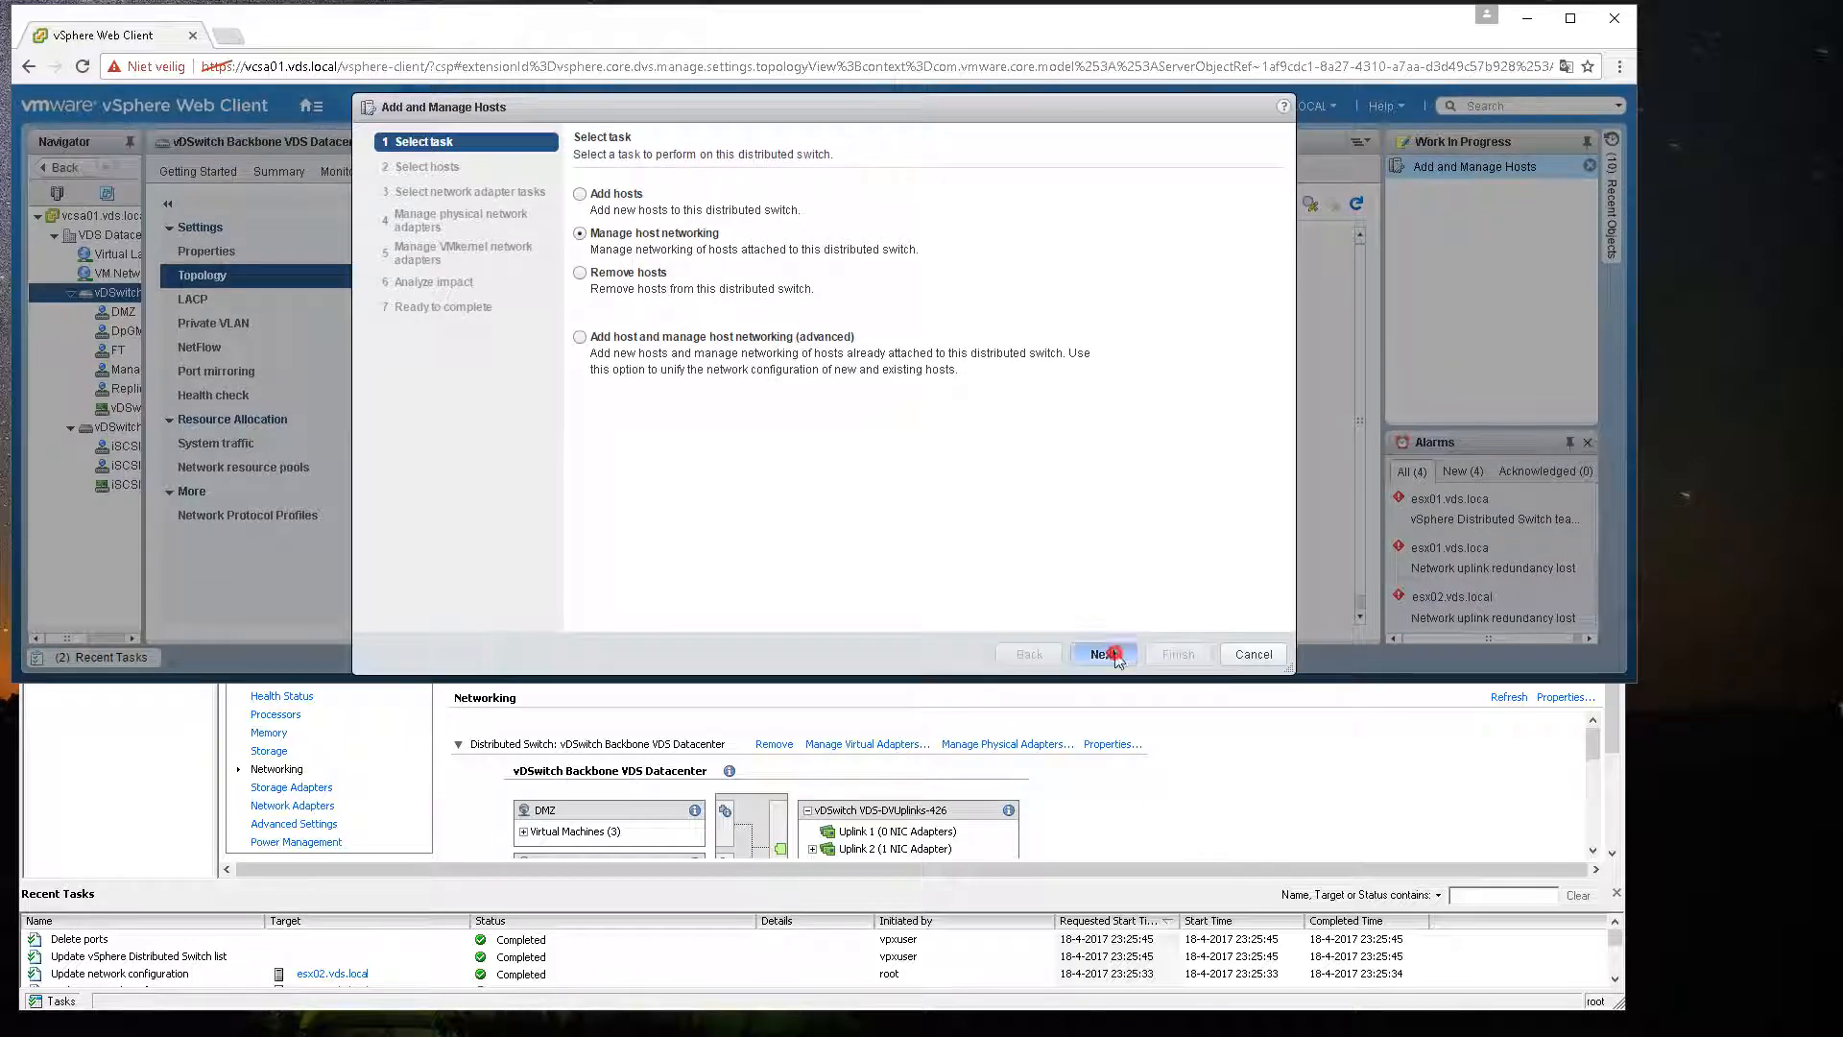
Step: Add attached host esx02.vds.local and limit the tasks to managing physical adapters
left_click(638, 201)
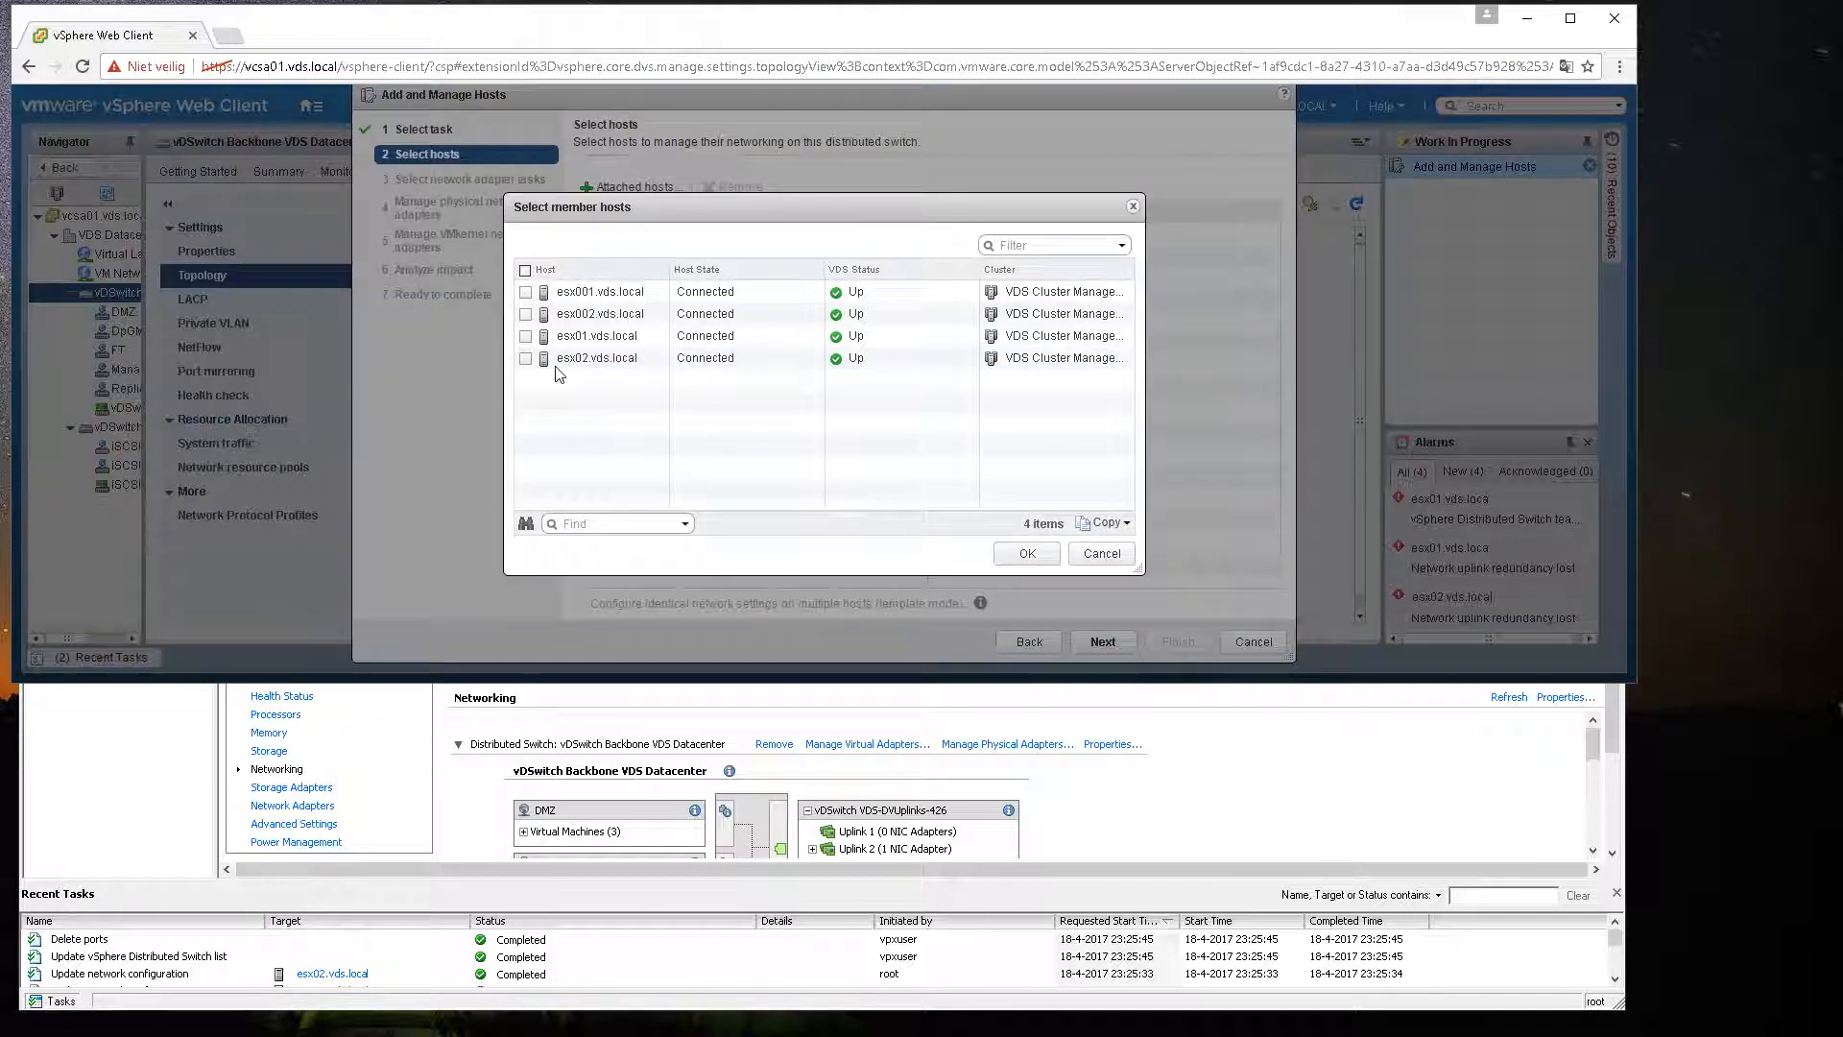
left_click(525, 357)
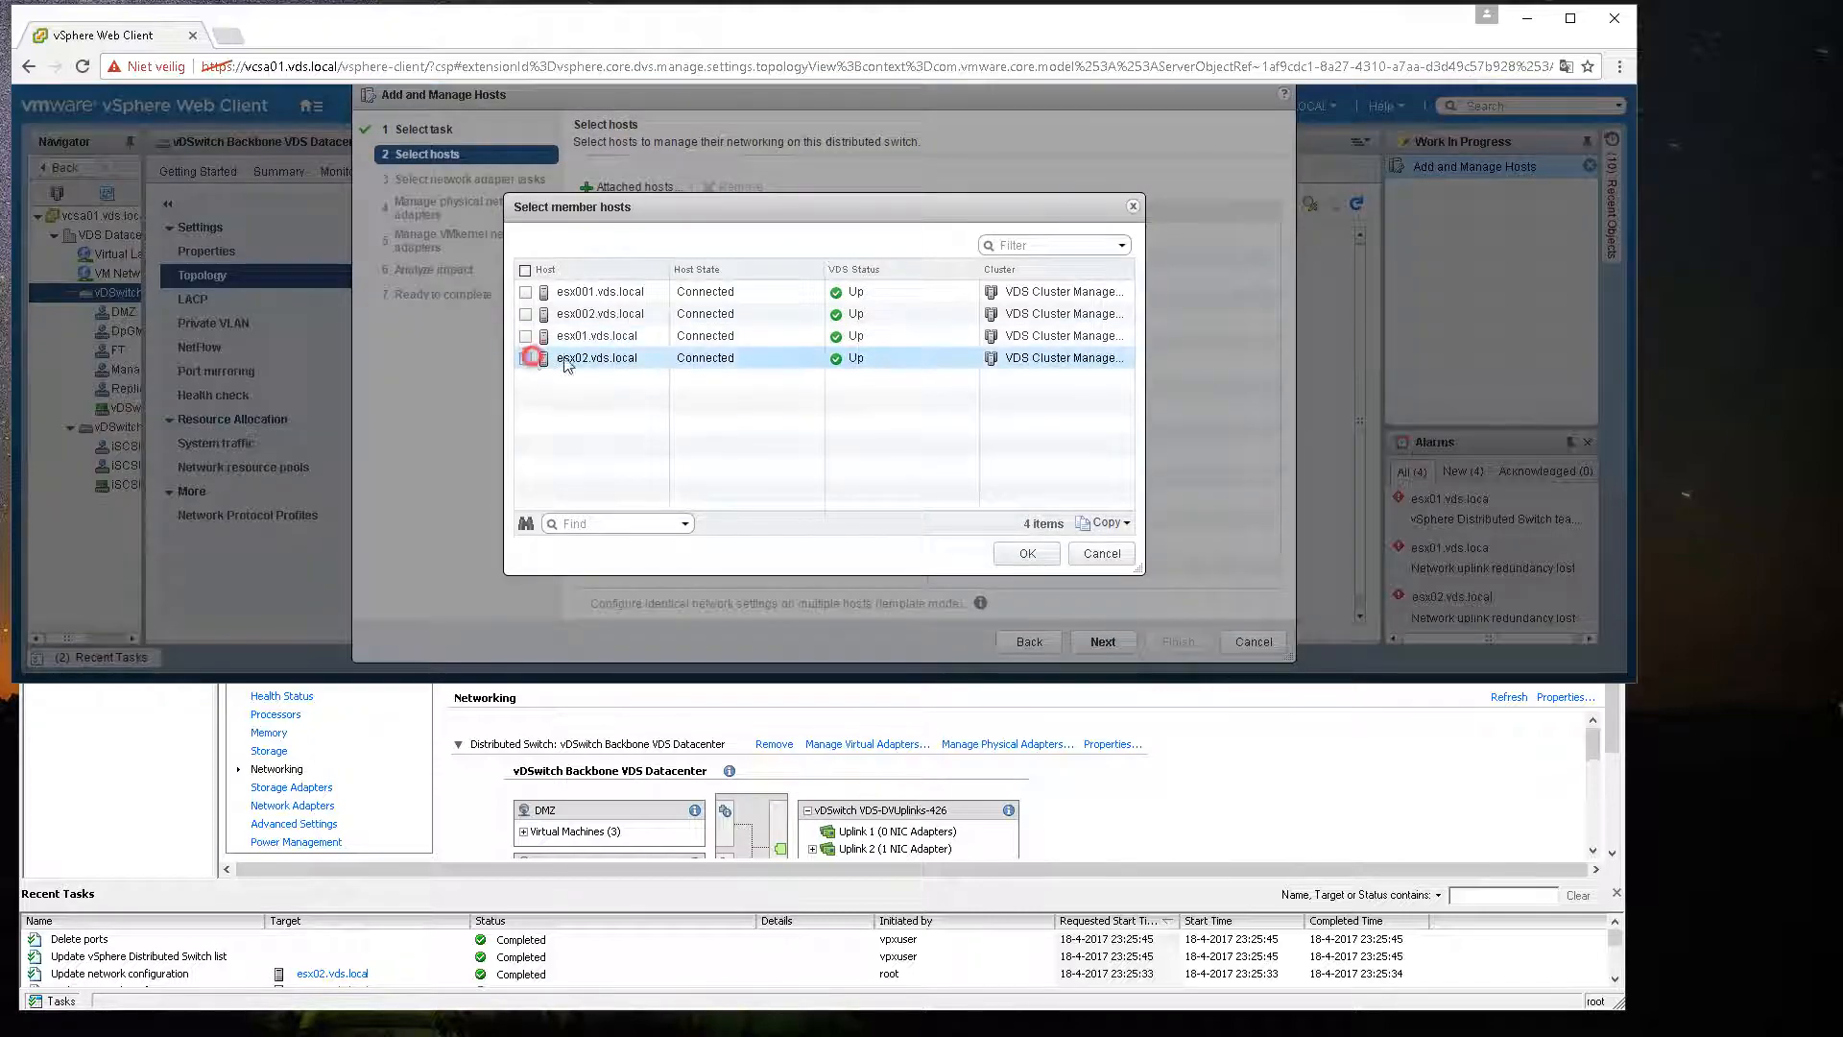
left_click(1007, 555)
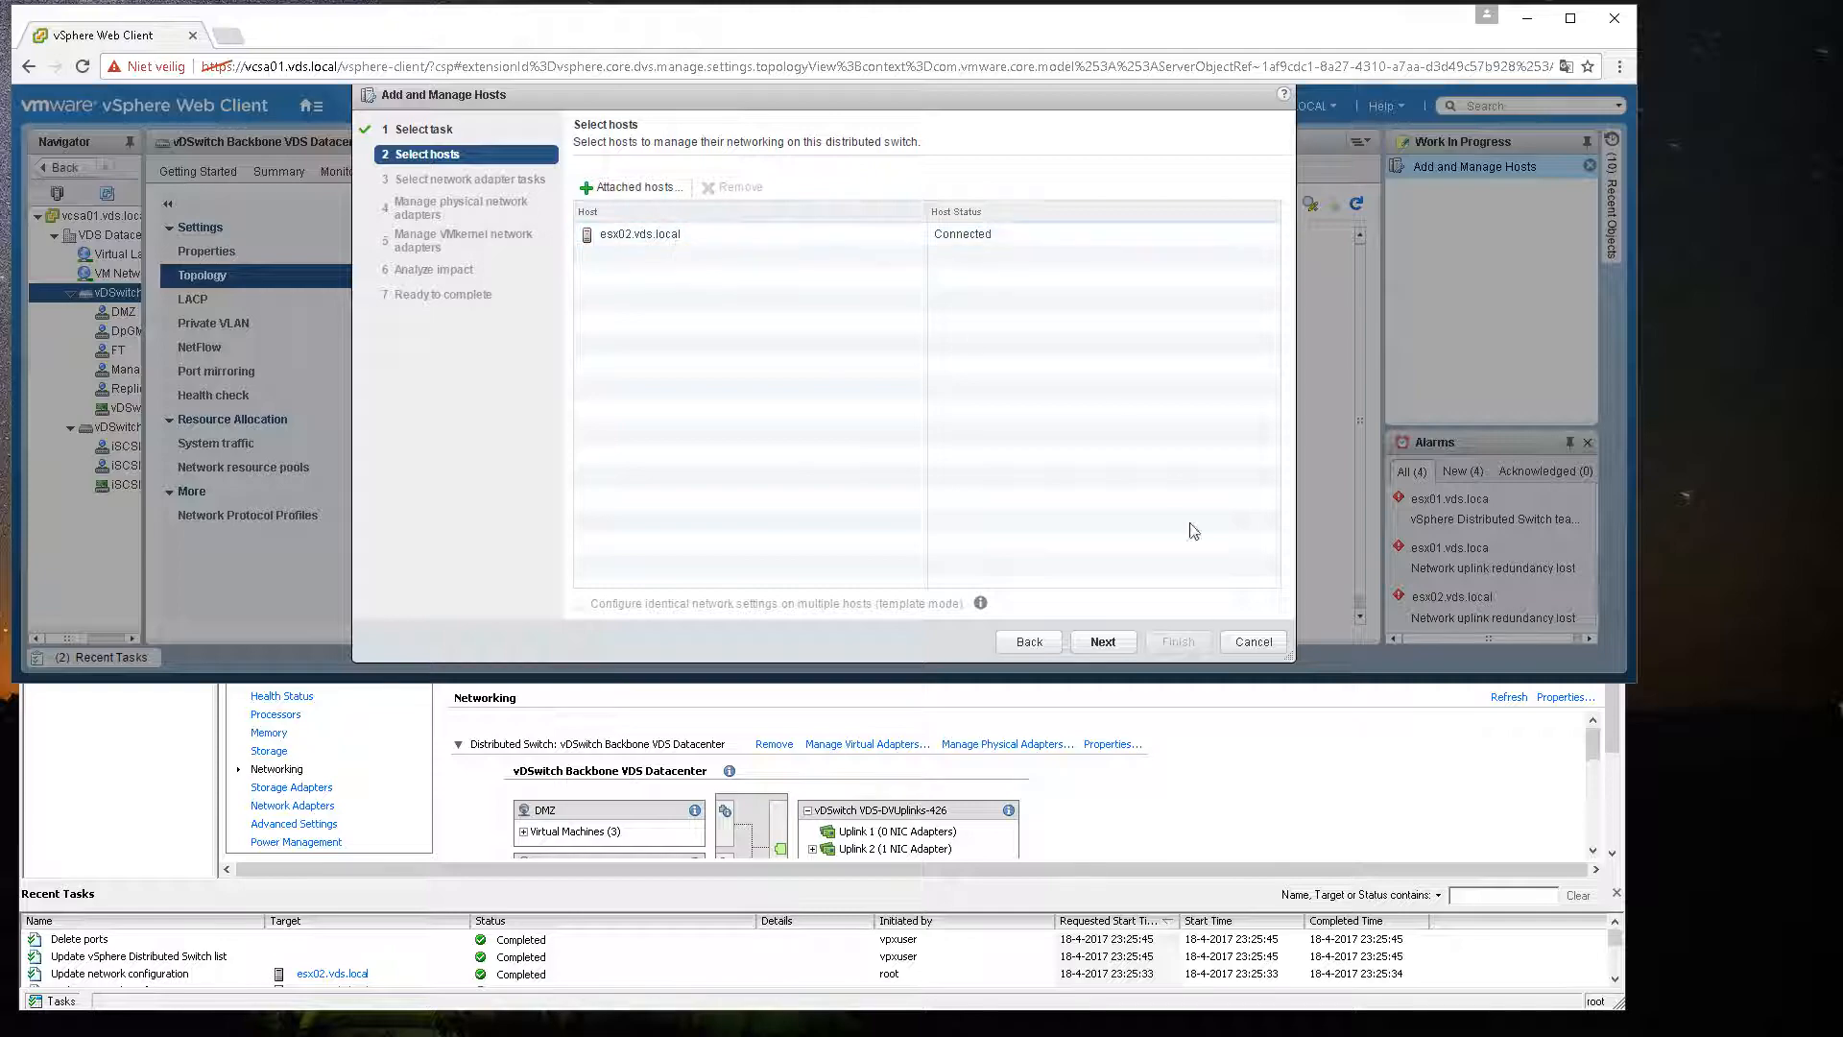
left_click(1103, 642)
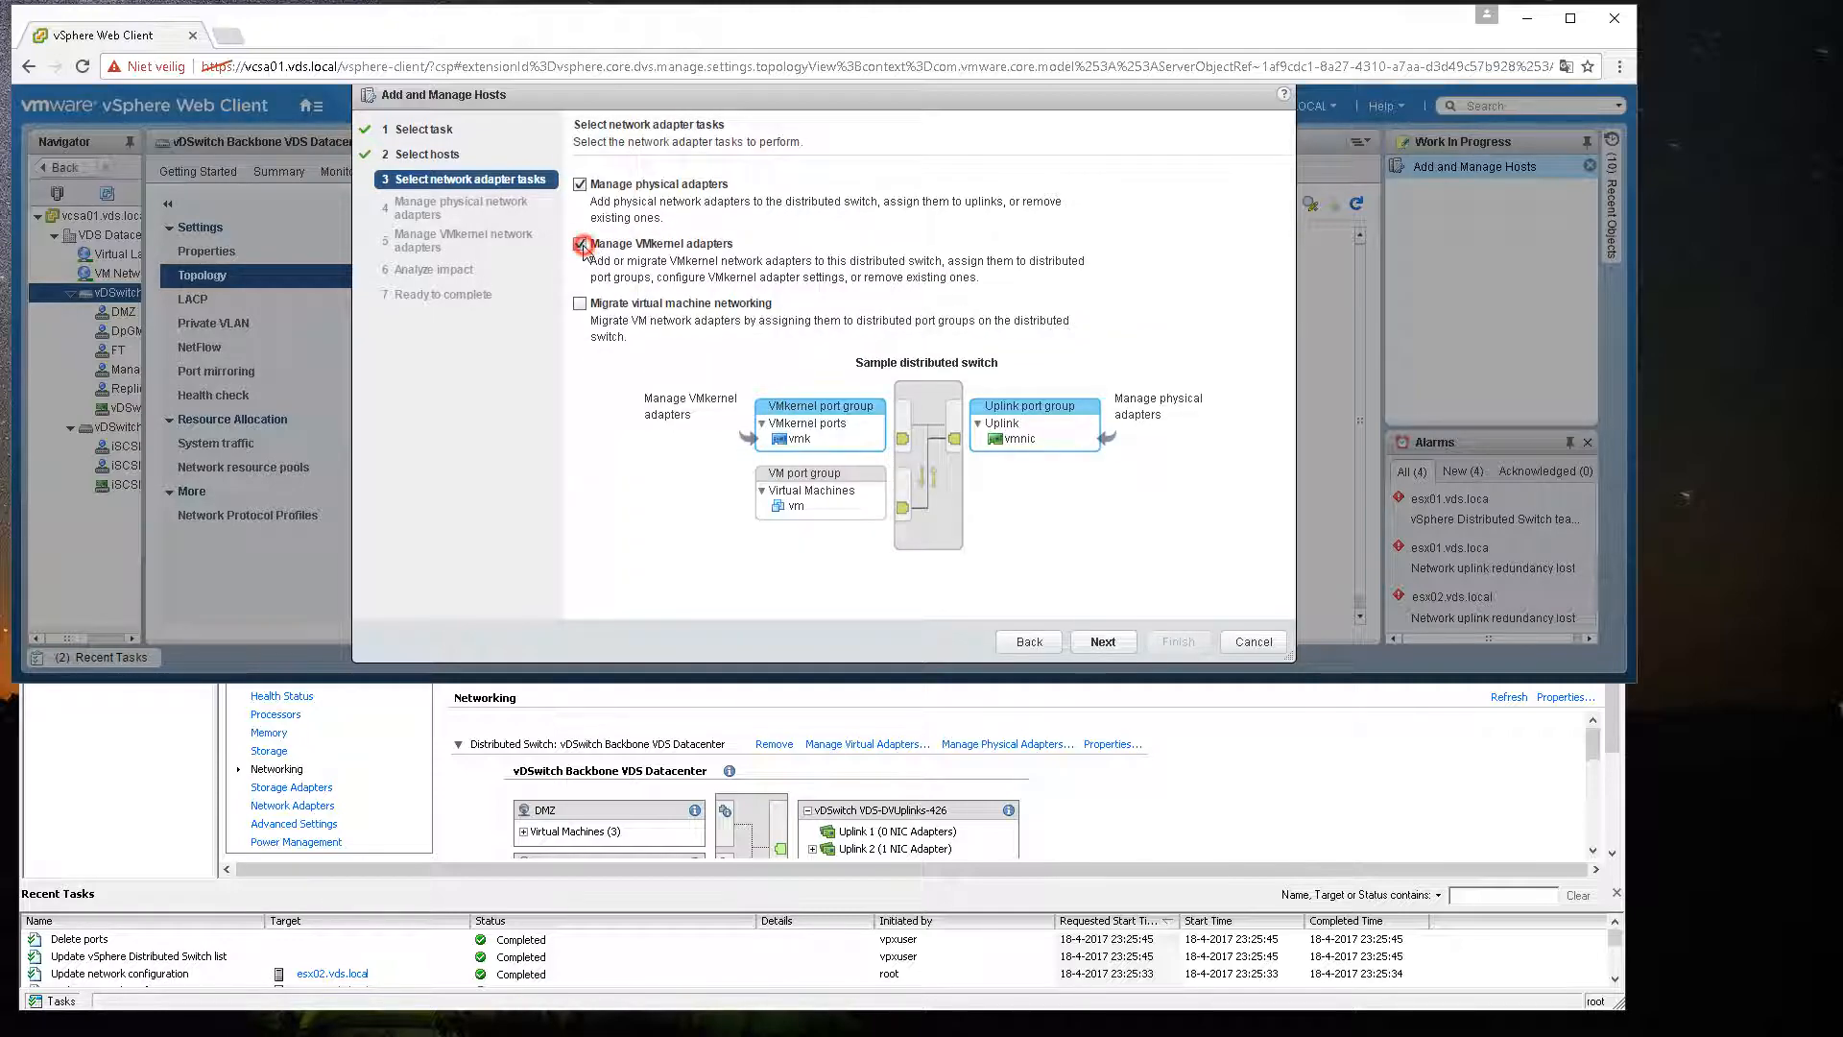
left_click(581, 245)
left_click(1103, 641)
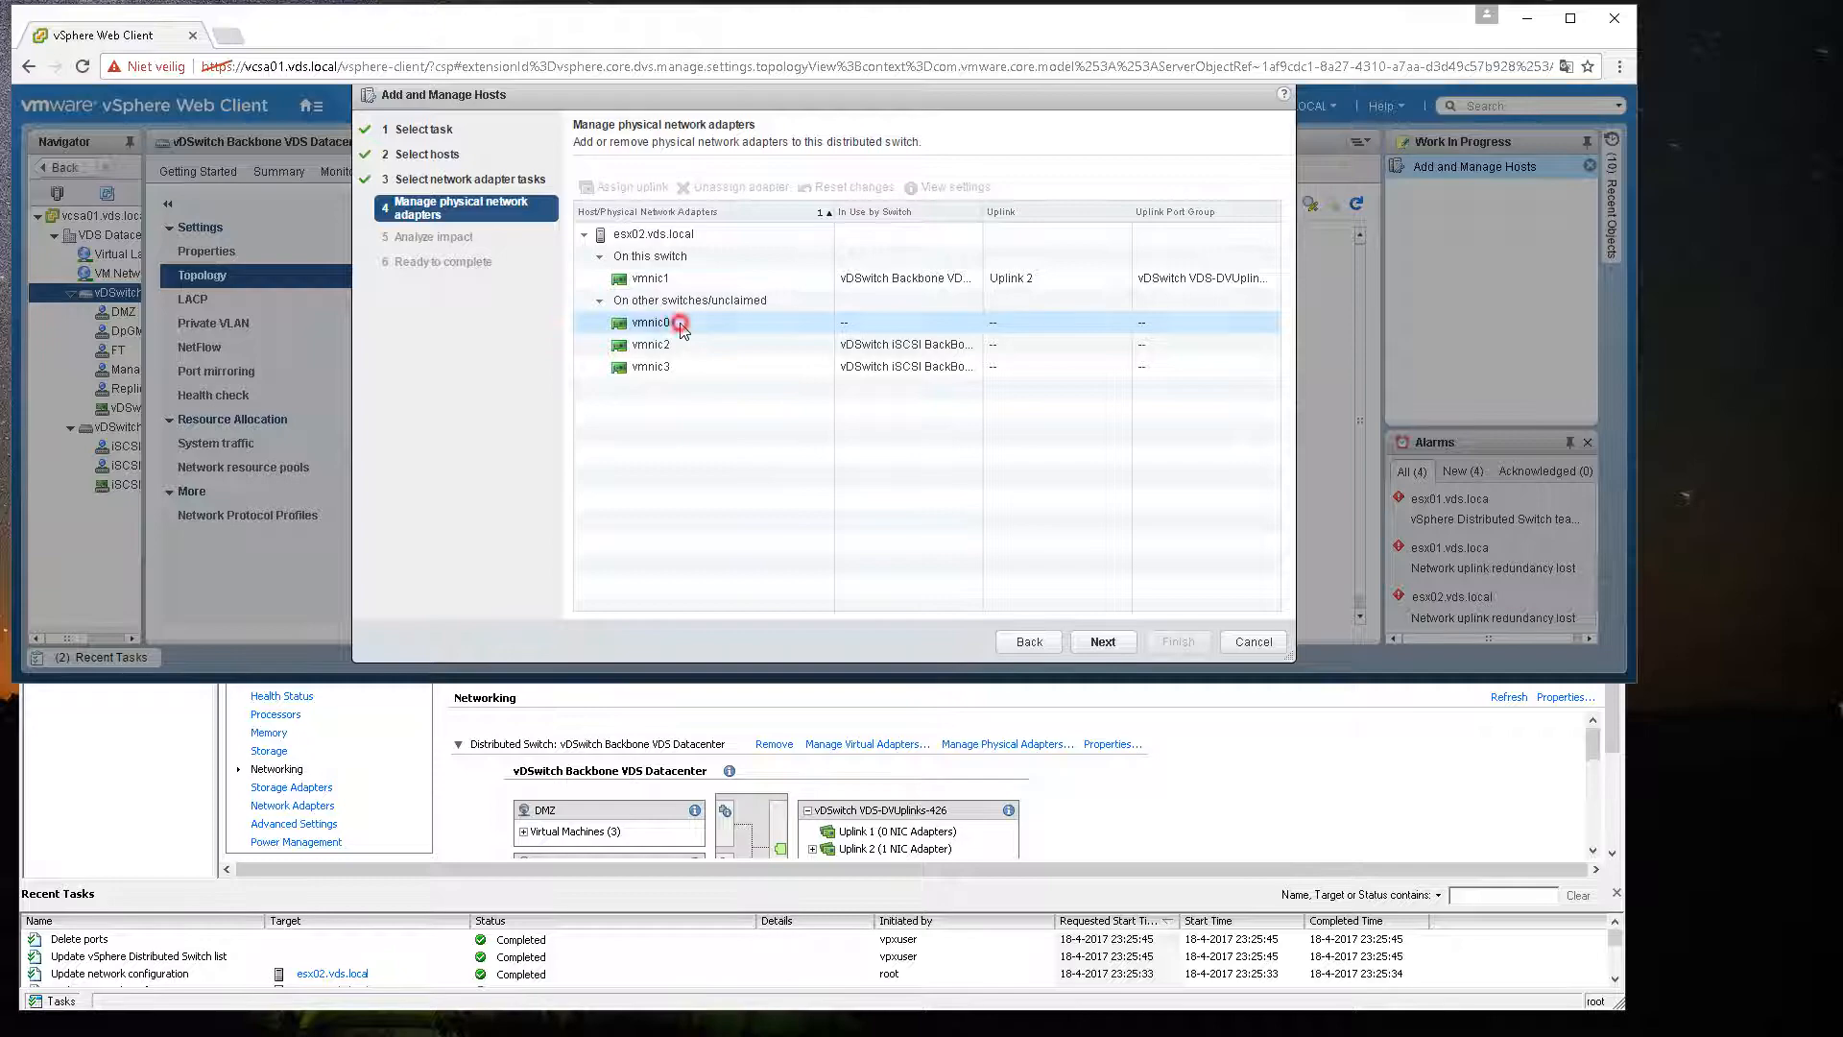
Step: Assign physical adapter vmnic0 to Uplink 1 and continue the wizard
left_click(727, 324)
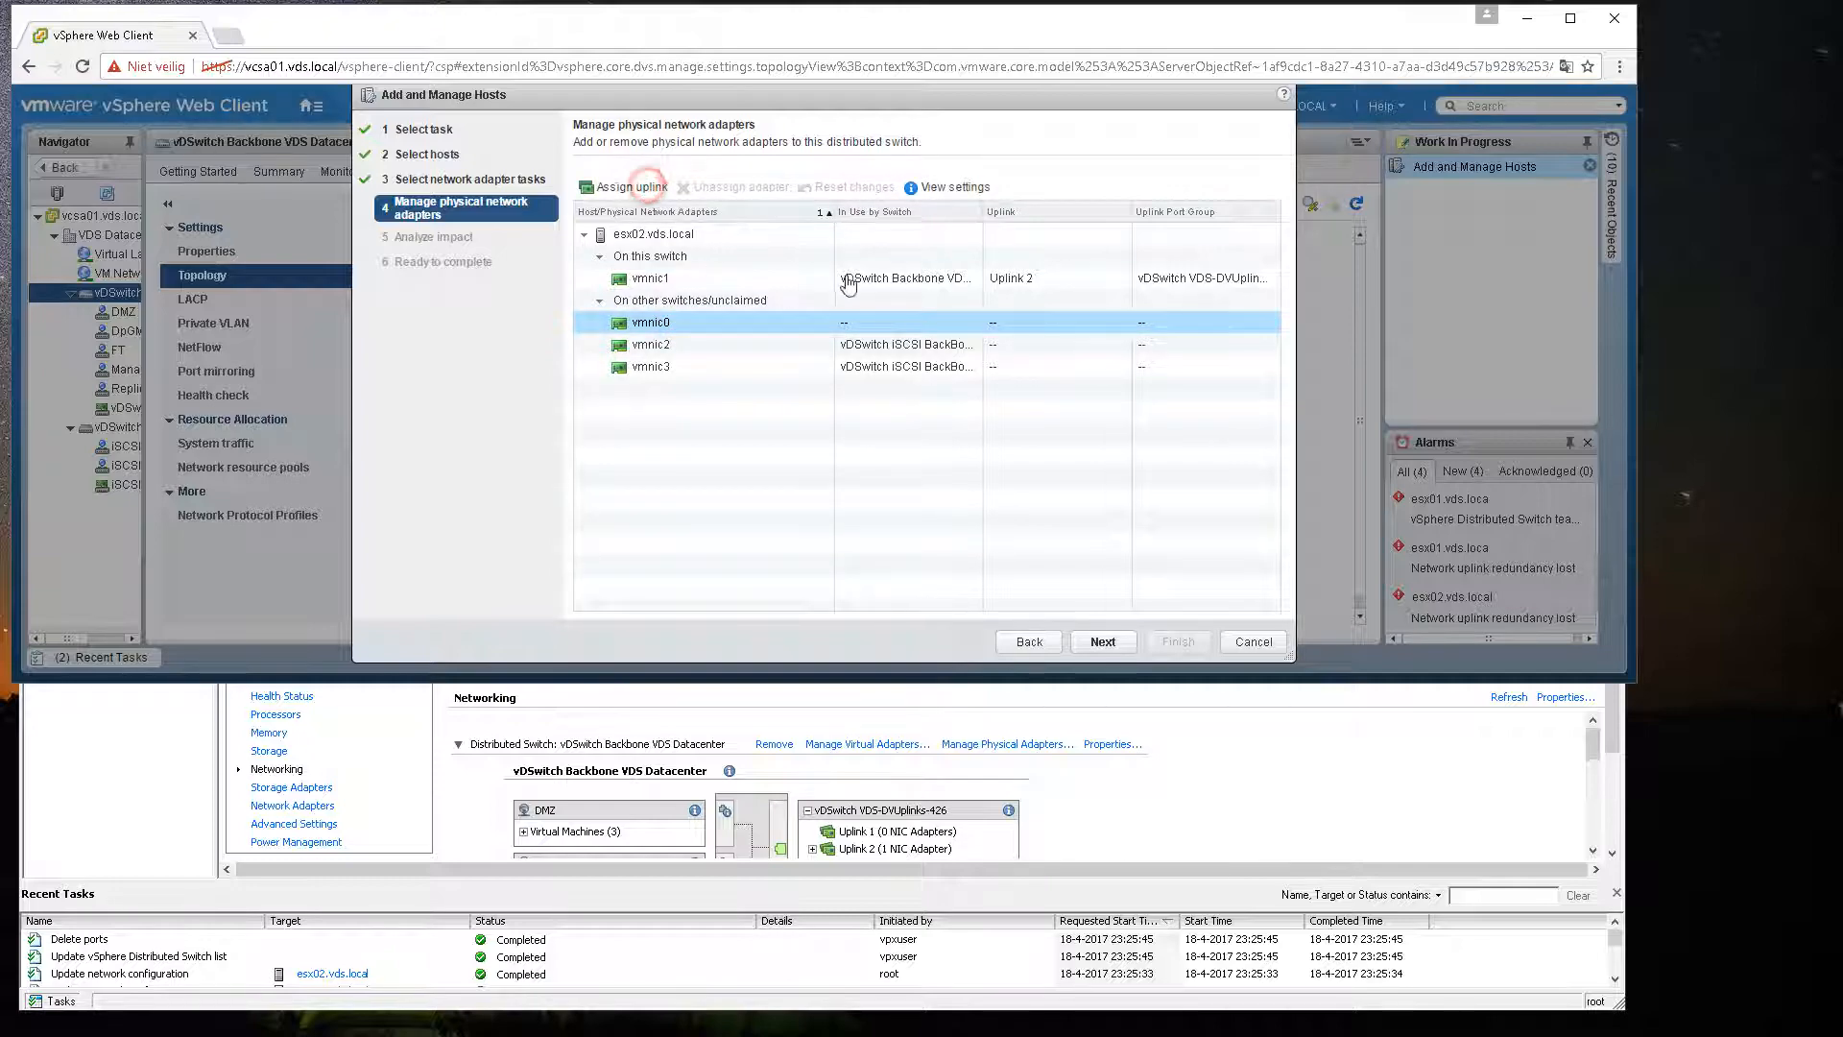
double_click(758, 323)
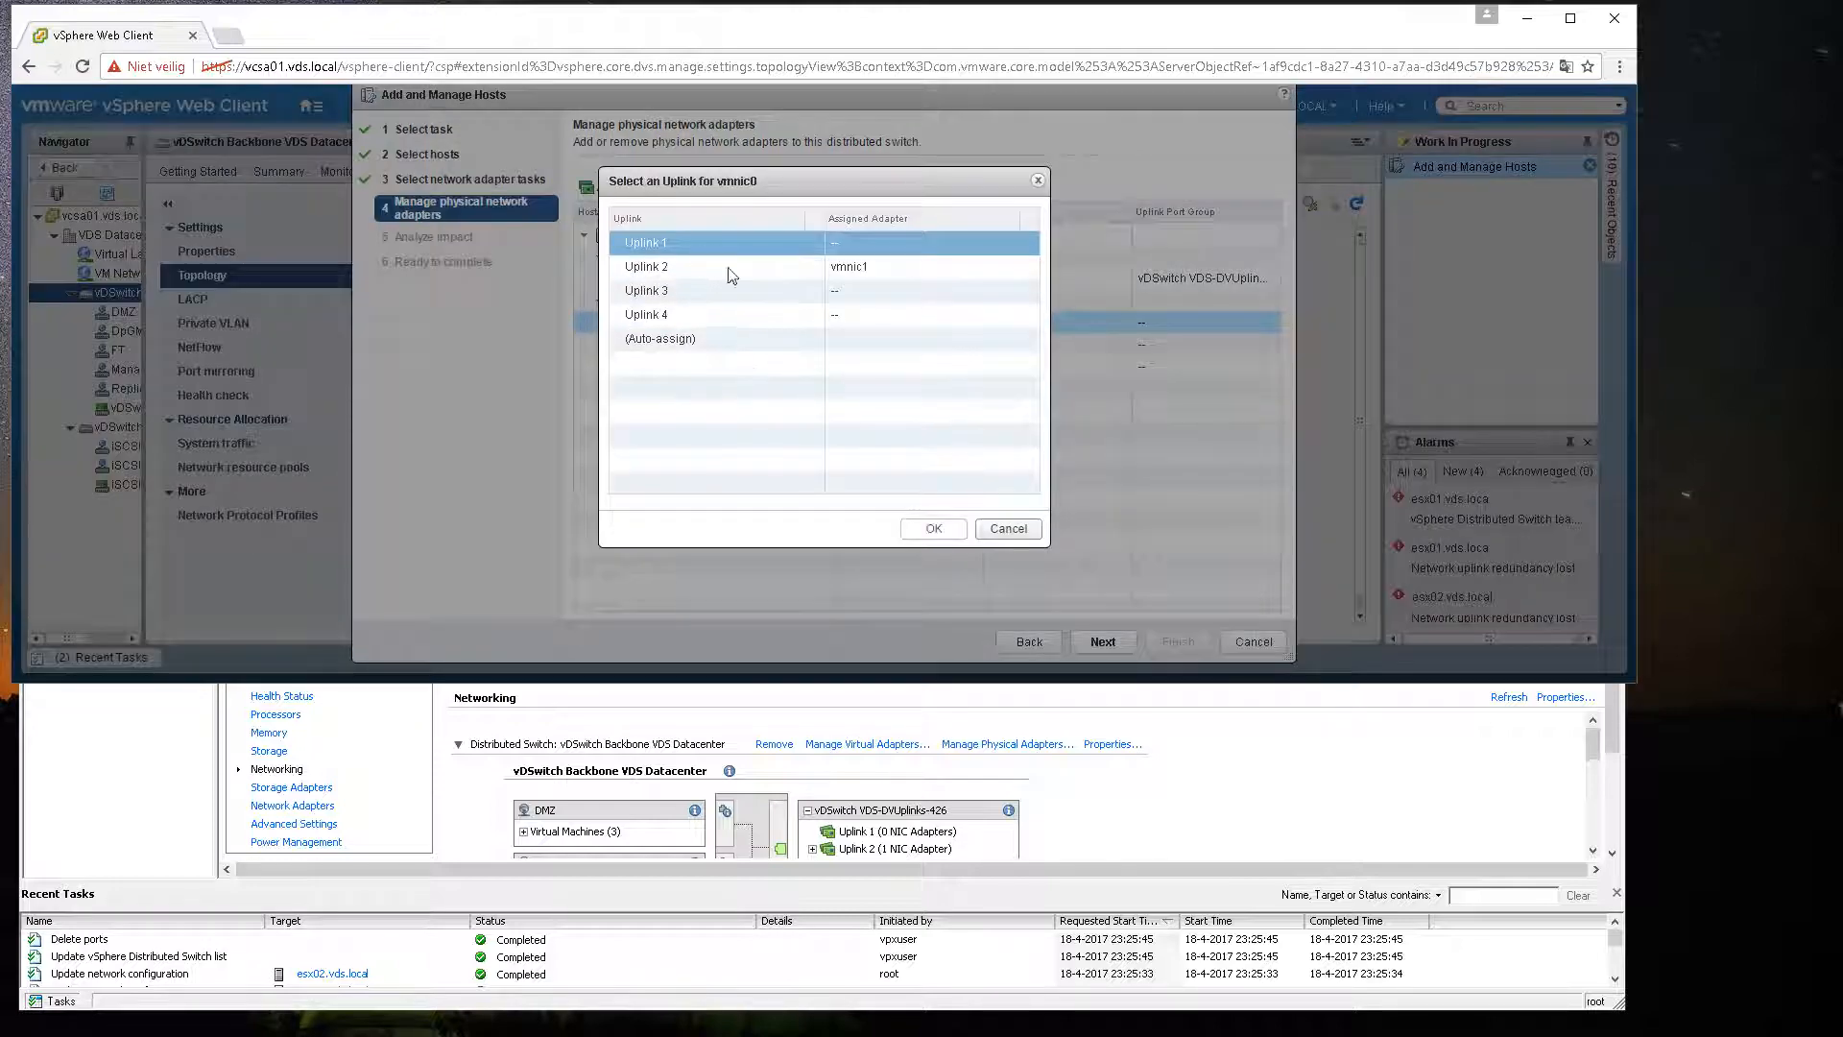
left_click(925, 527)
left_click(1099, 640)
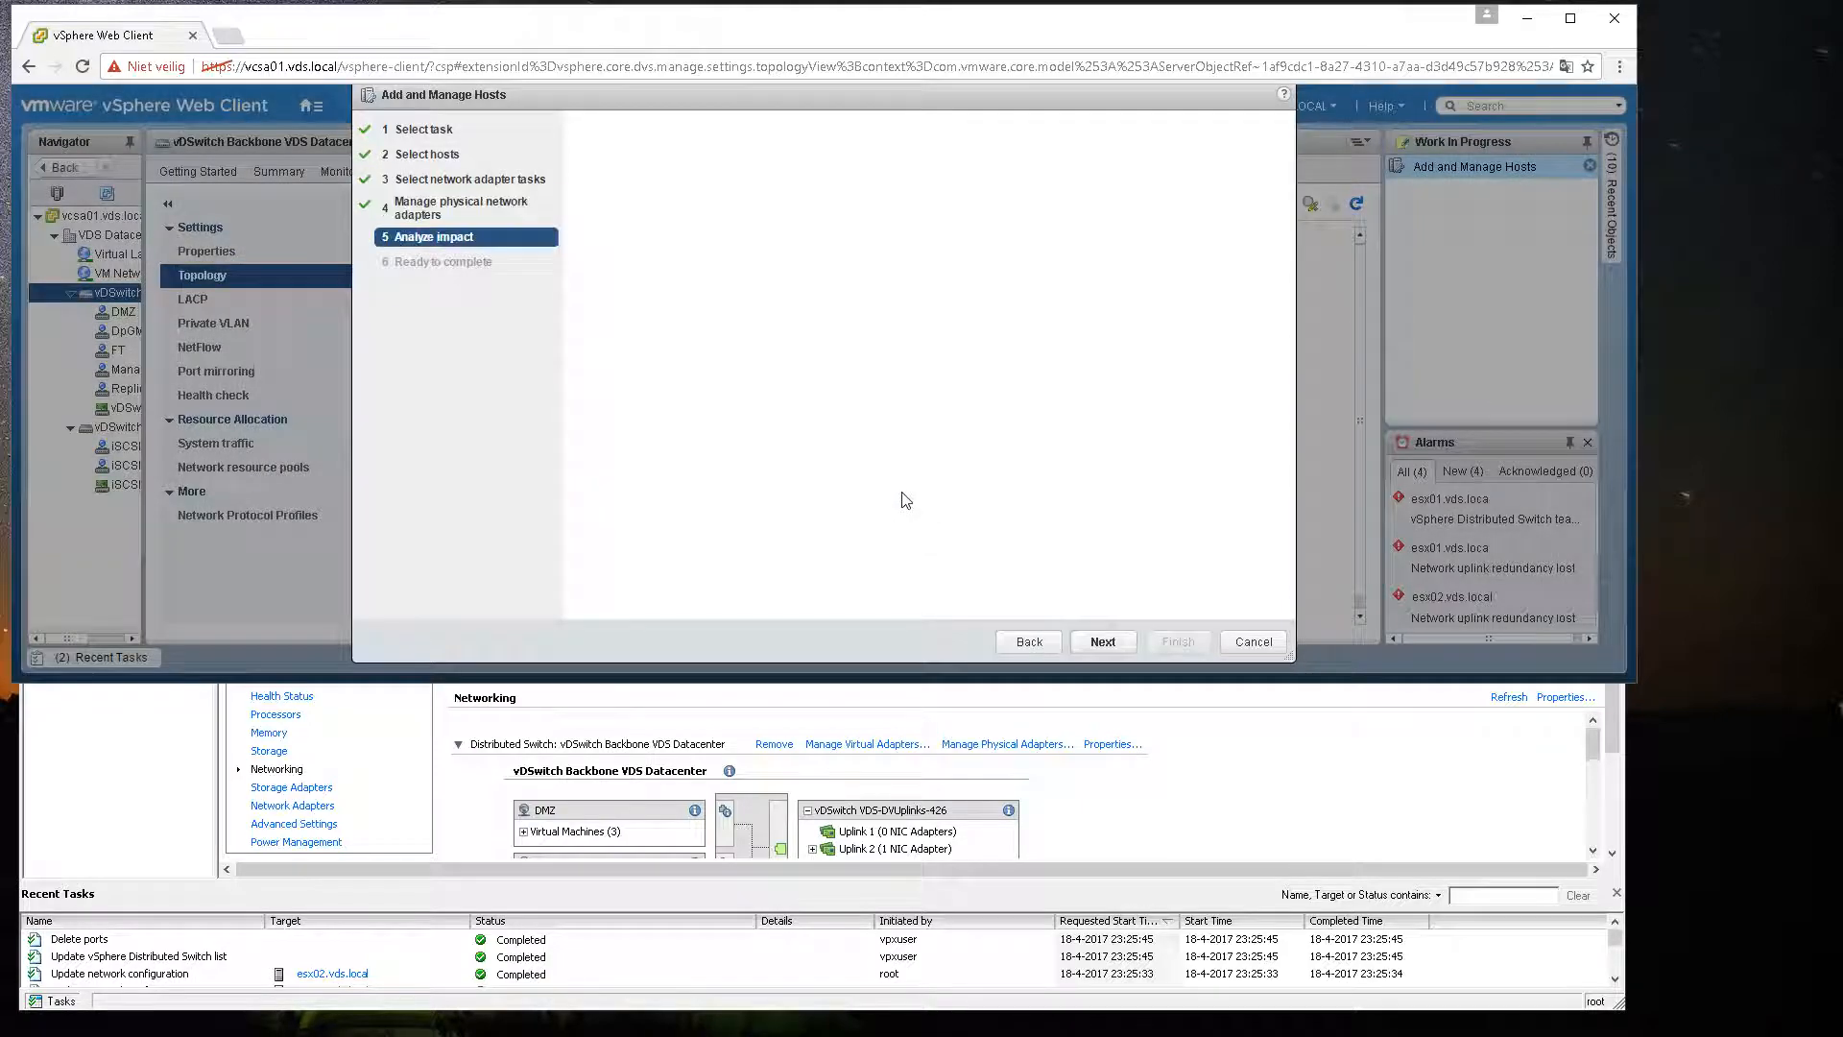
Step: Finish the wizard and refresh the switch topology
left_click(1102, 641)
left_click(1167, 642)
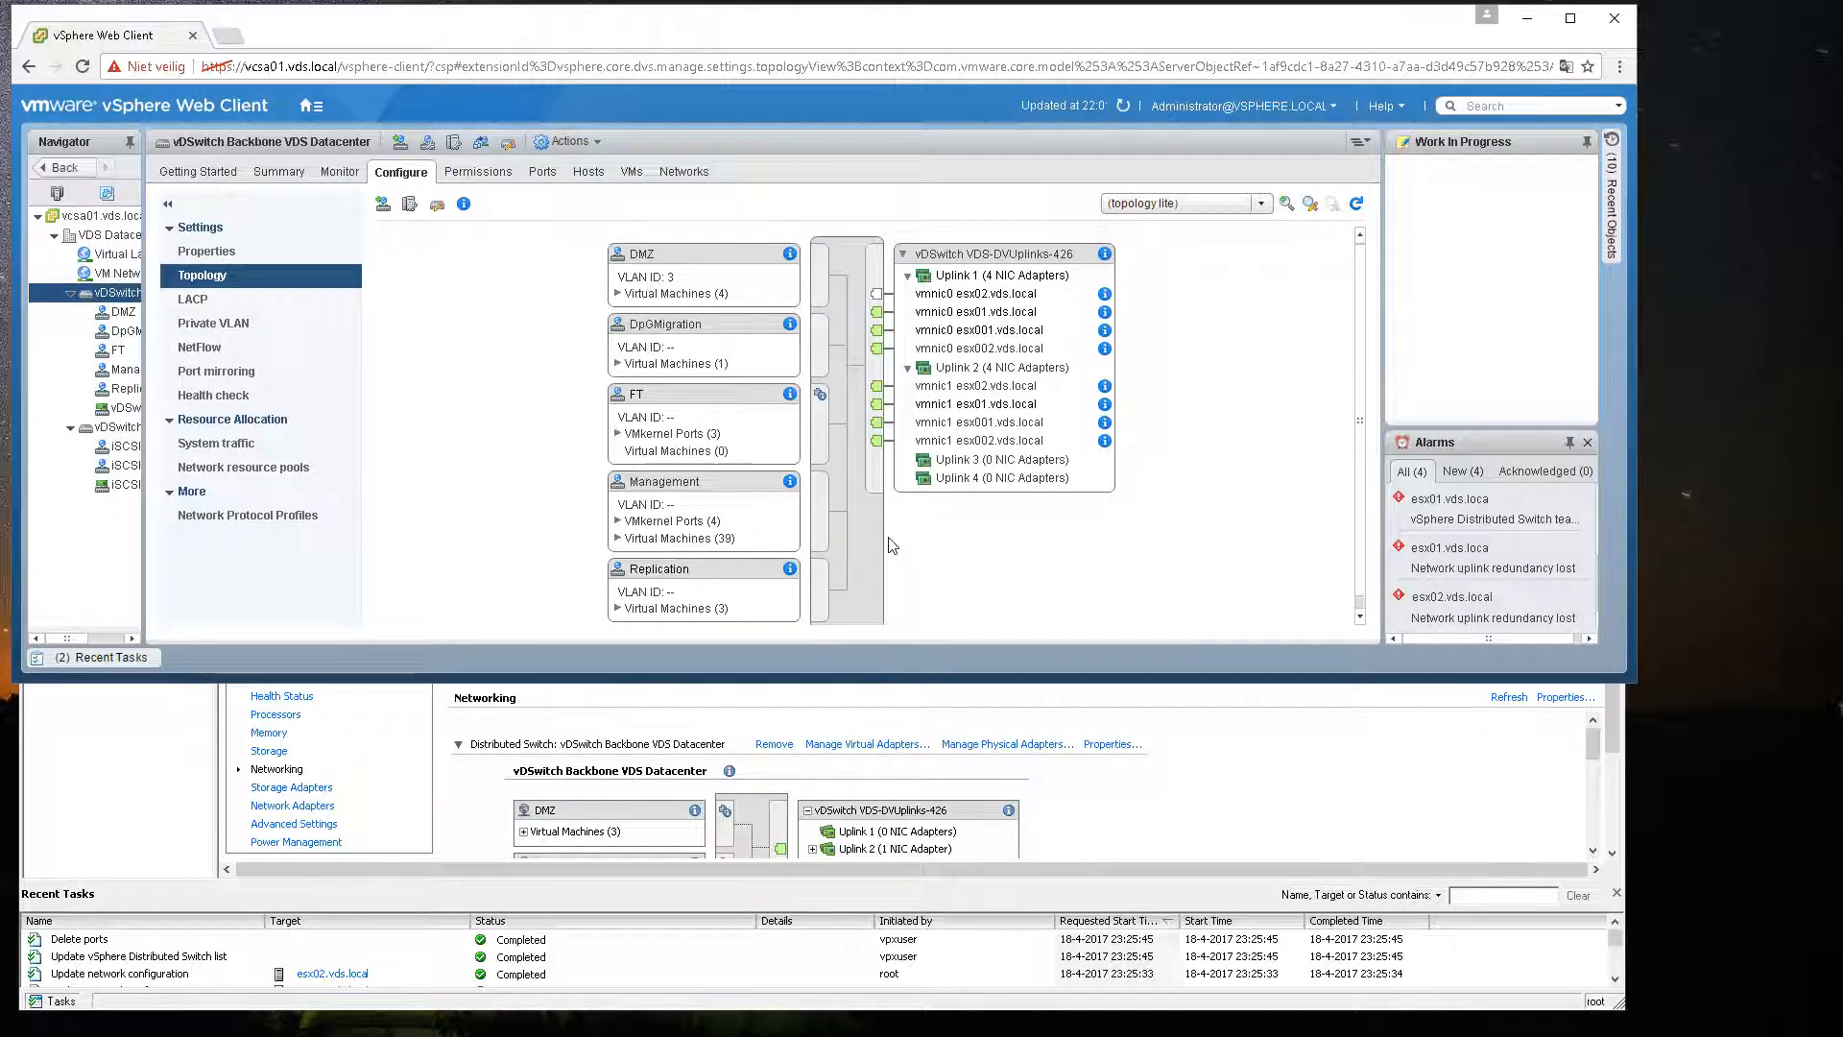
left_click(1357, 205)
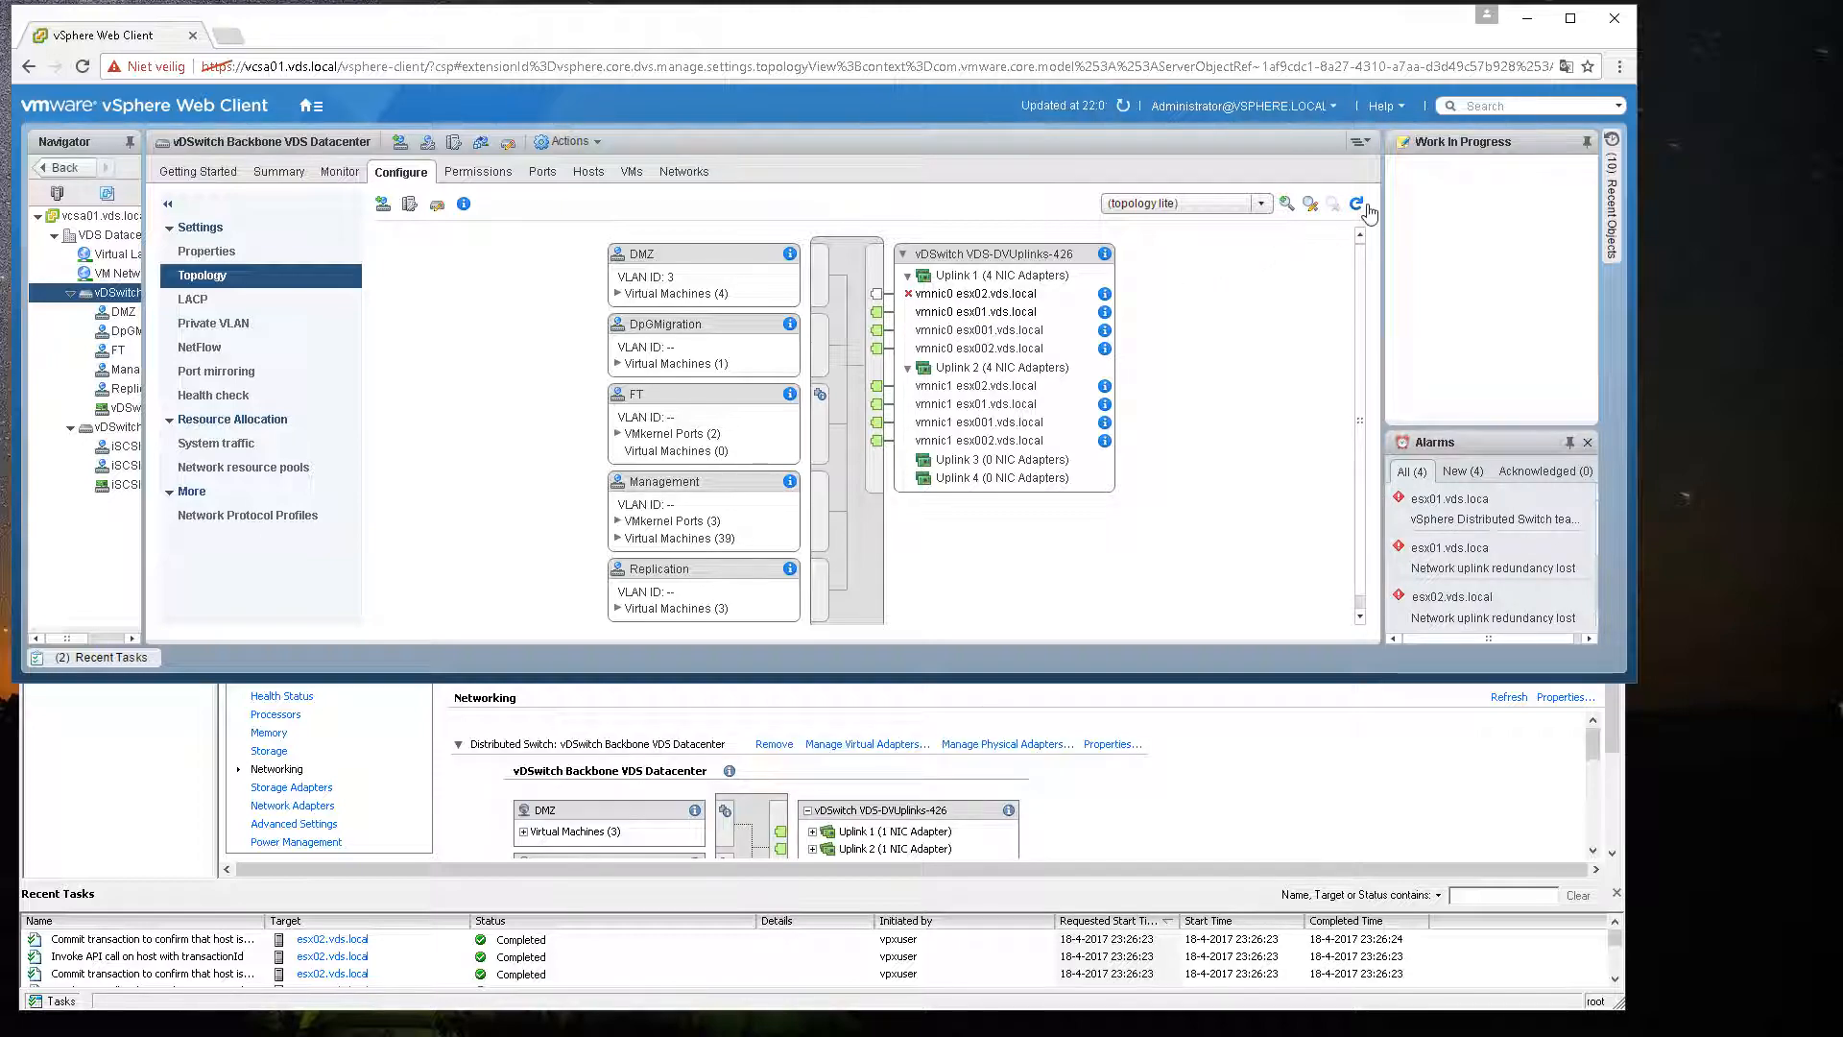
left_click(1357, 205)
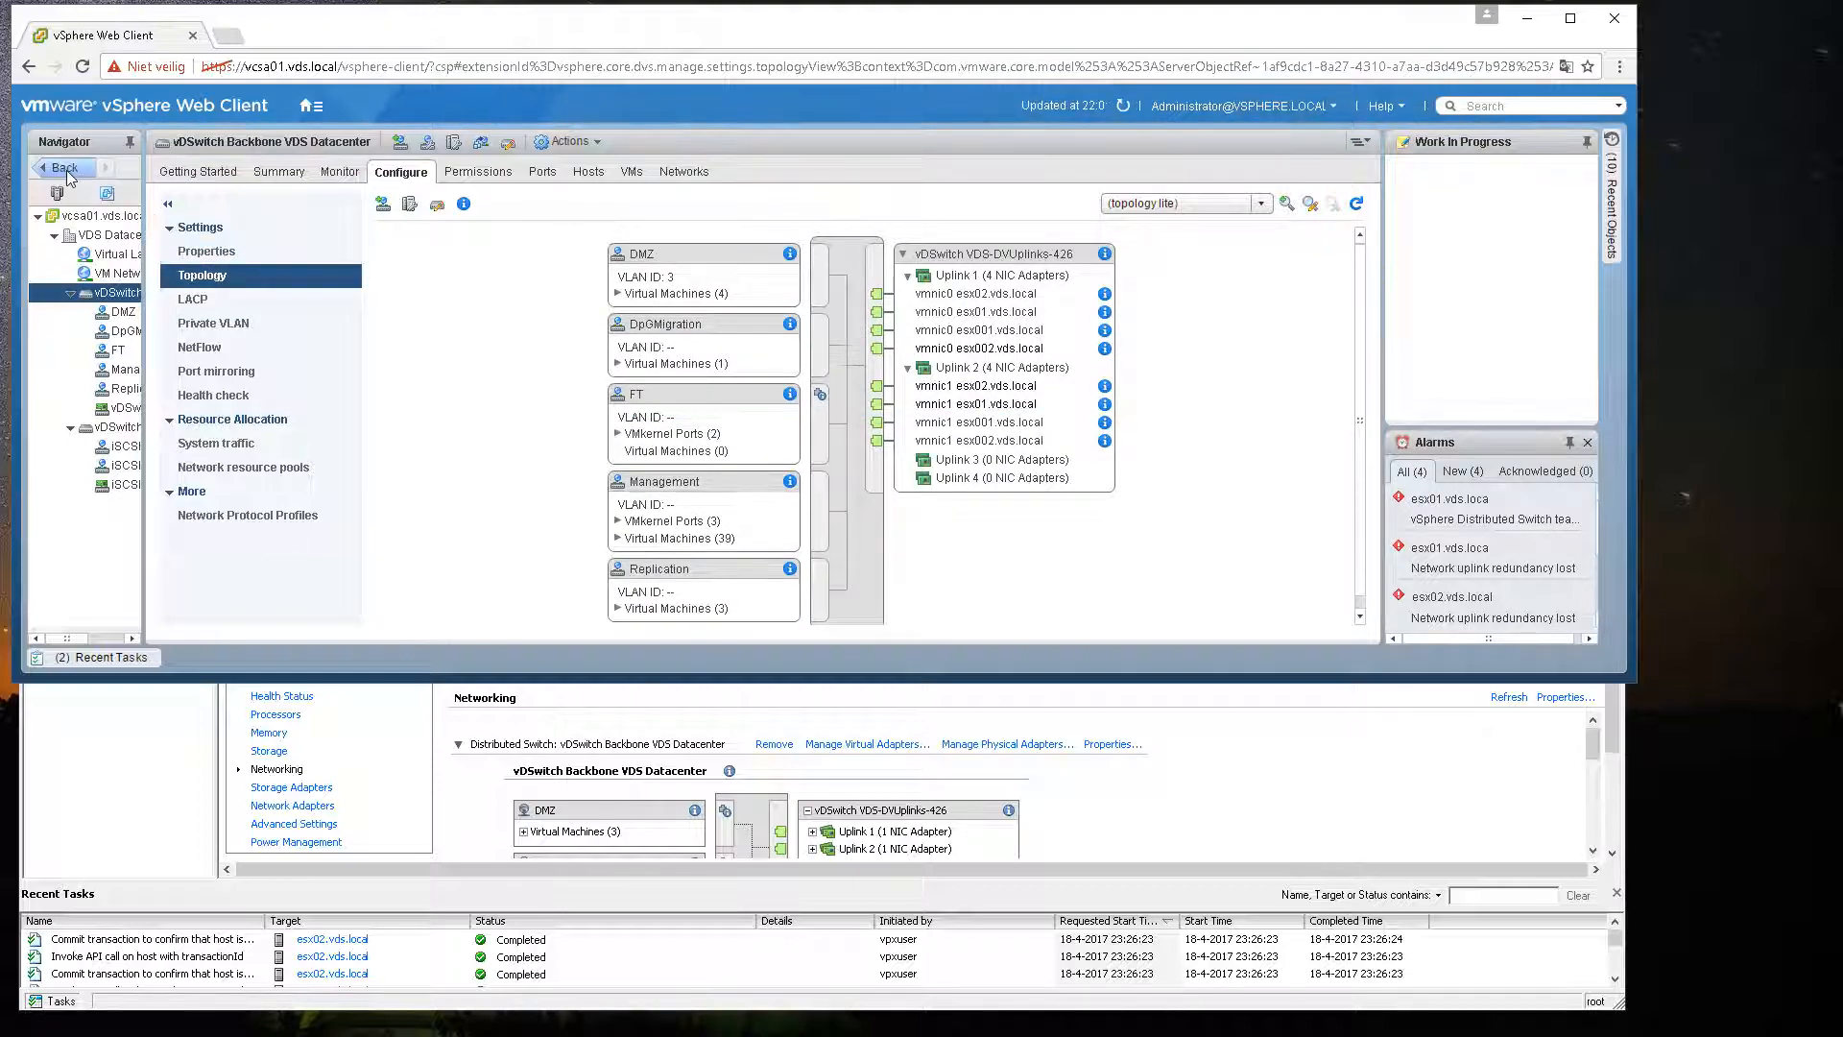
Step: Go to host esx02.vds.local and view its summary and virtual machines
left_click(318, 110)
left_click(334, 145)
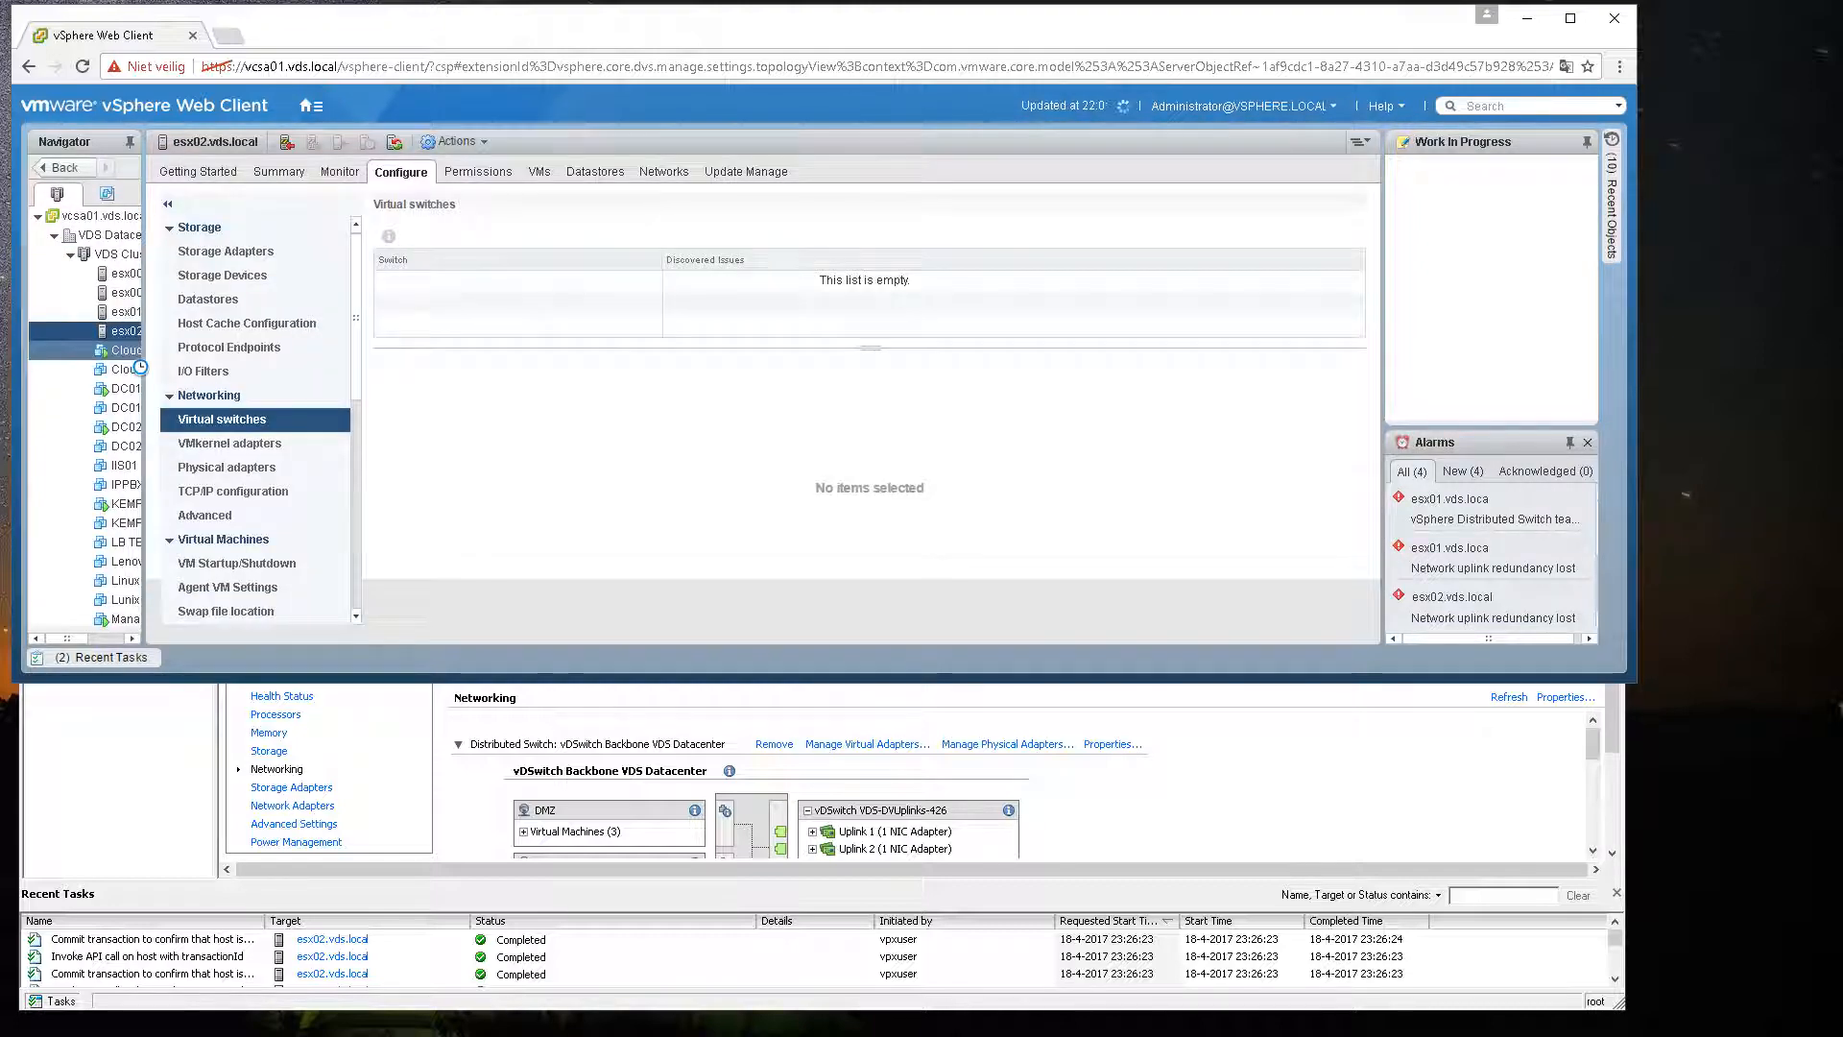
left_click(285, 173)
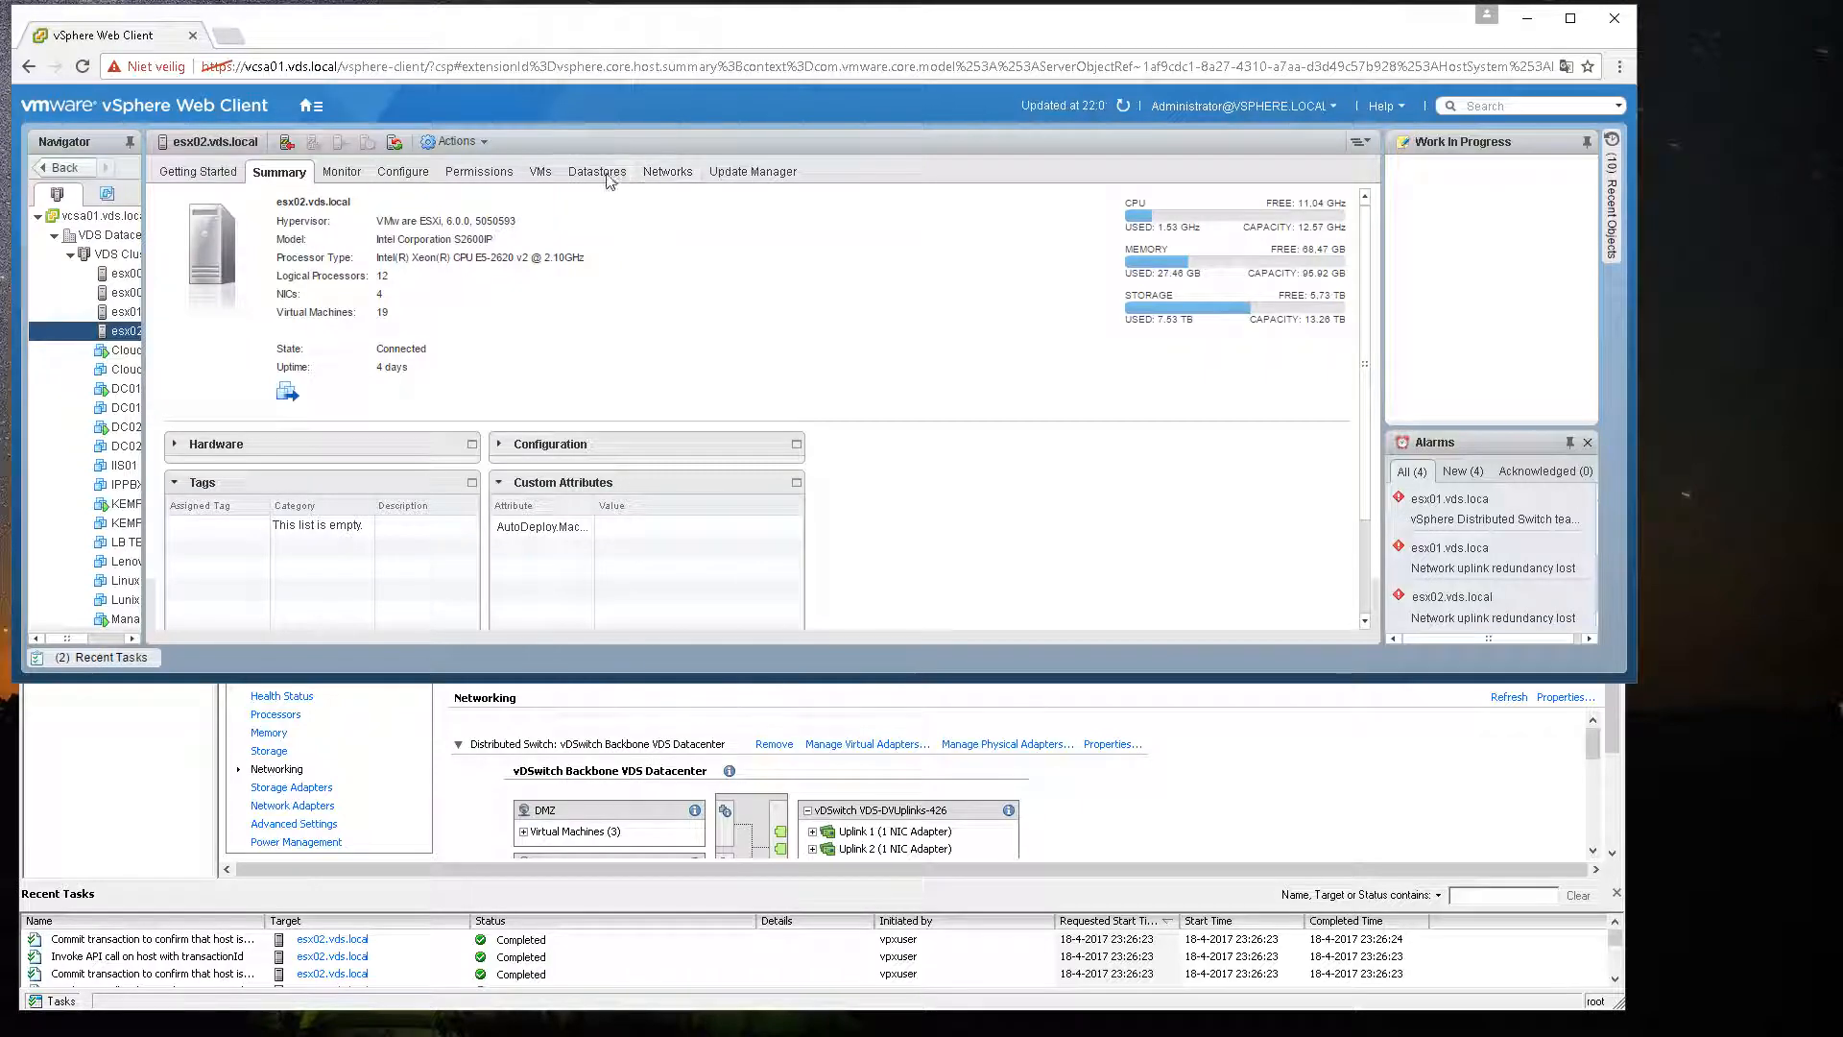
left_click(539, 172)
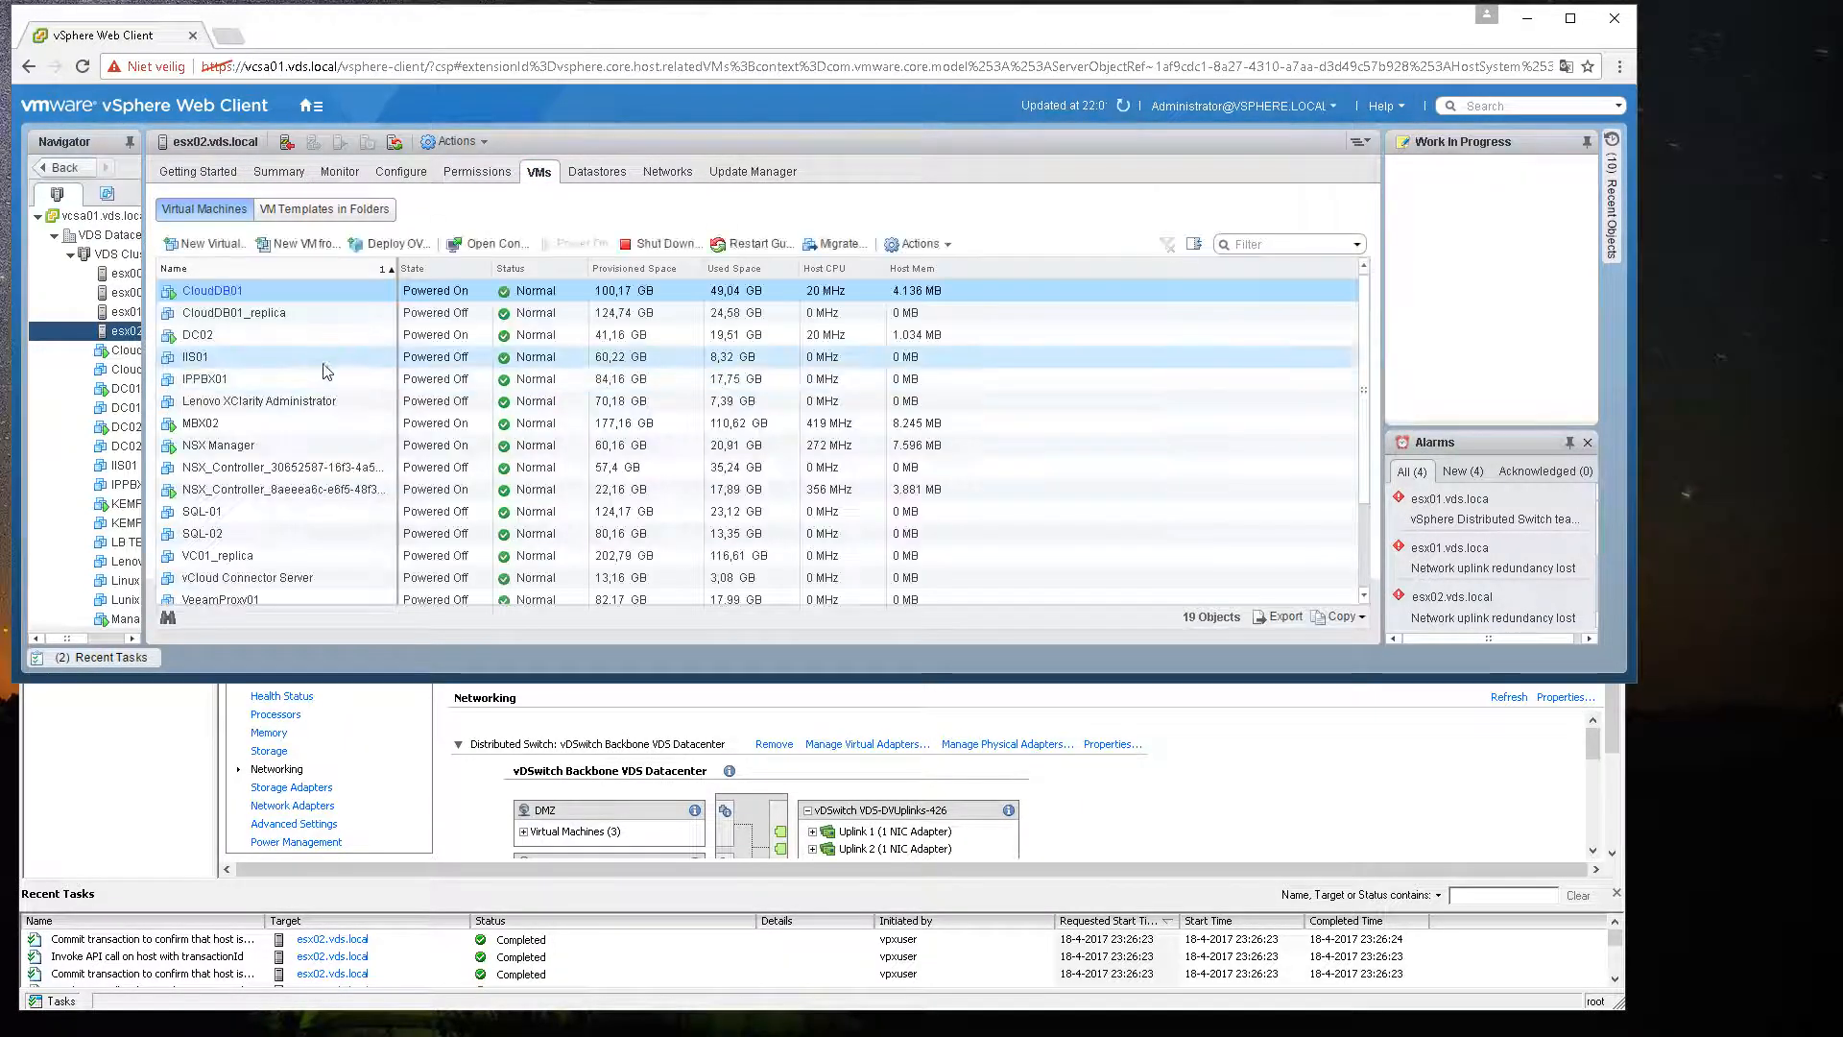
Step: Open the settings of virtual machine DC02
left_click(226, 335)
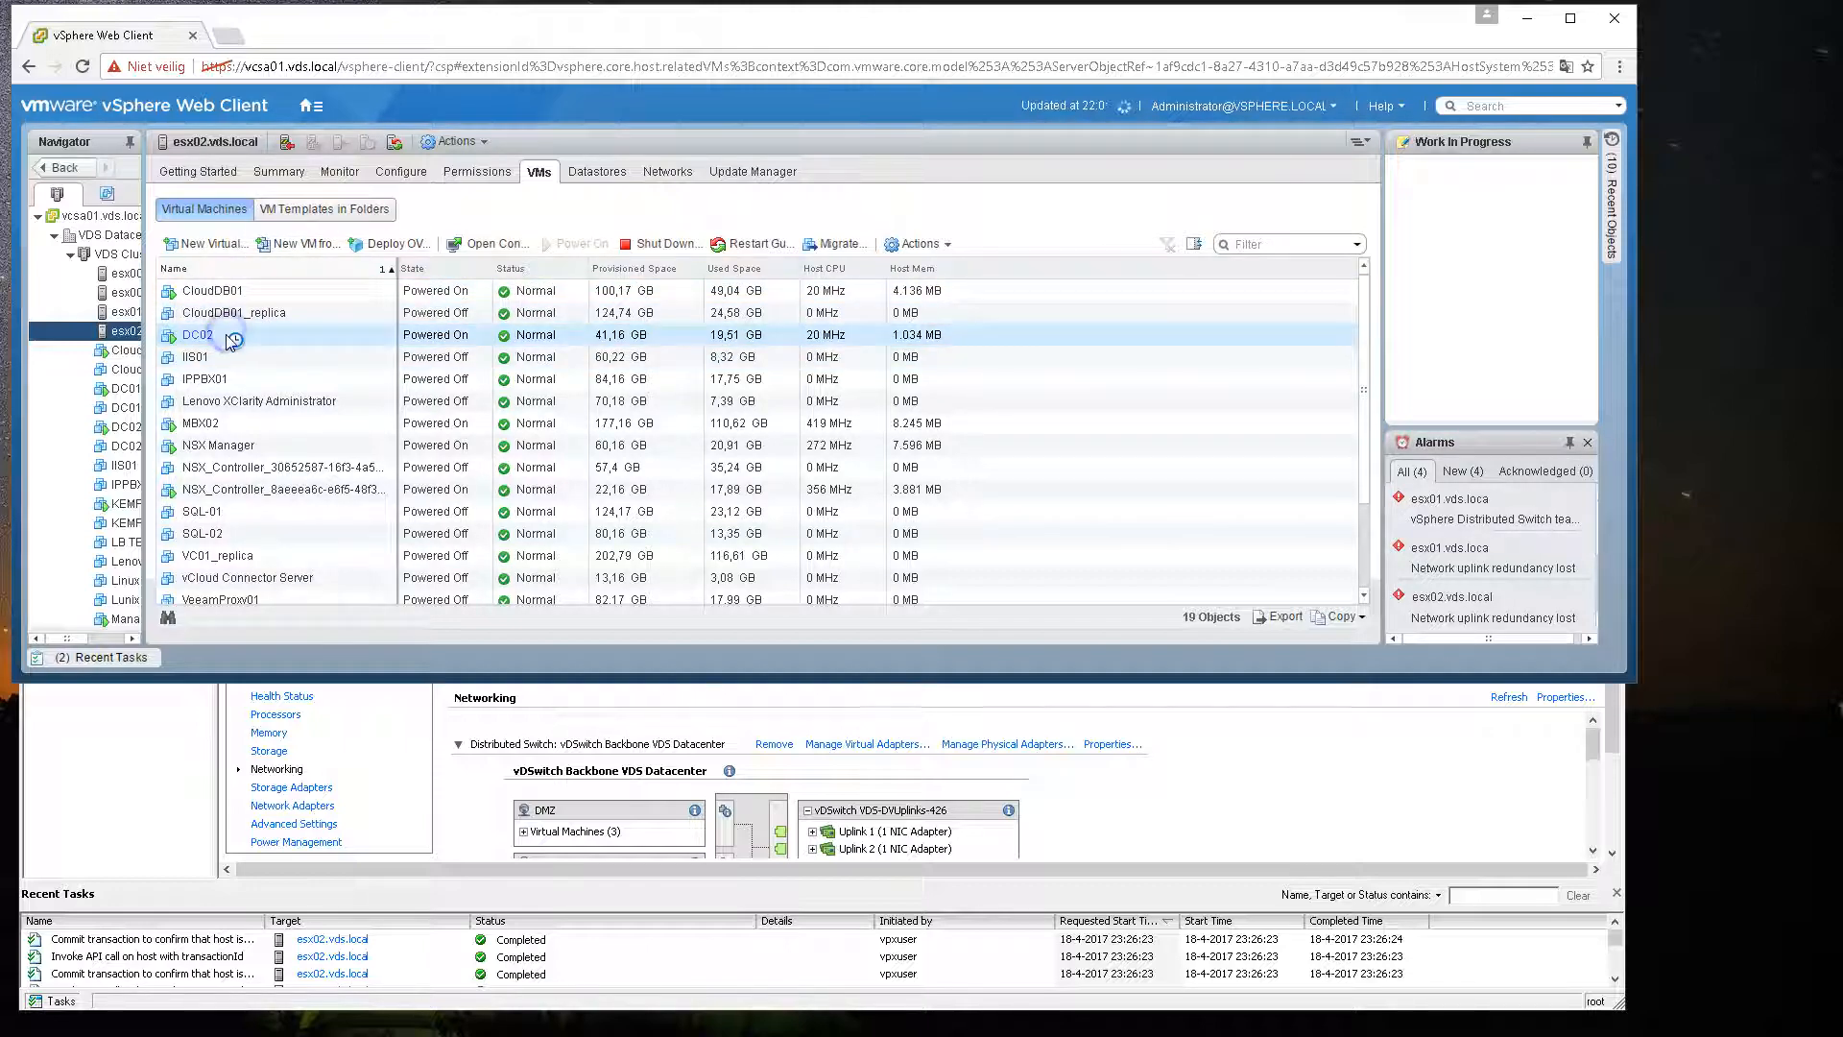
right_click(230, 334)
left_click(283, 433)
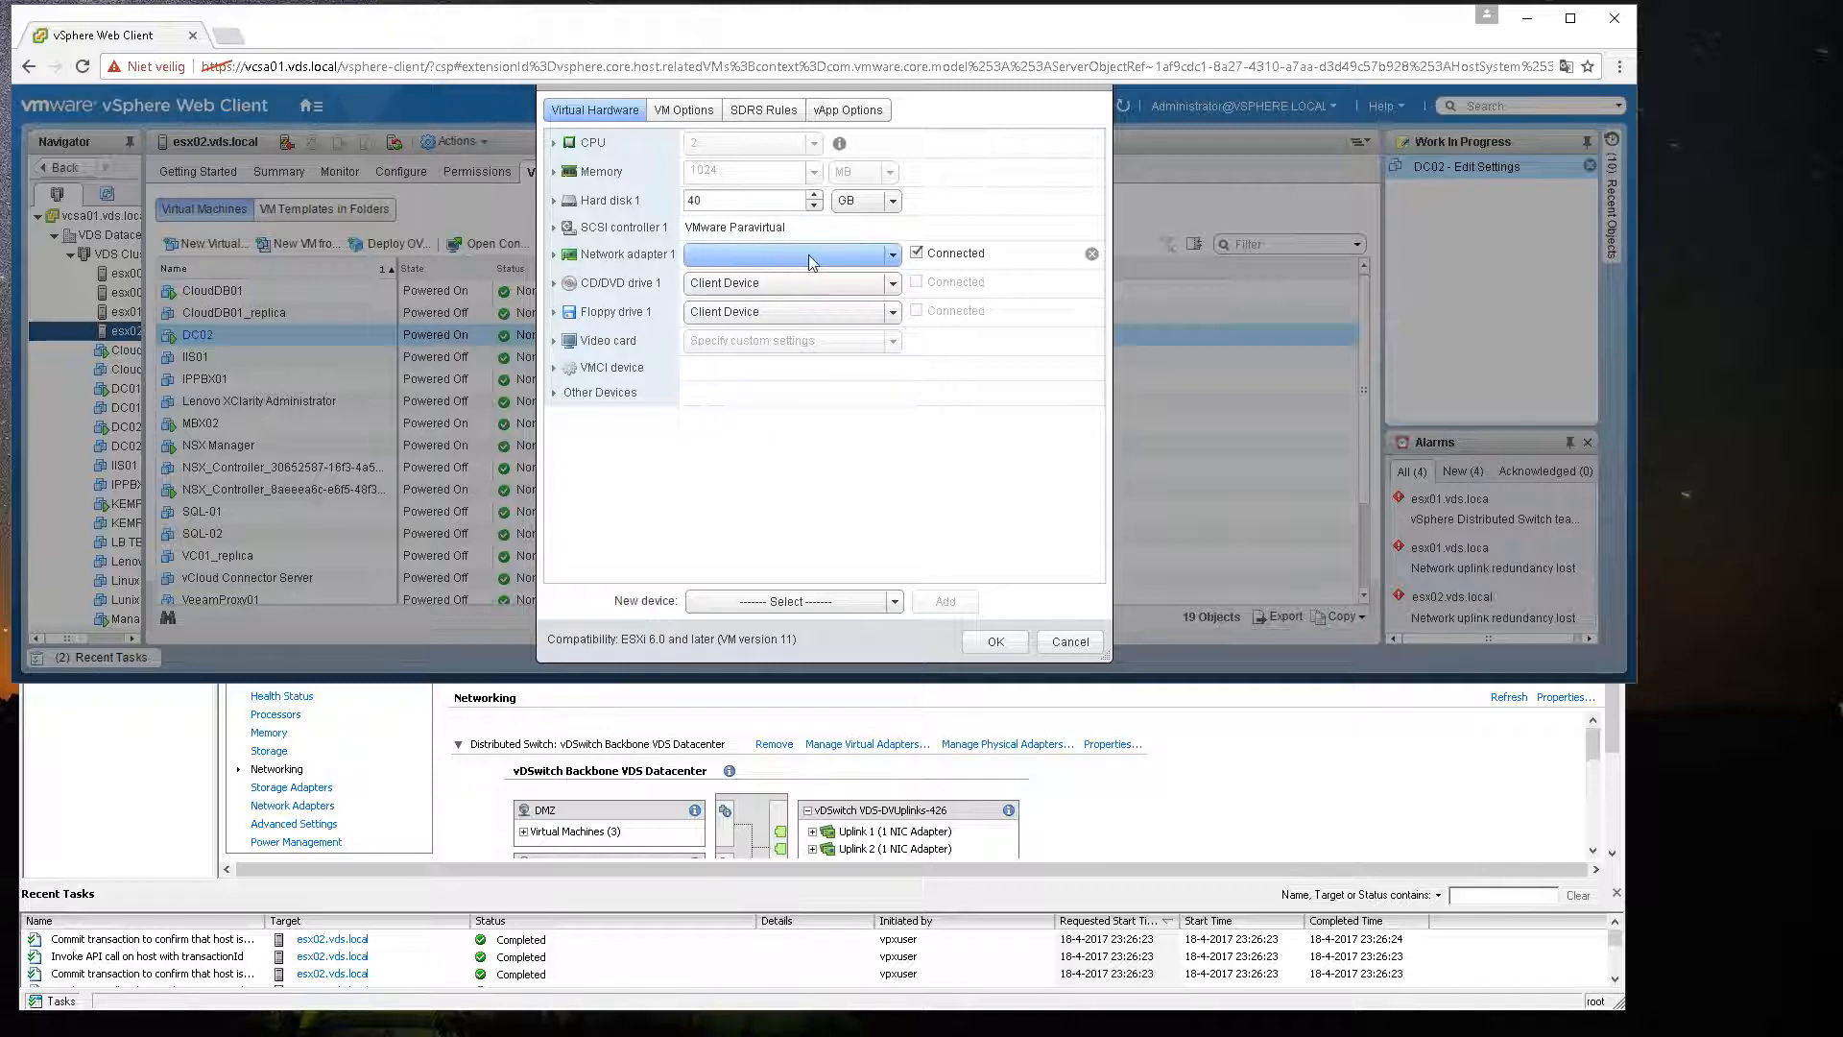
left_click(894, 260)
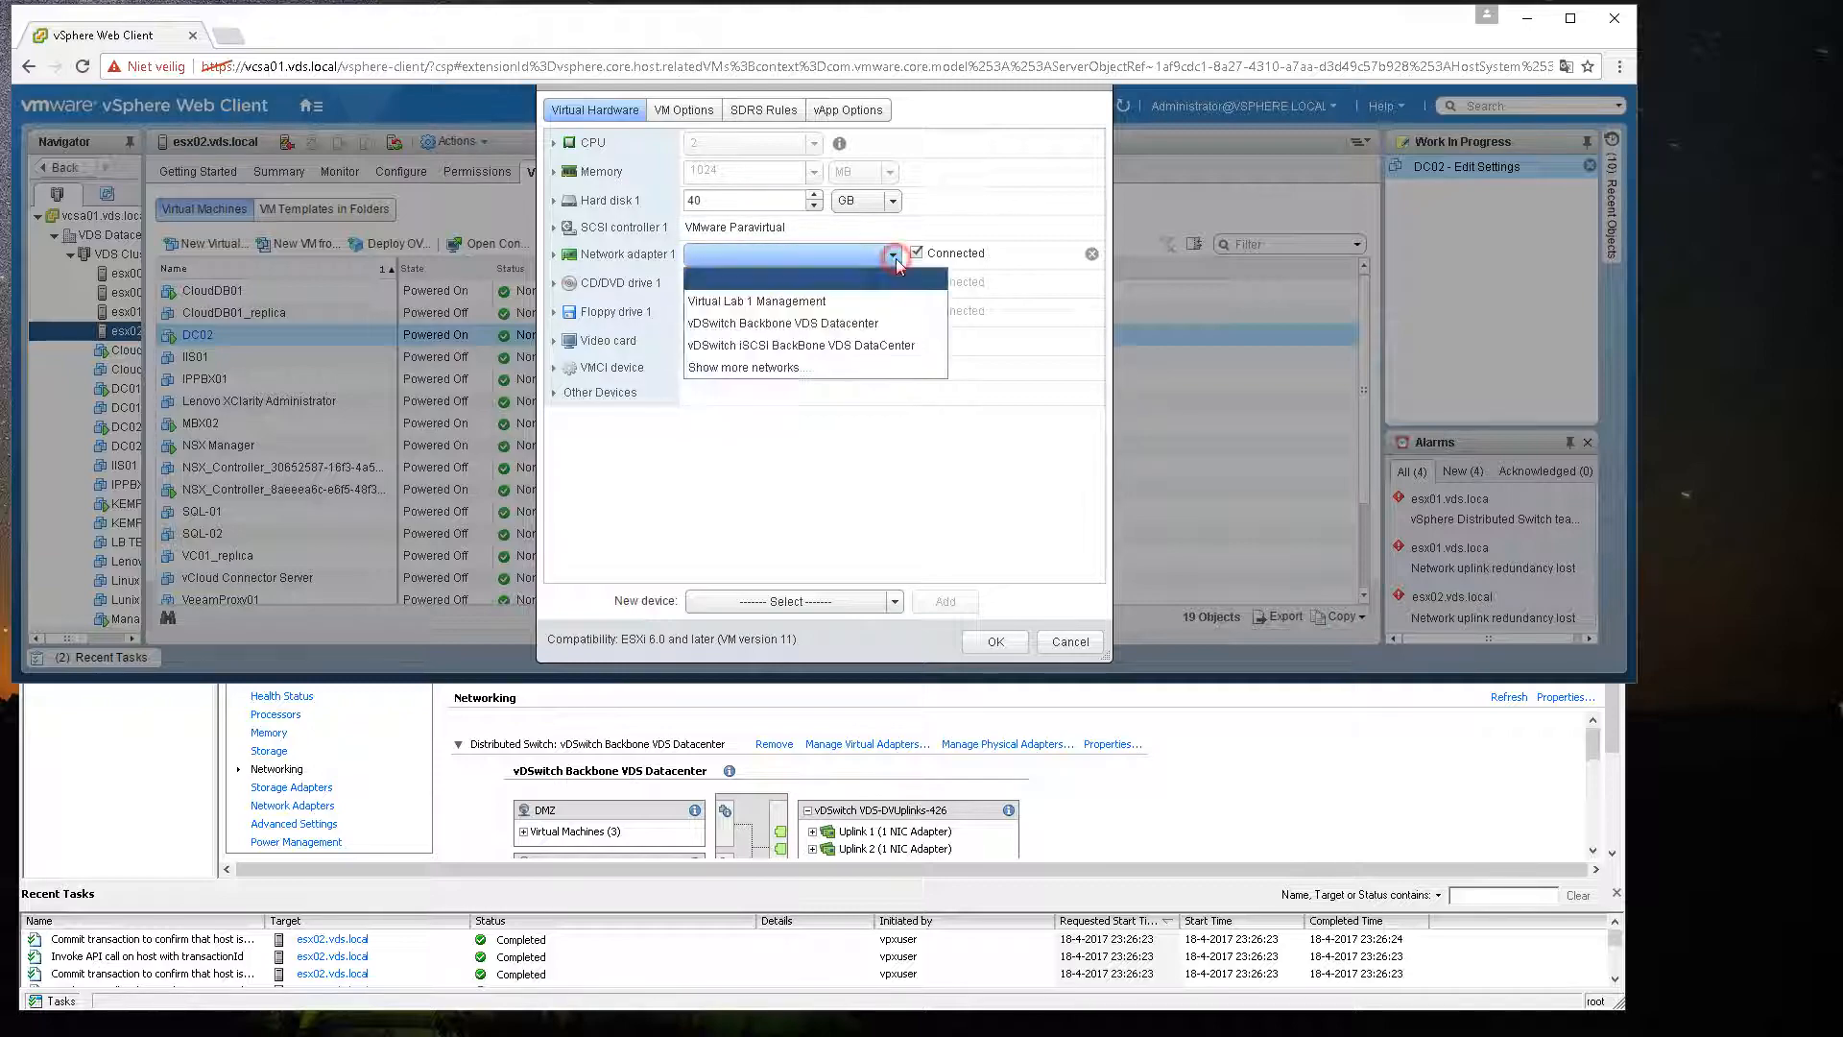
left_click(764, 373)
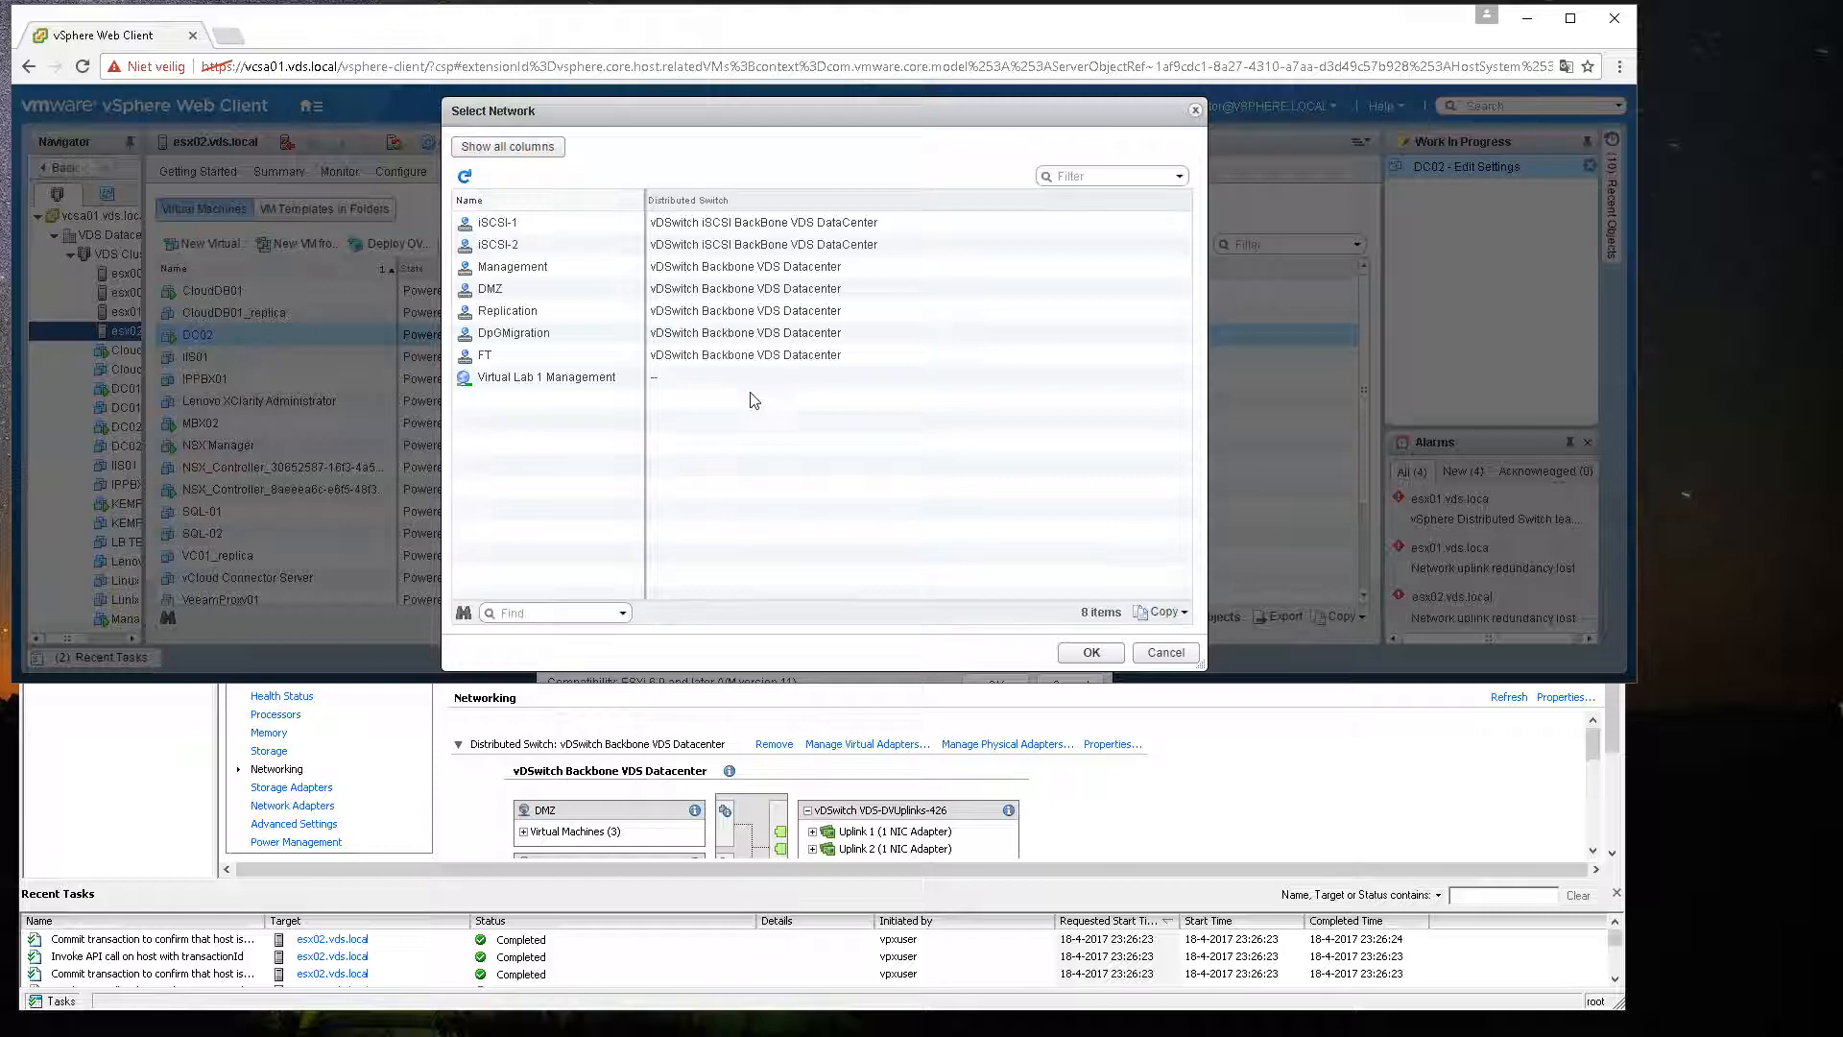
left_click(1167, 652)
Step: Connect DC02's network adapter 1 to the Management port group and save the settings
left_click(891, 297)
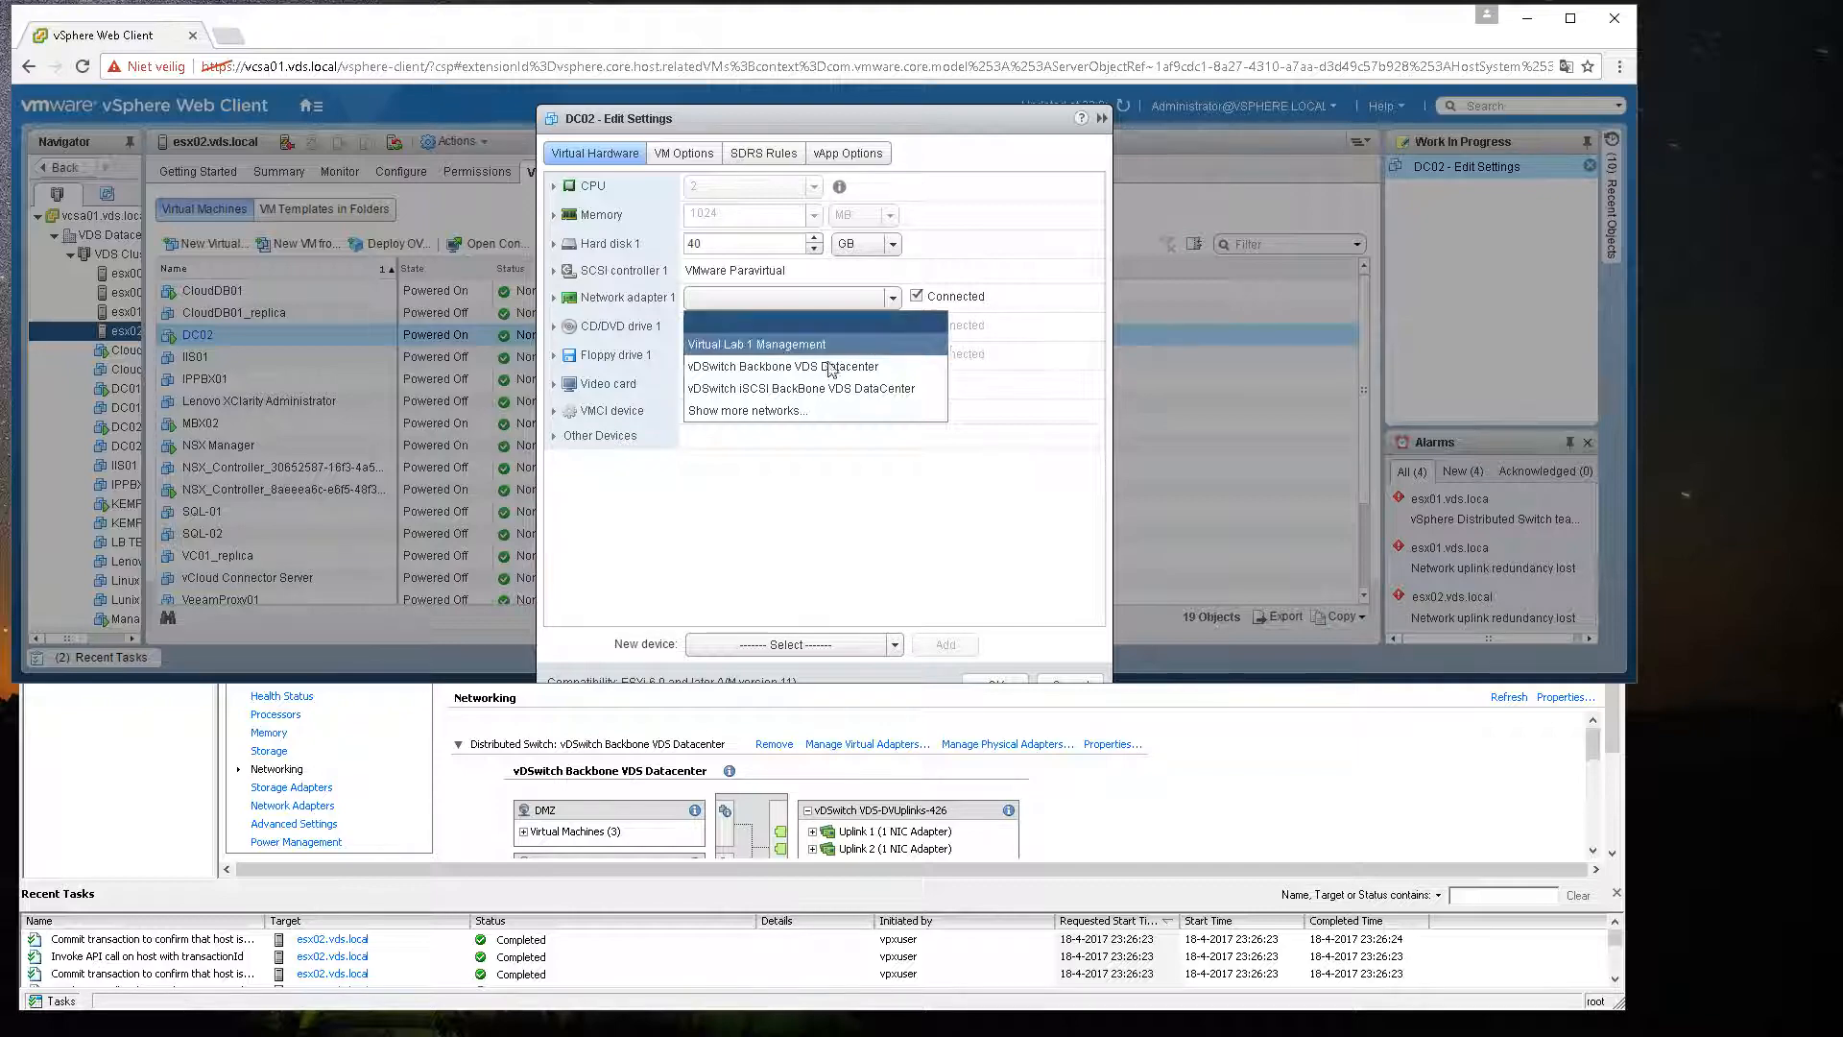
left_click(799, 411)
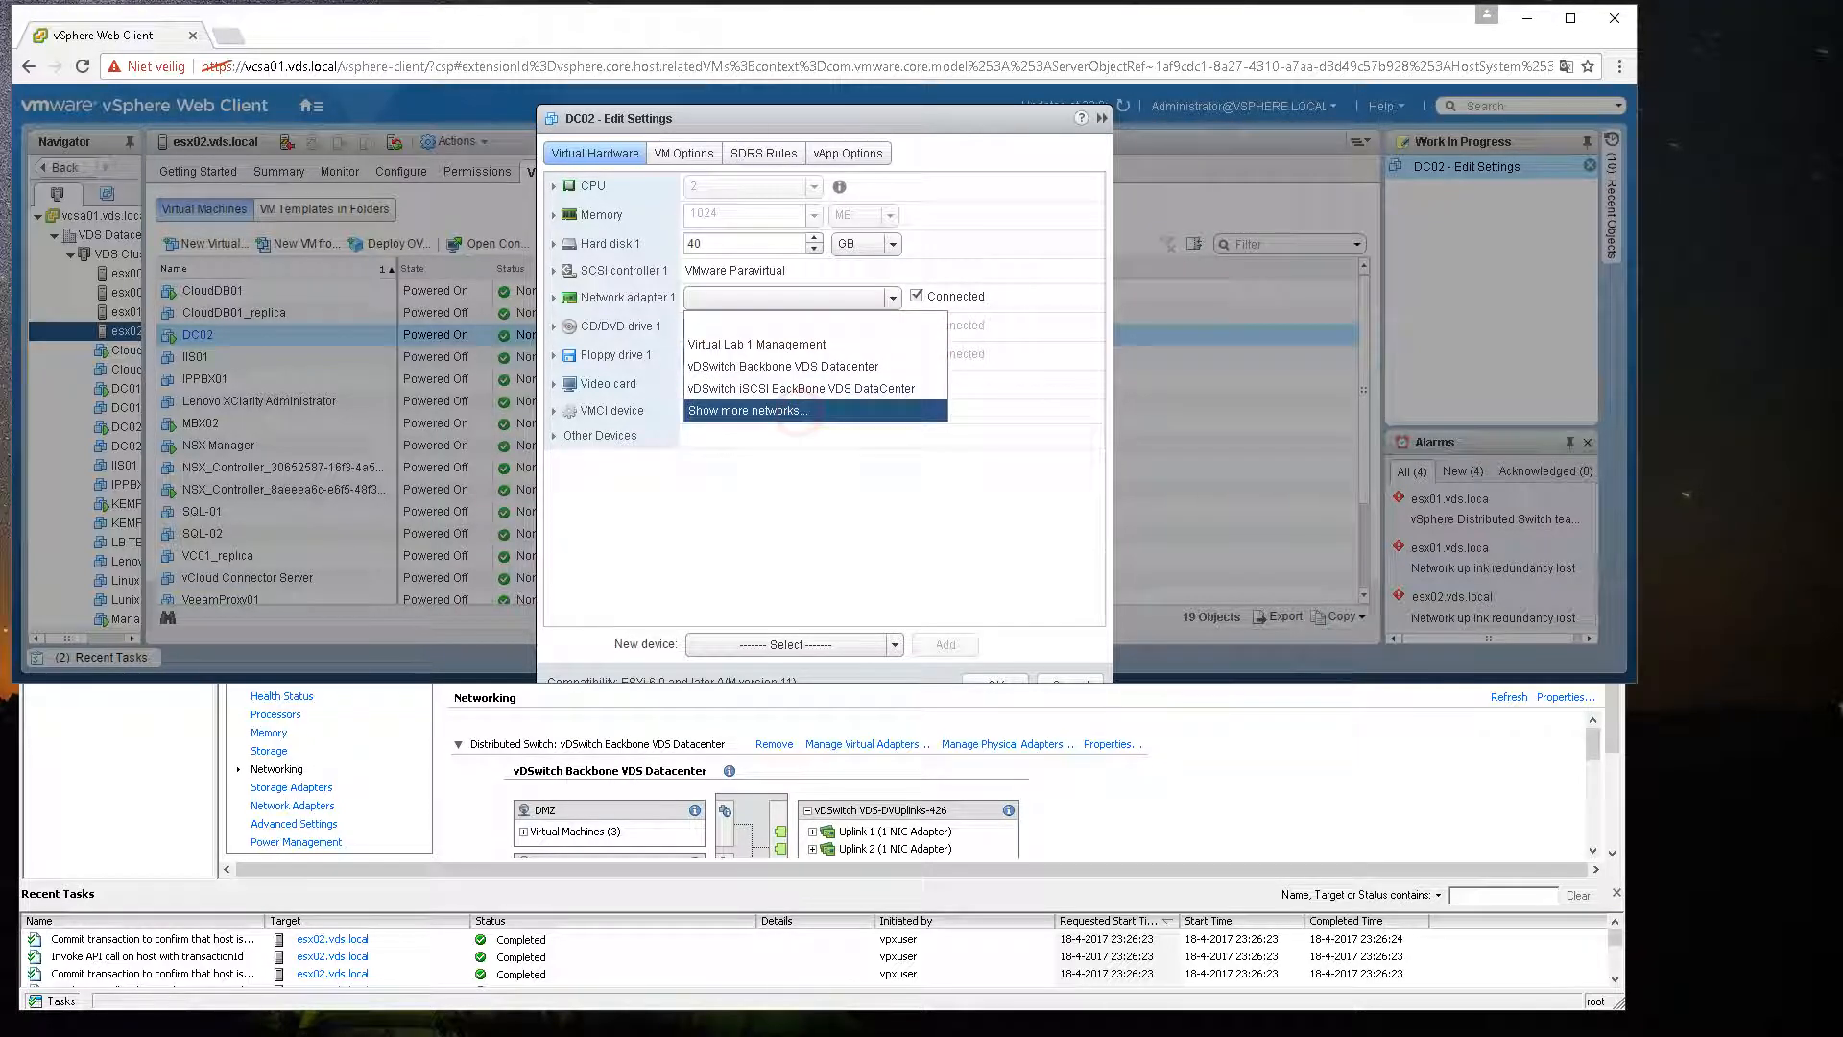
left_click(527, 271)
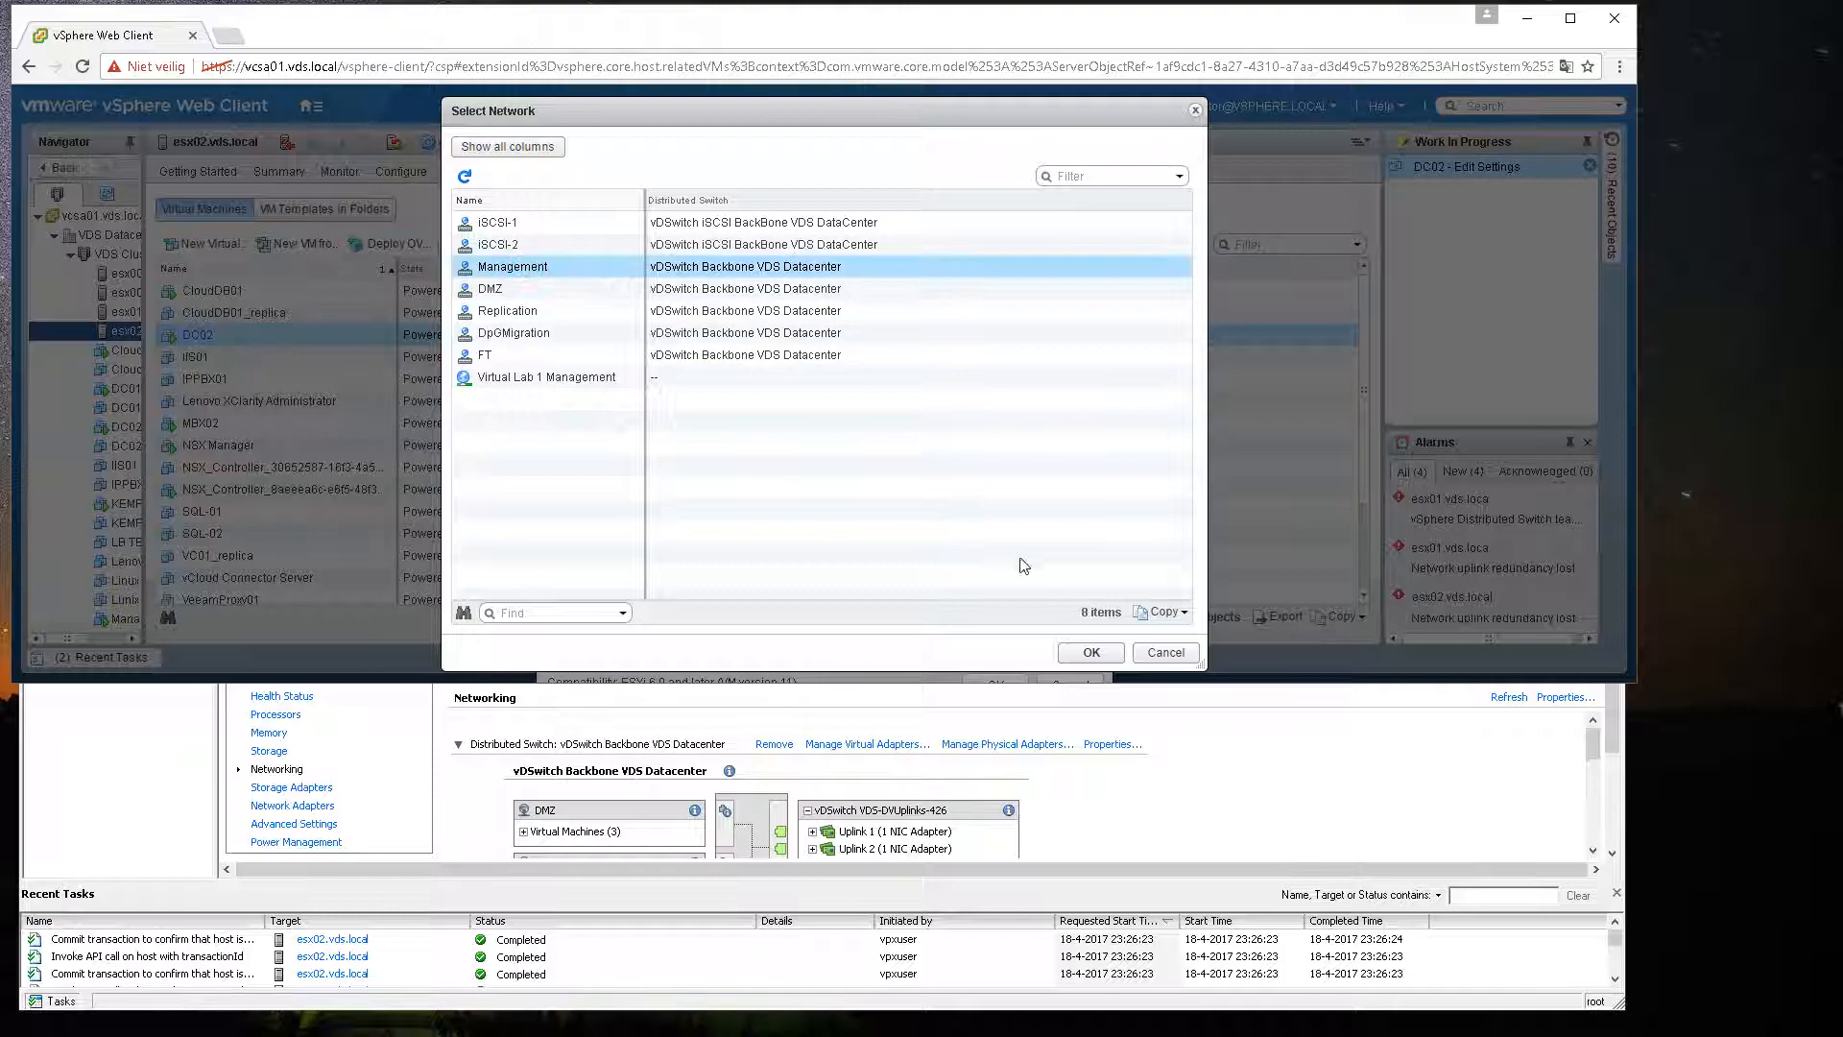
left_click(1085, 651)
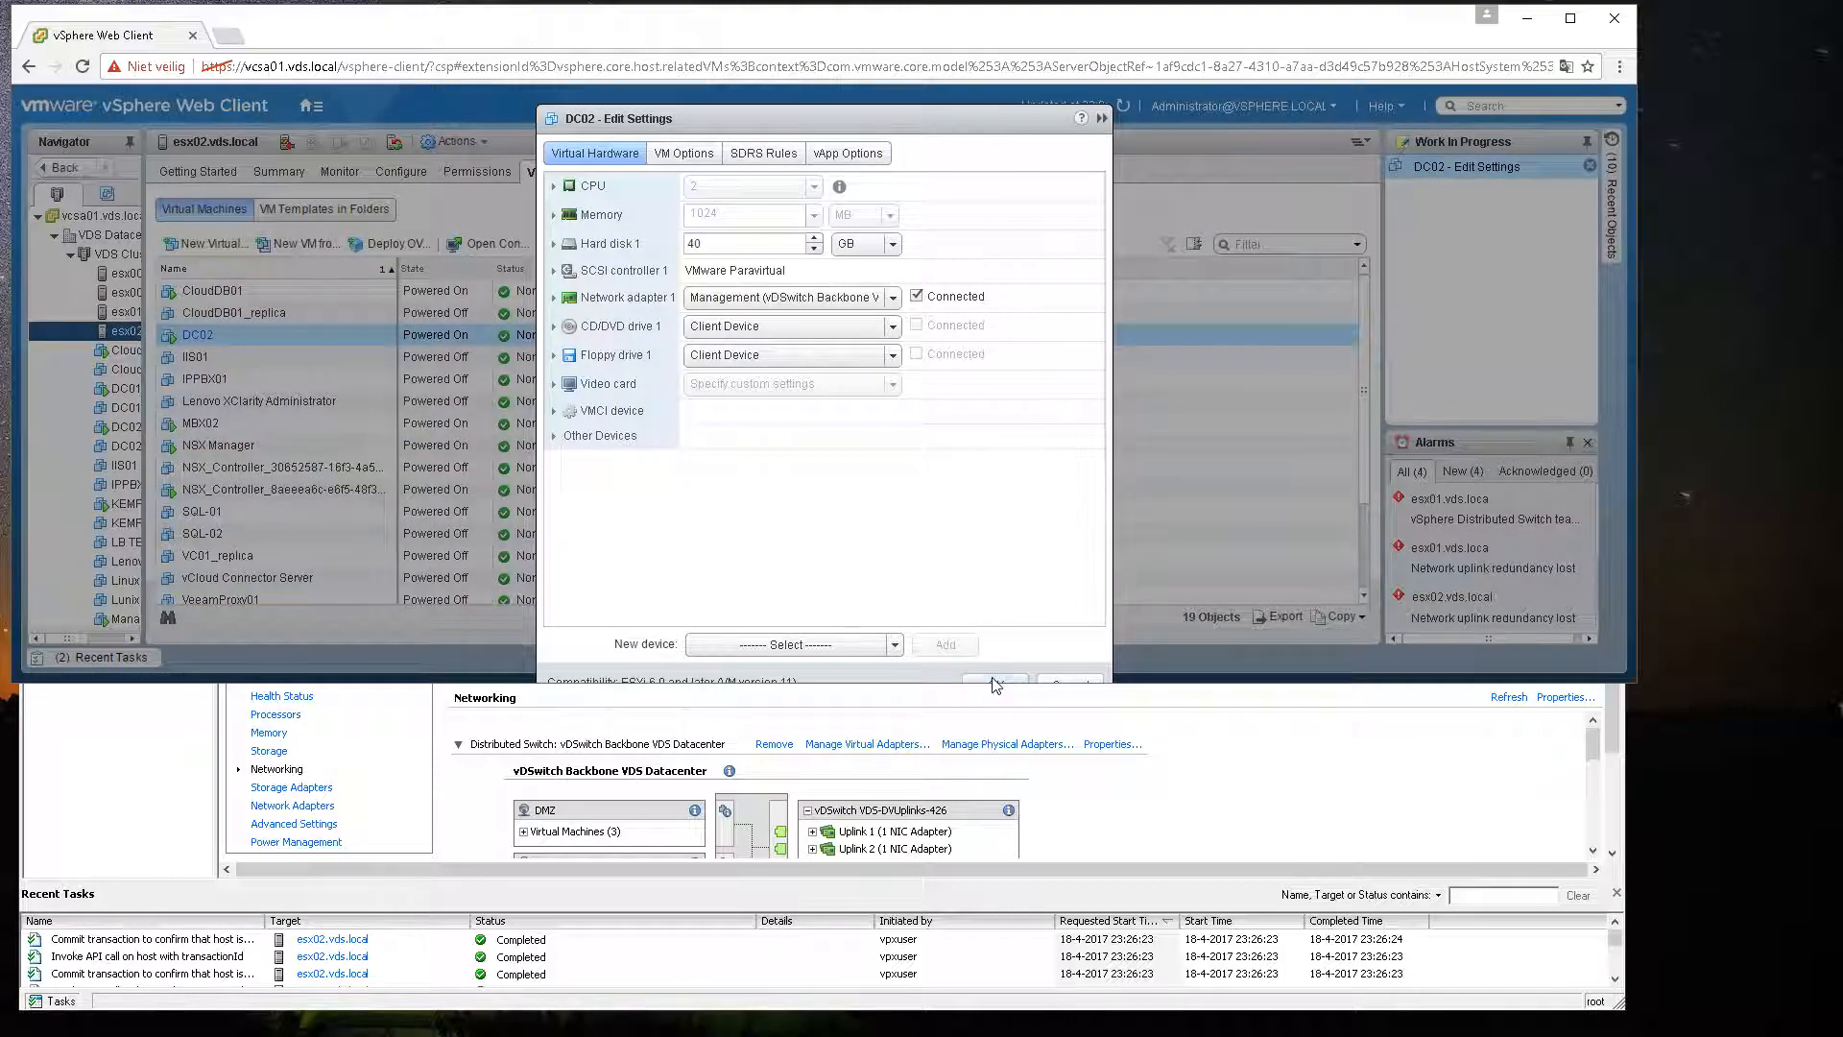
left_click(995, 683)
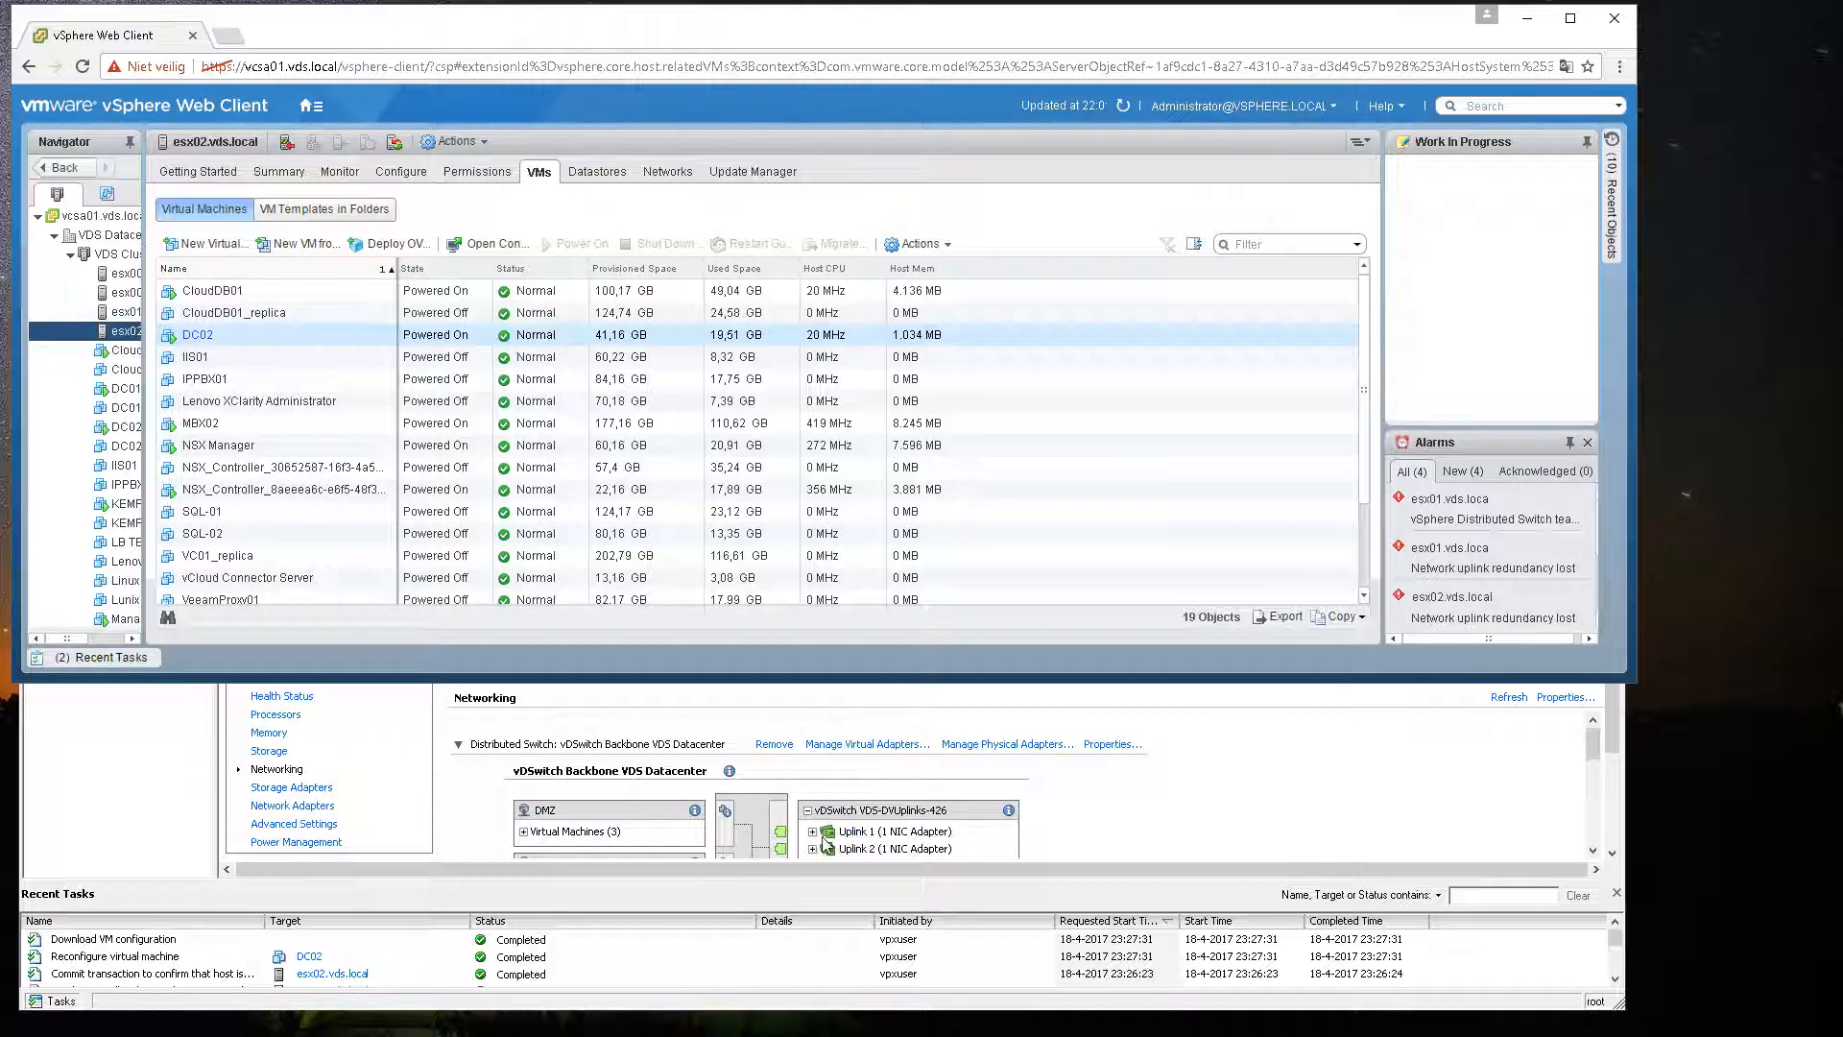
Step: Inspect the distributed switch topology of esx02 in the host client
left_click(1047, 851)
left_click(813, 748)
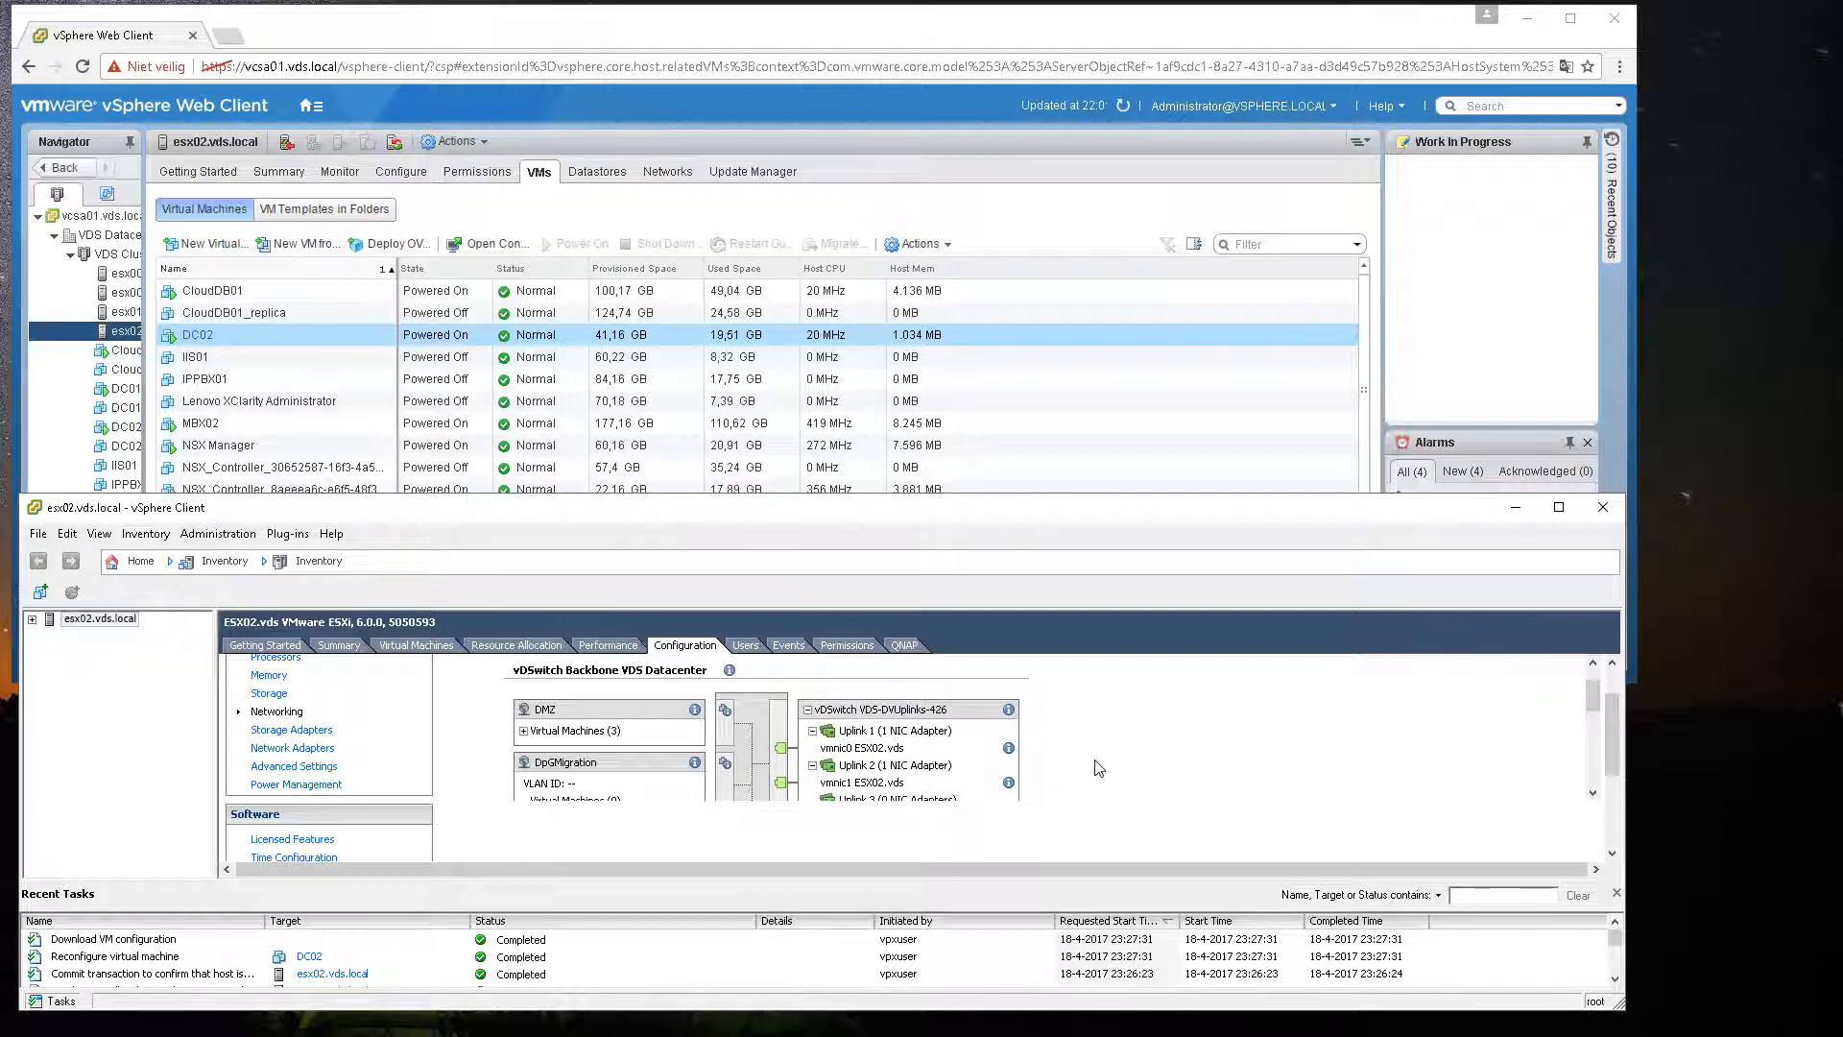
scroll(1112, 766, "down", 2)
scroll(935, 748, "up", 2)
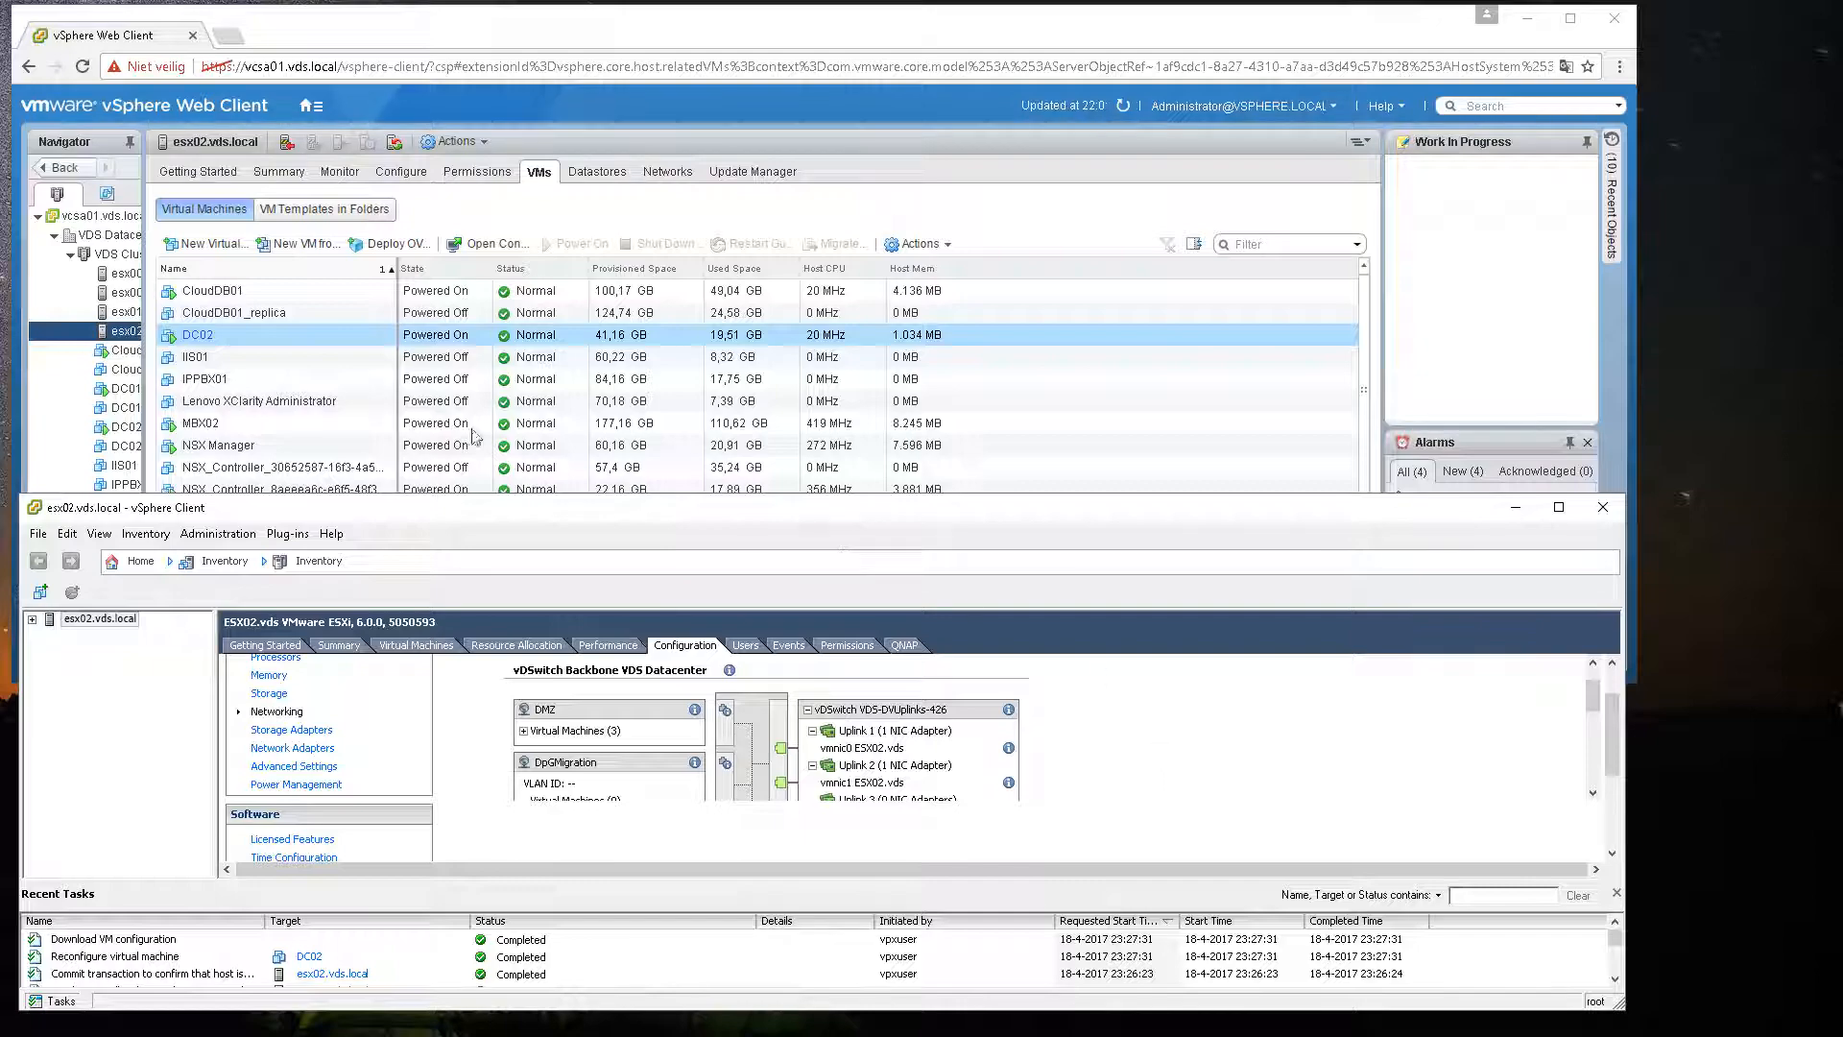
right_click(293, 326)
left_click(1130, 176)
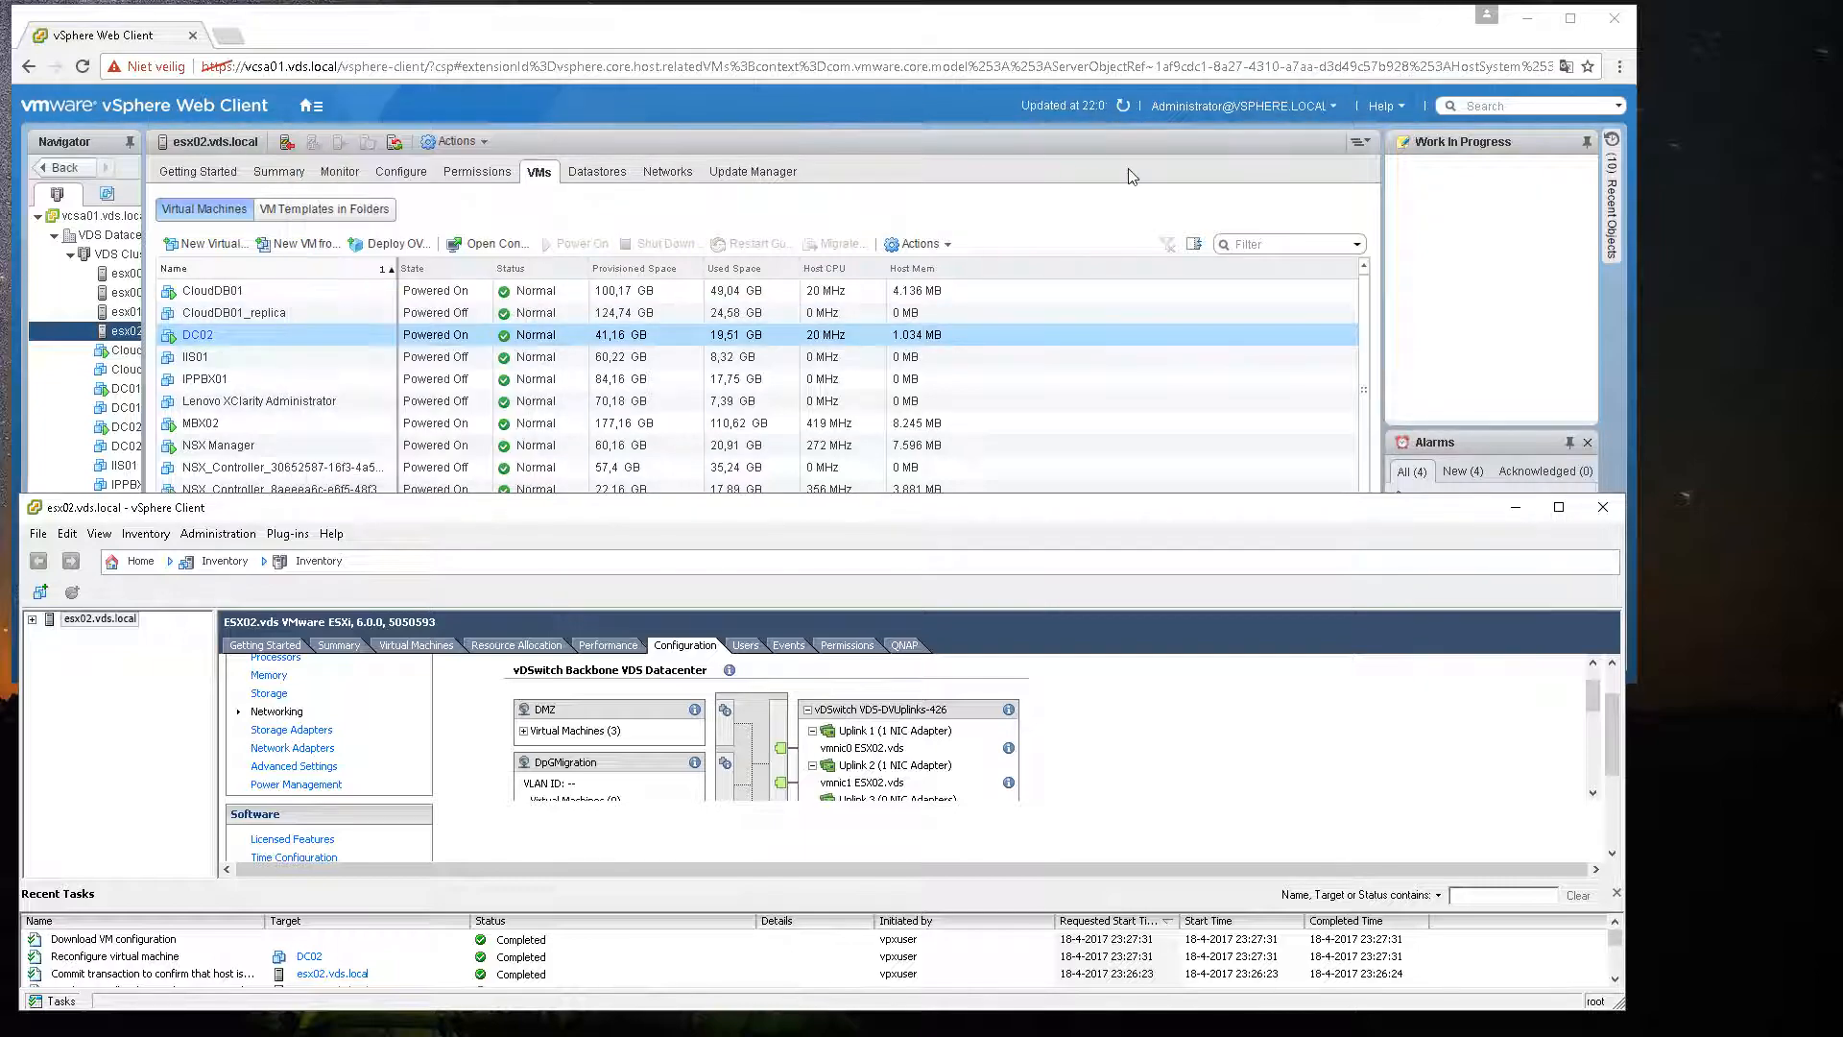